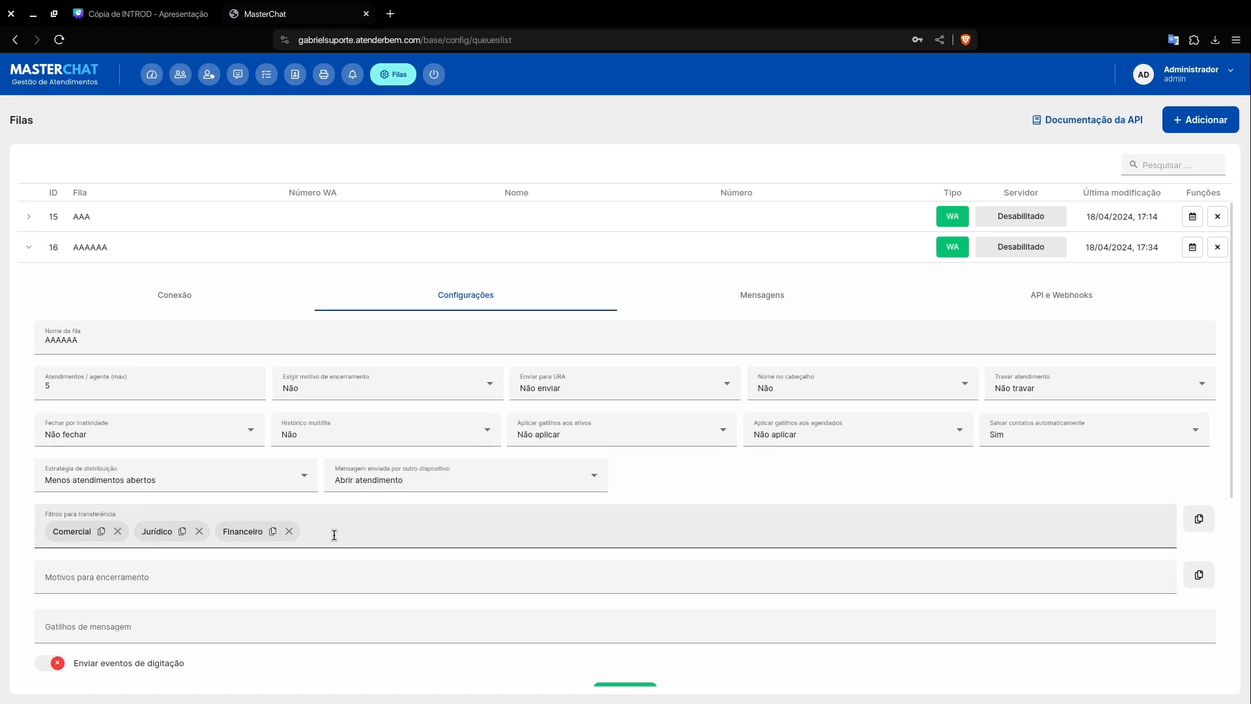
Step: Add the transfer filter "Suporte" to the configuration of queue AAAAAA
left_click(334, 535)
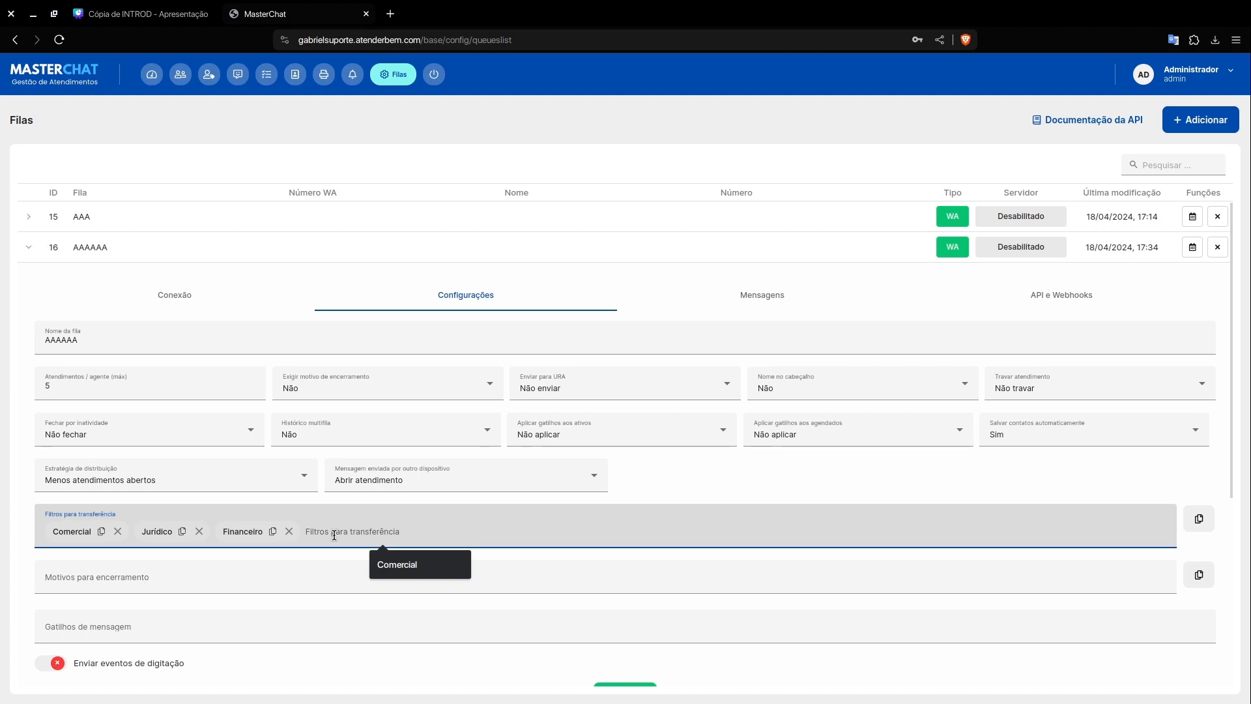
type("Suporte")
key("Return")
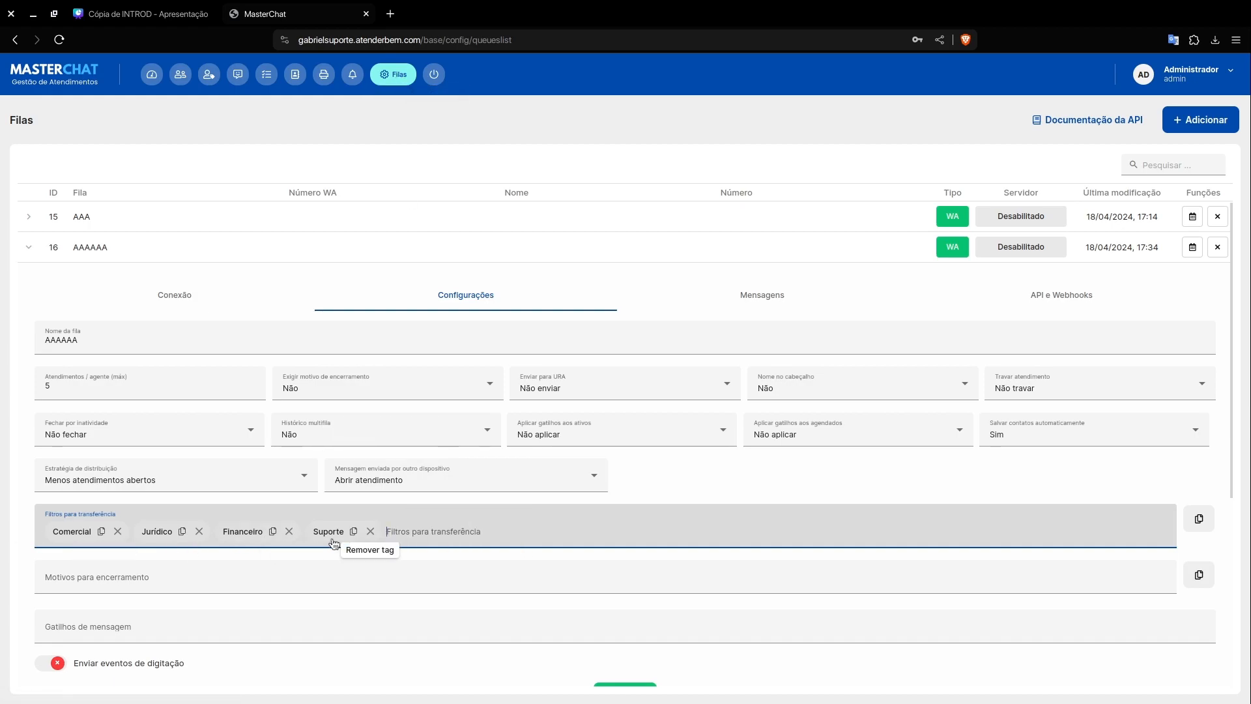
Step: Open the user list and add the filter "Suporte" to the agent's profile
left_click(396, 74)
left_click(366, 139)
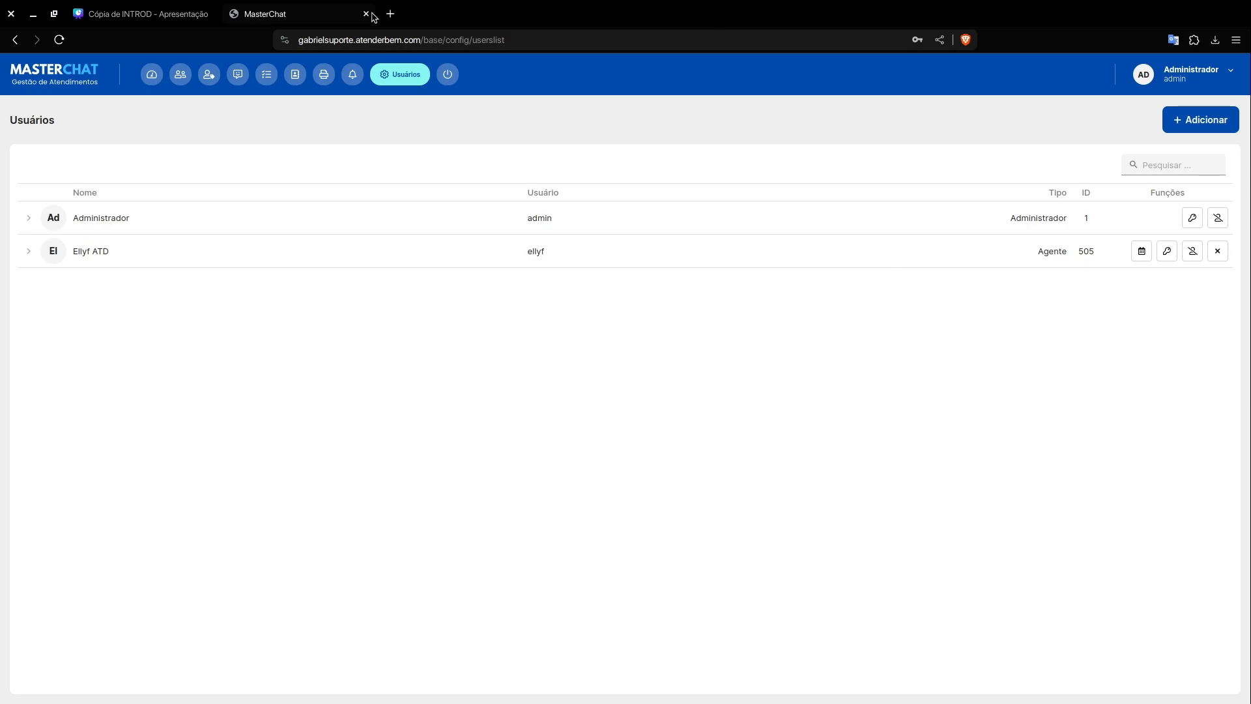
left_click(31, 252)
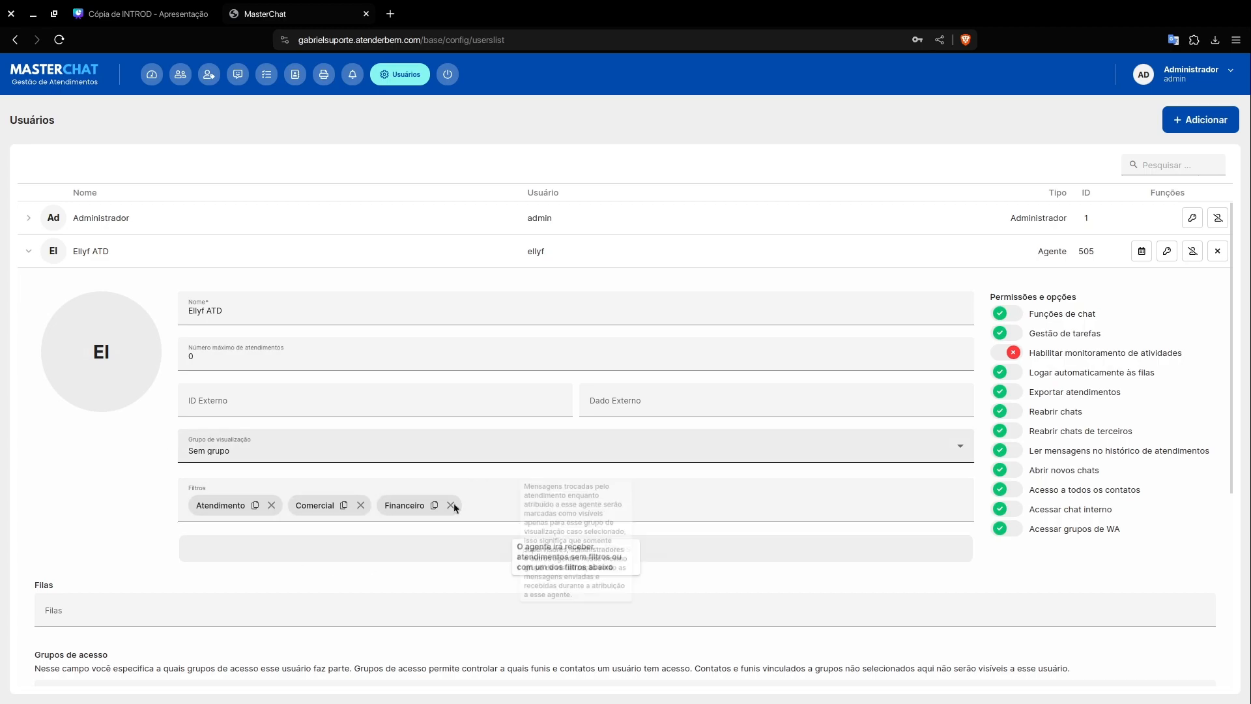
left_click(502, 506)
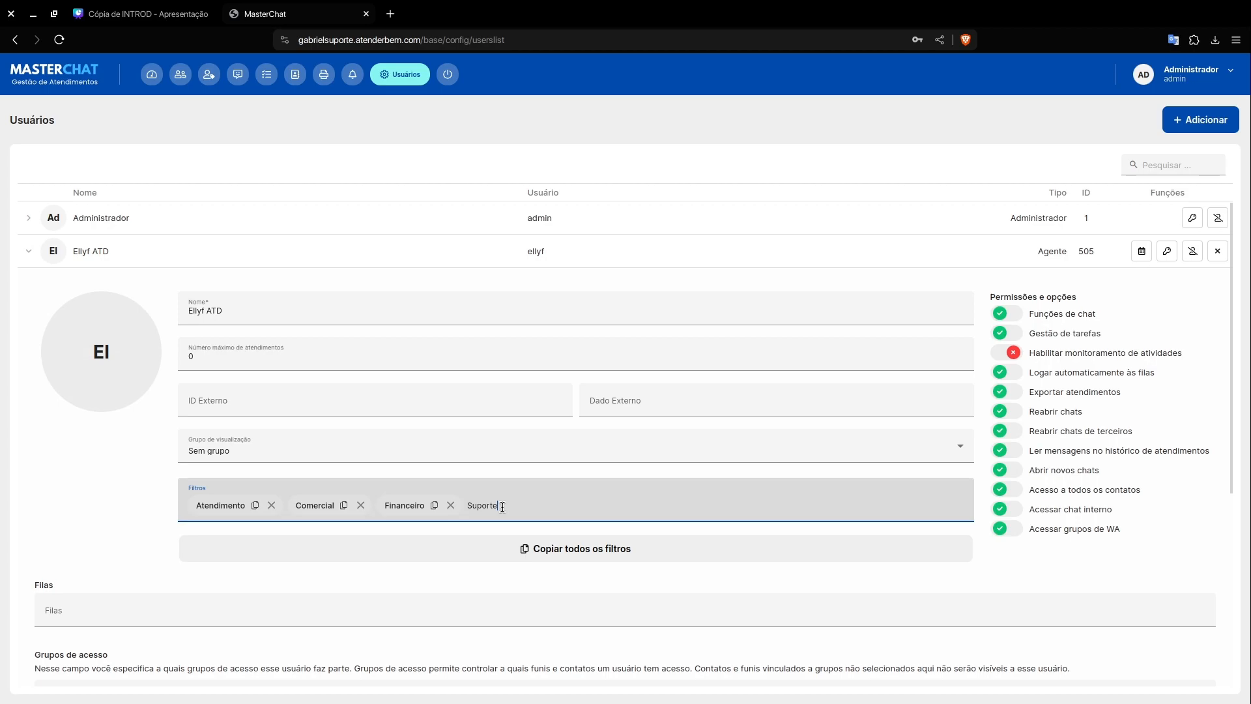
type("Suporte")
key("Return")
left_click(28, 251)
Step: Create an advanced URA named "ATENDIMENTOS SEPARADOS" under the automation flows and open its flow editor
left_click(400, 74)
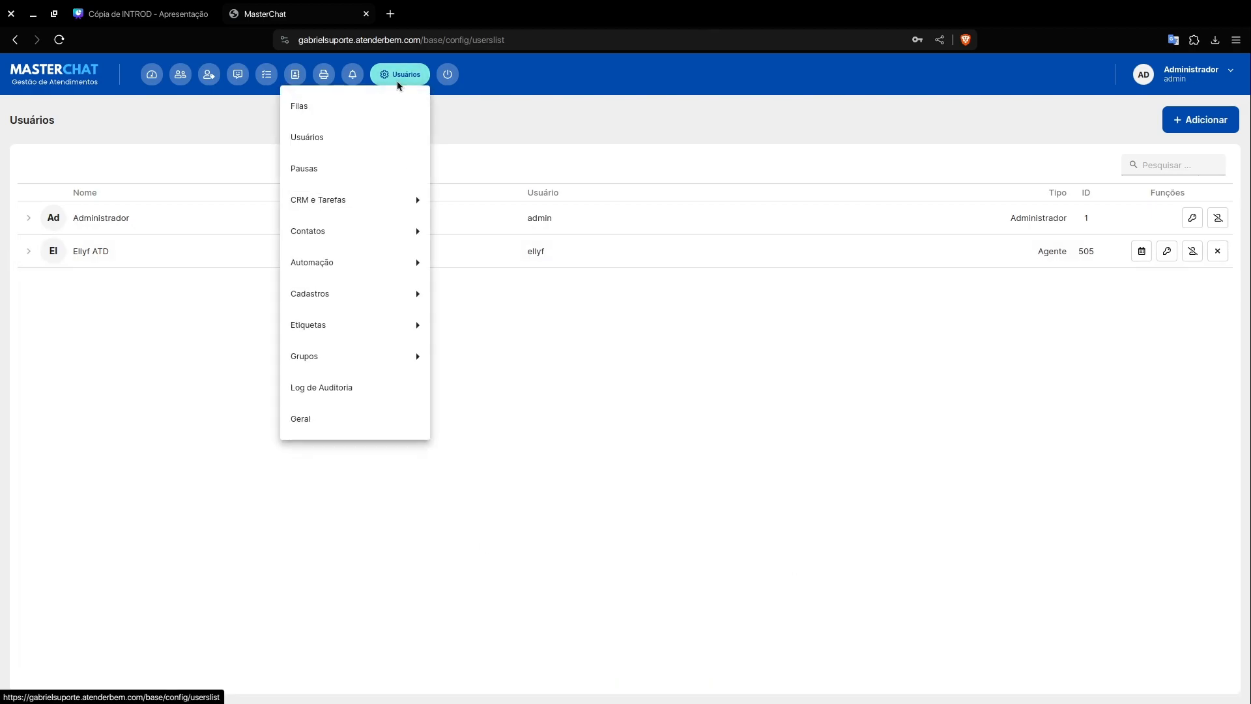
mouse_move(352, 260)
left_click(240, 266)
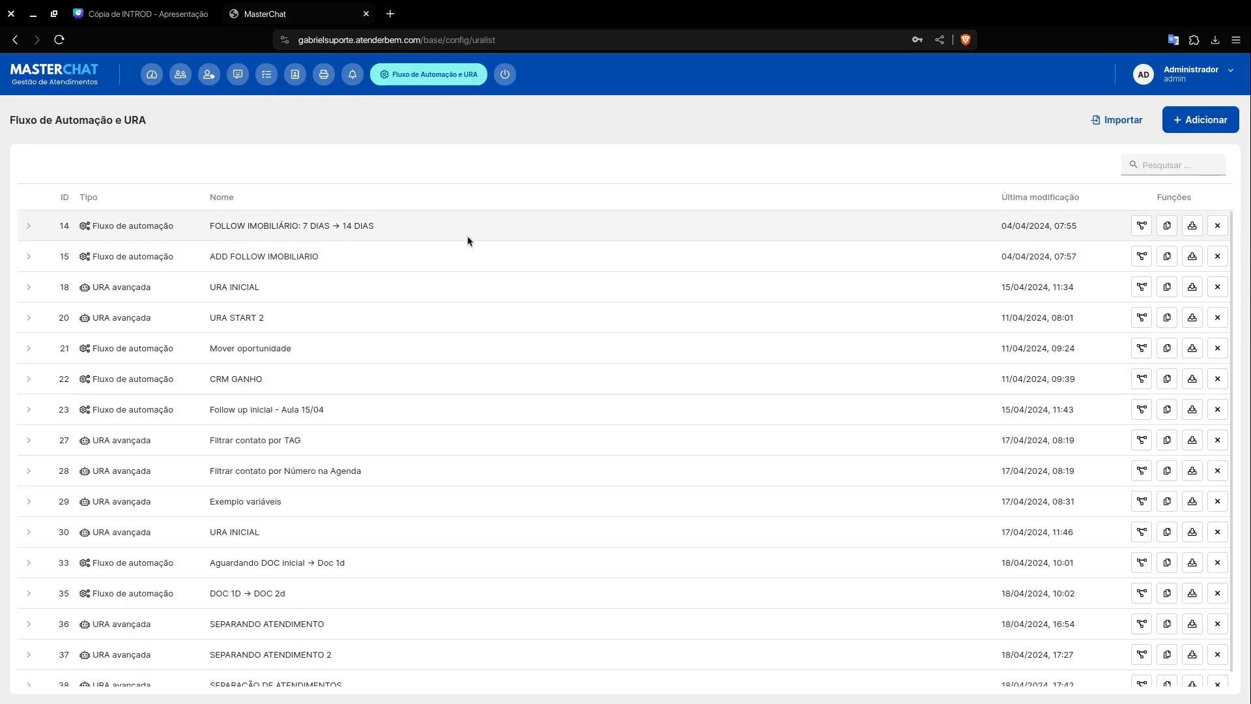
left_click(1191, 124)
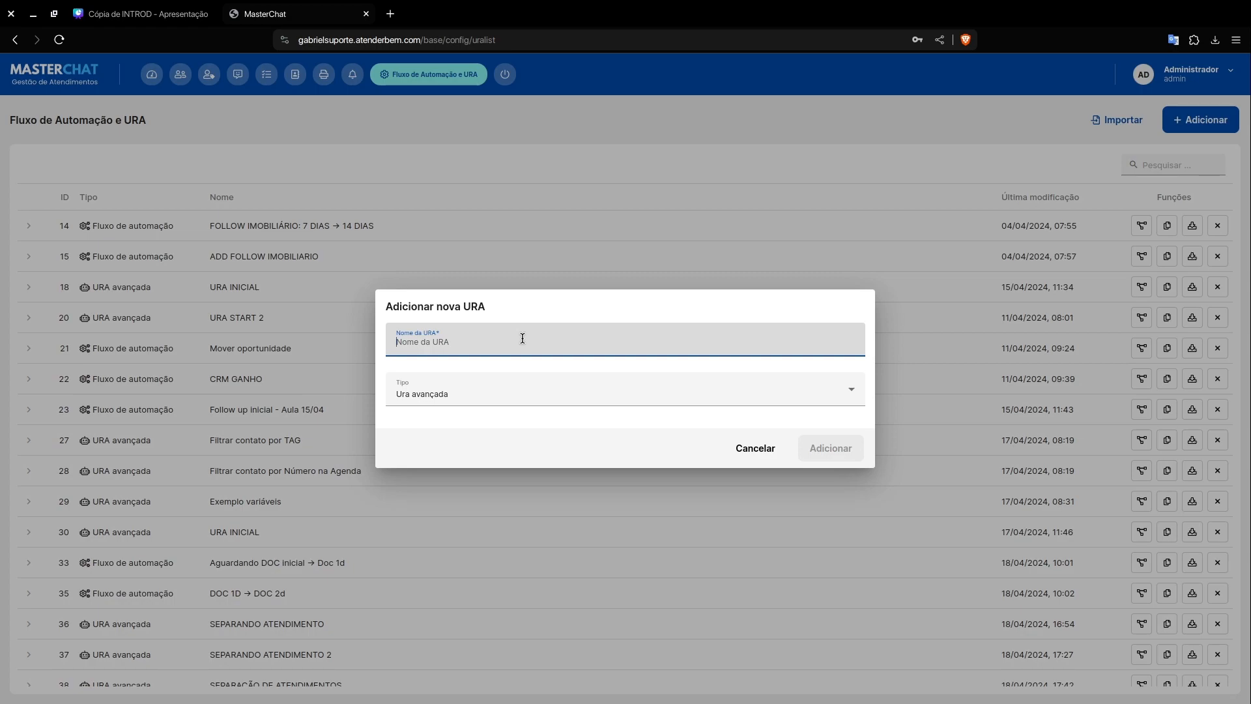
type("ATENDIMENTOS SEPAR")
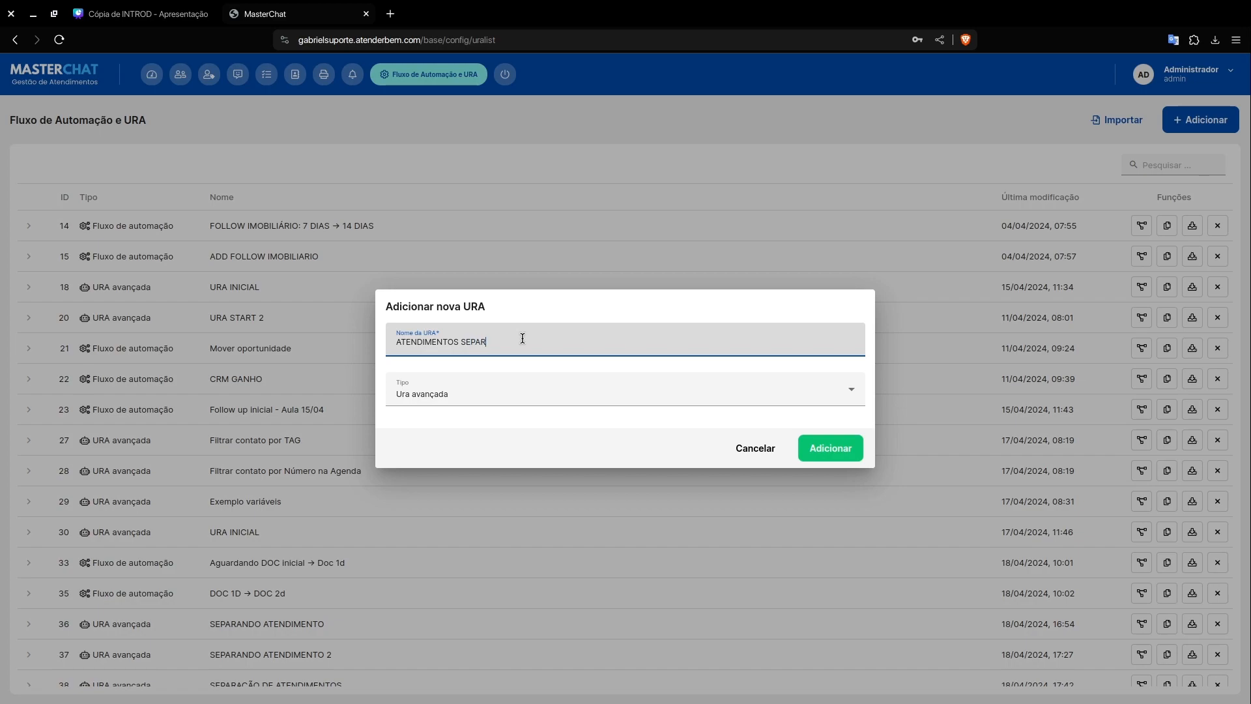
left_click(813, 445)
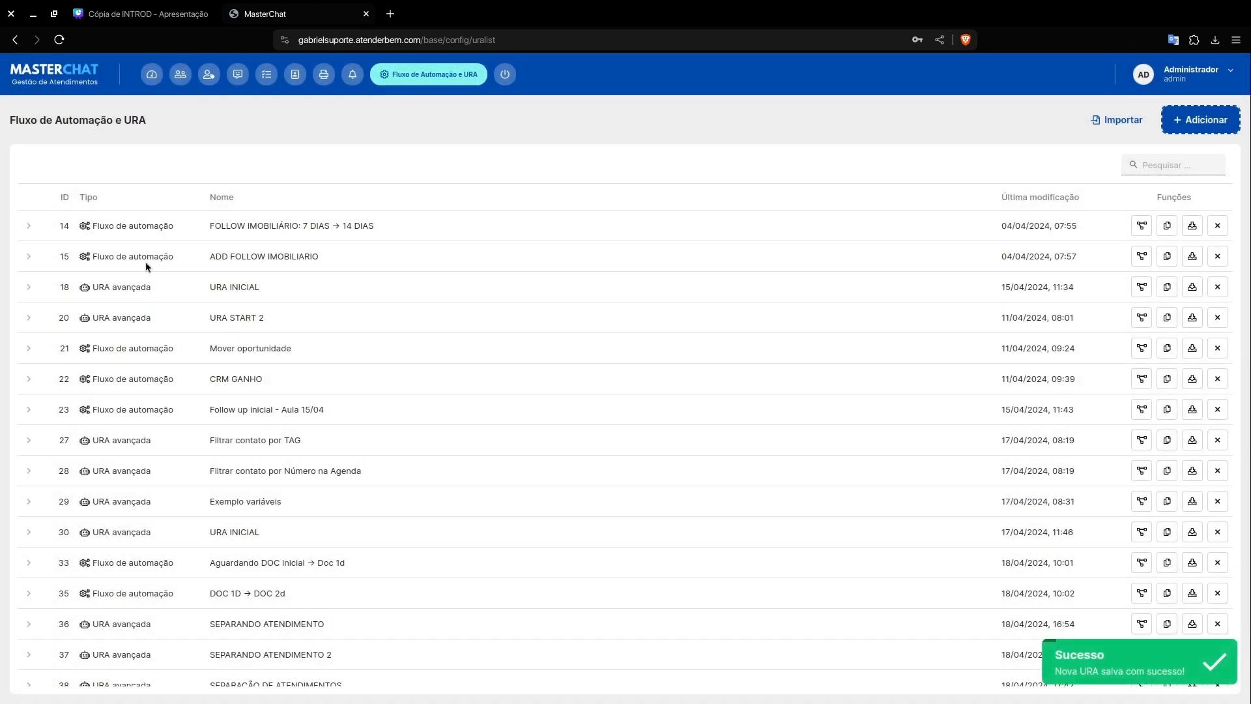
left_click(59, 198)
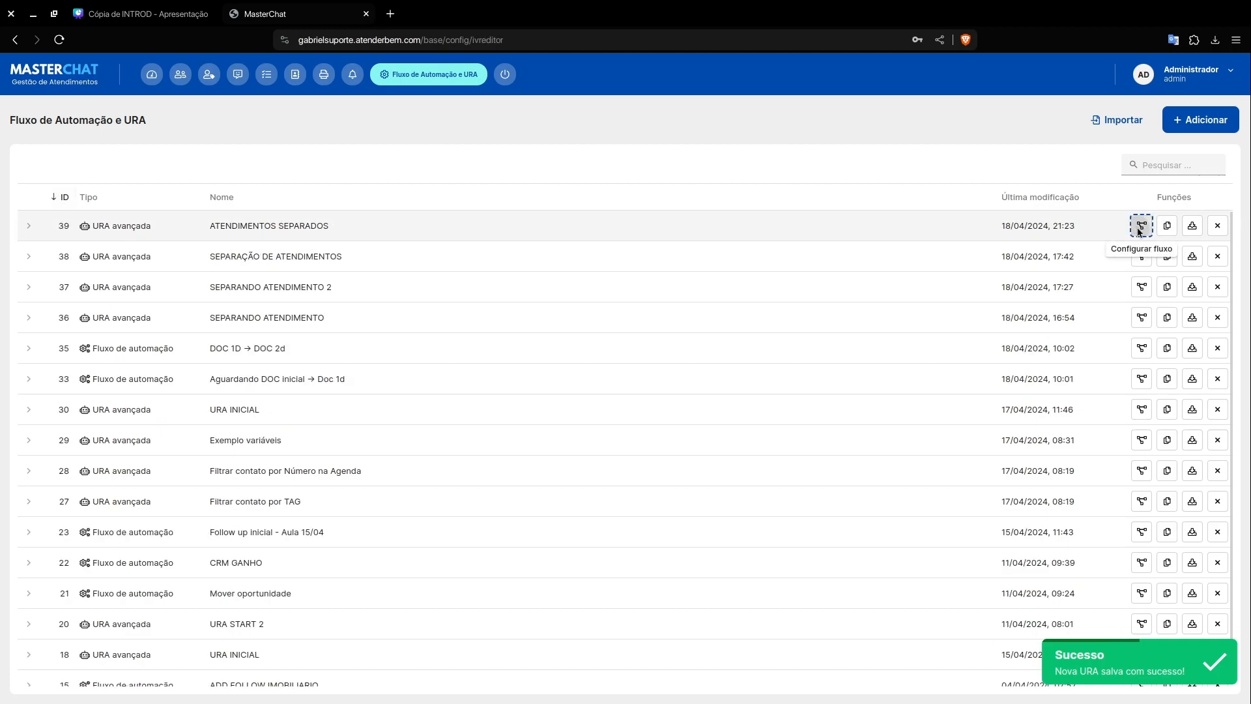
left_click(1141, 225)
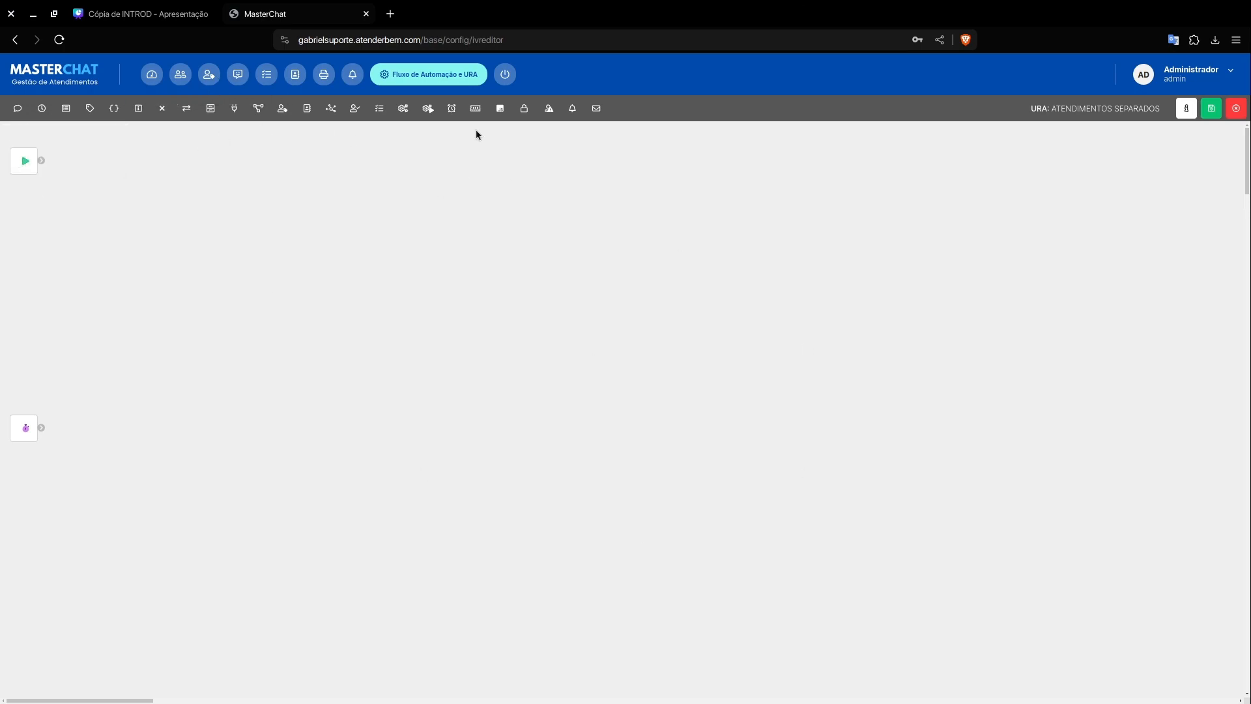
left_click(75, 111)
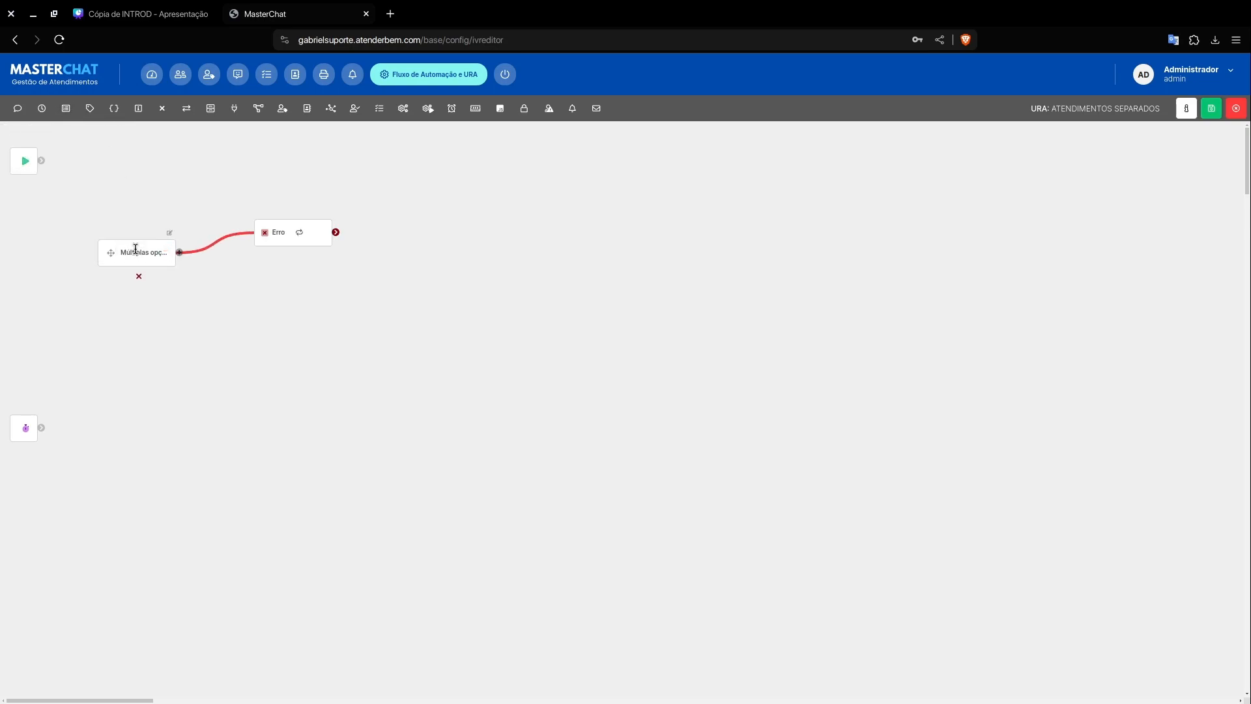
left_click(168, 236)
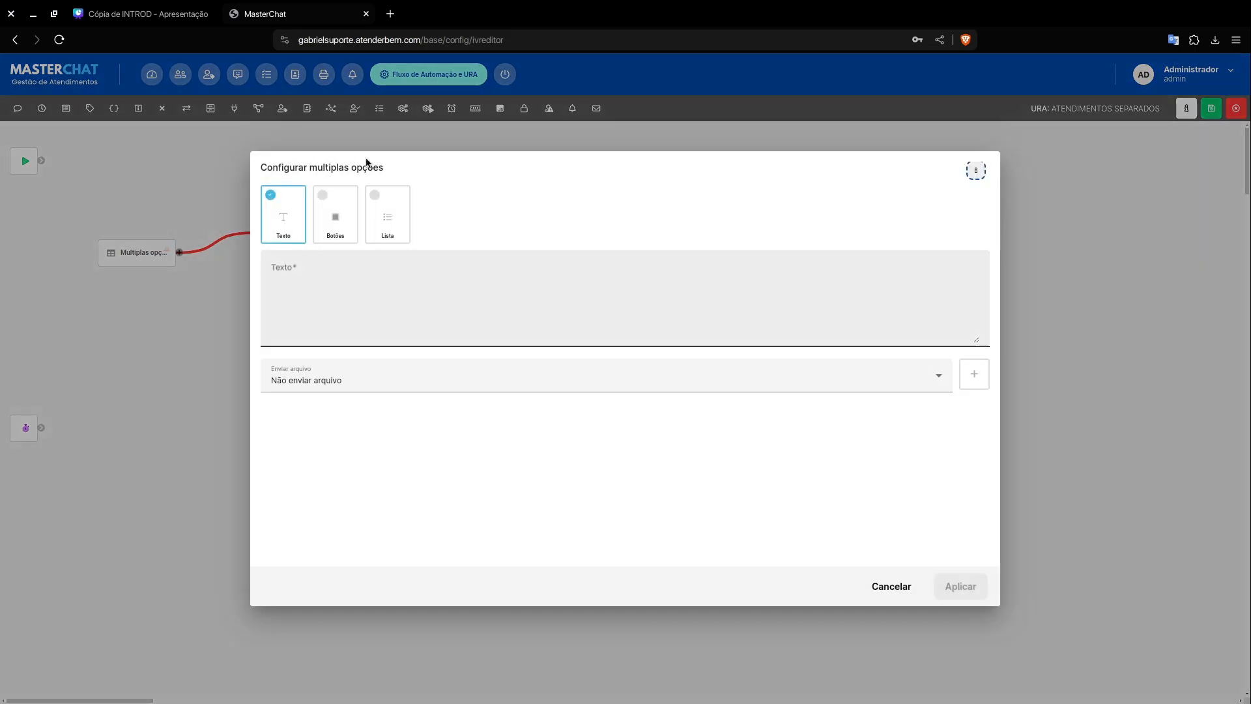
left_click(367, 282)
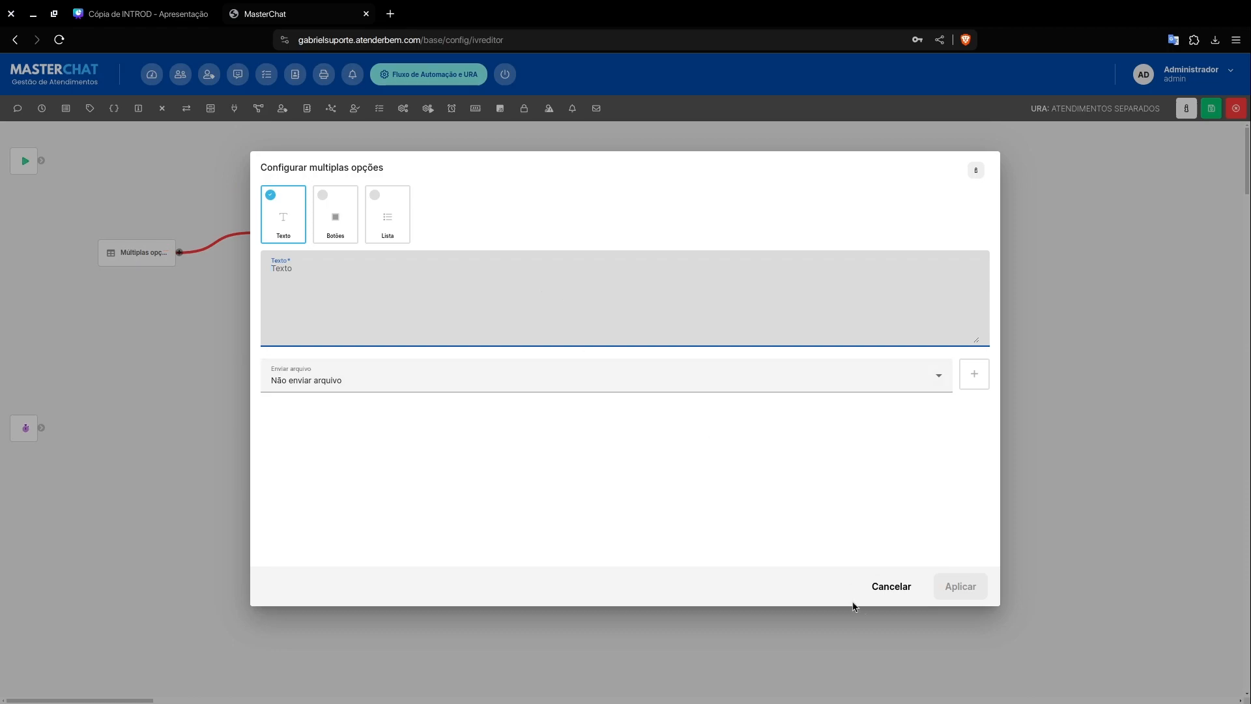
left_click(881, 581)
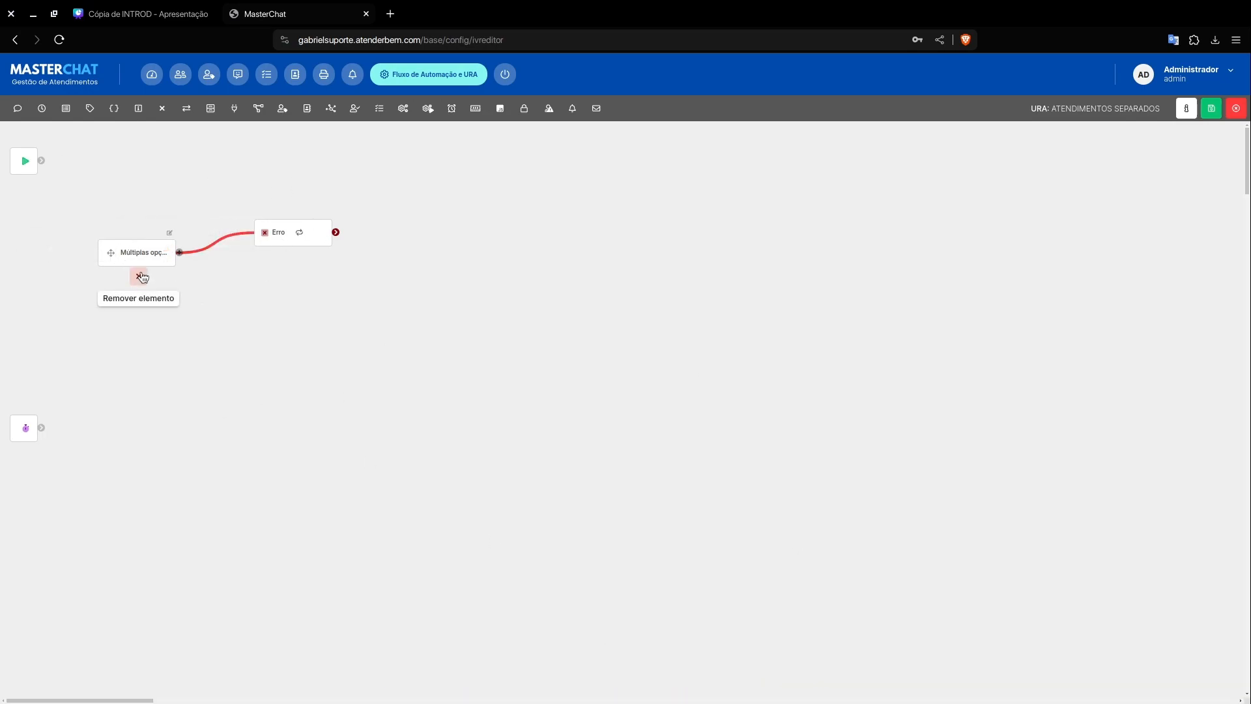
left_click(138, 276)
left_click(837, 404)
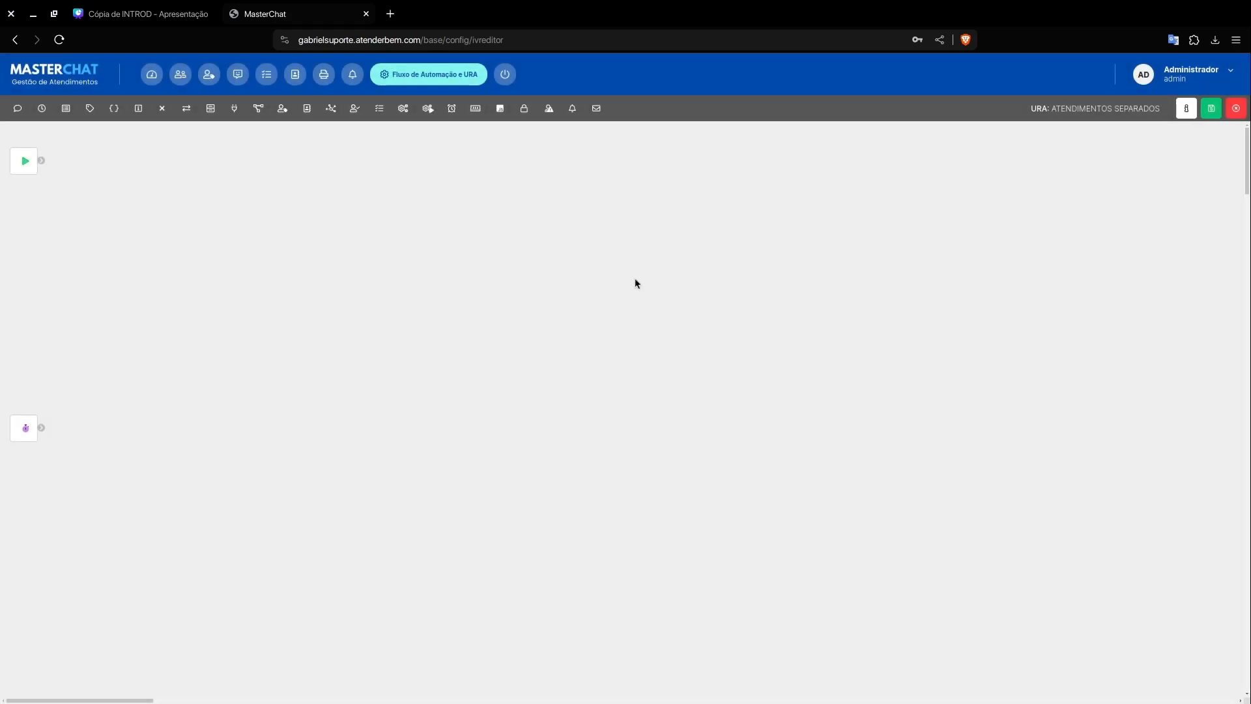
Step: Add a message element to the flow and connect the start element to it
left_click(18, 116)
left_click(50, 137)
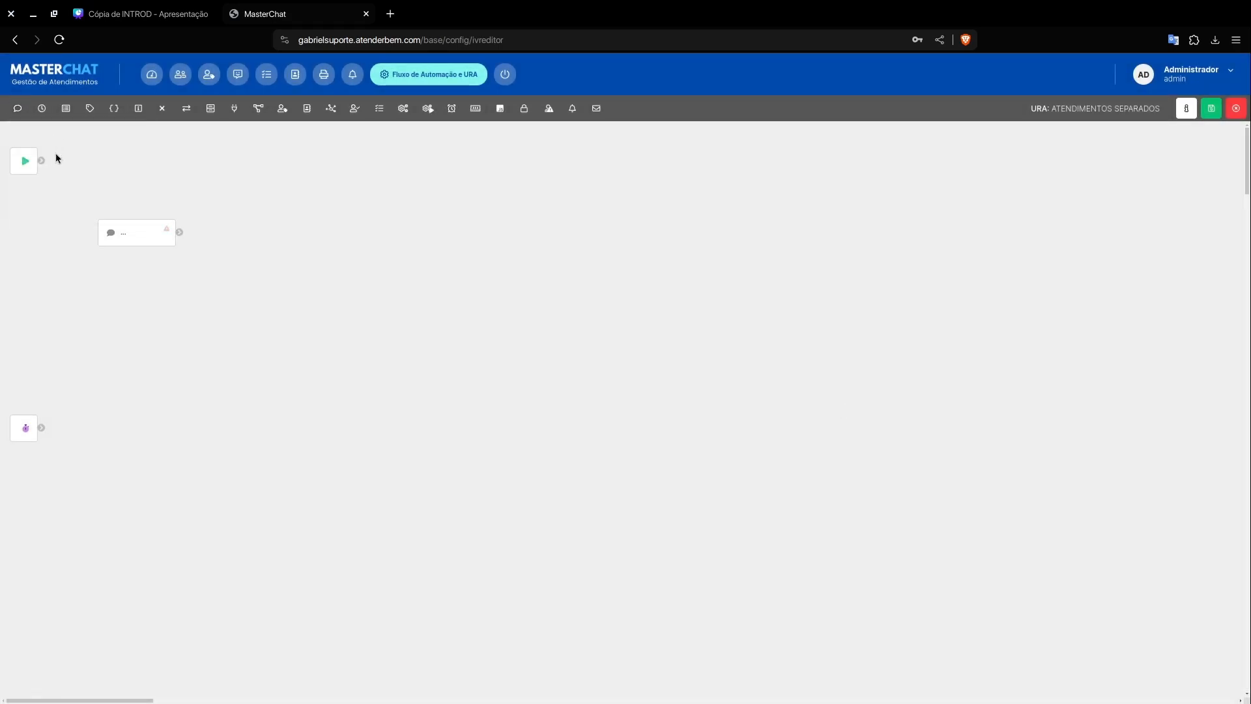
left_click_drag(39, 159, 127, 238)
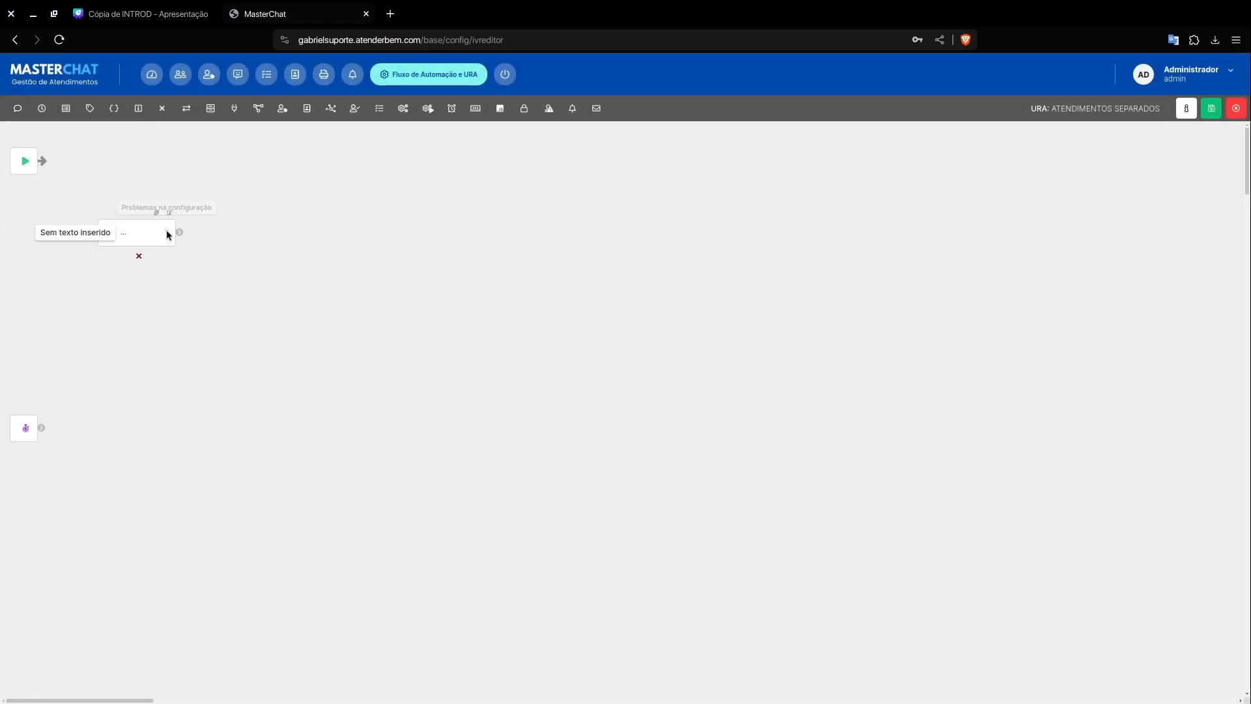
Step: Write "Olá, {{general_salutation}}" as the message element's text, copying the variable name from the general variables
left_click(165, 214)
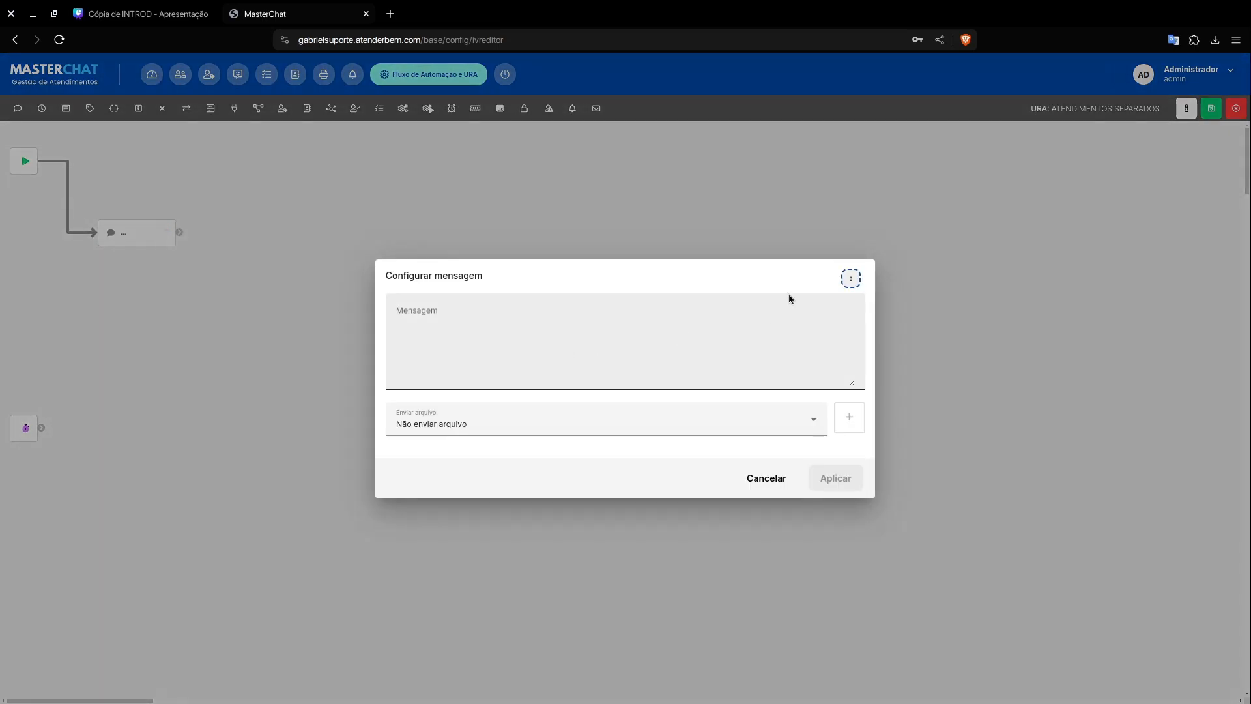
left_click(850, 278)
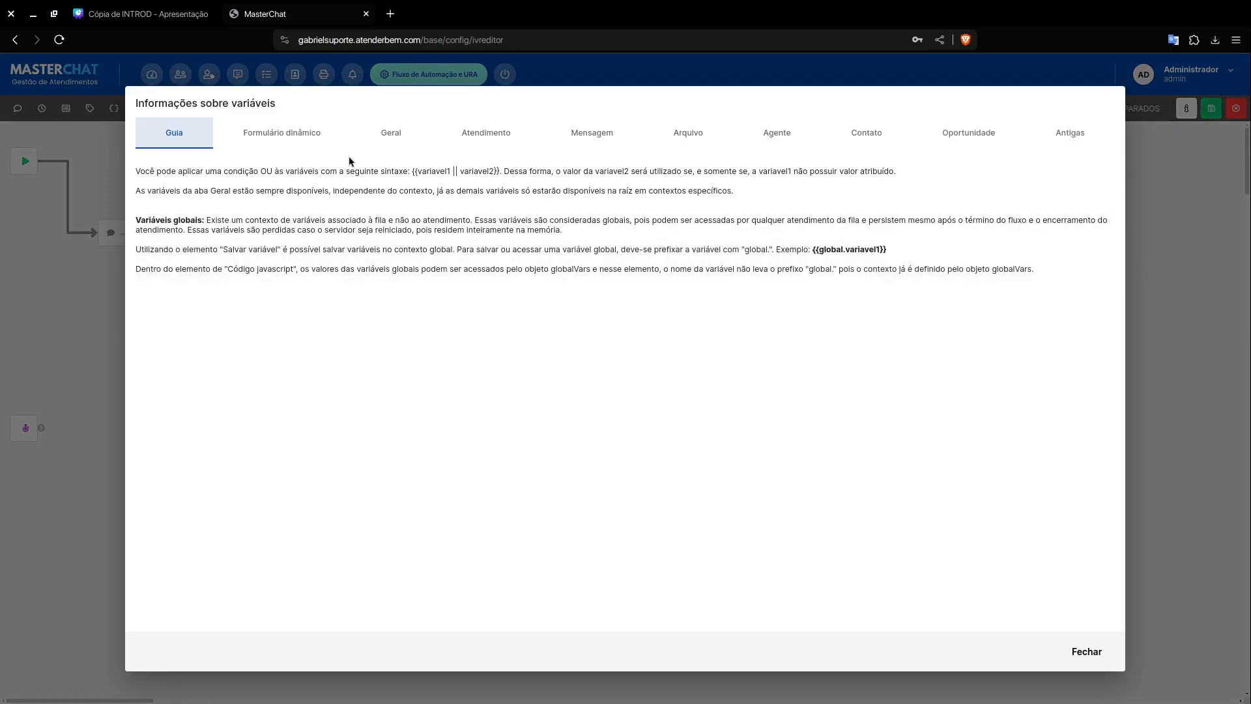
left_click(391, 132)
left_click(259, 172)
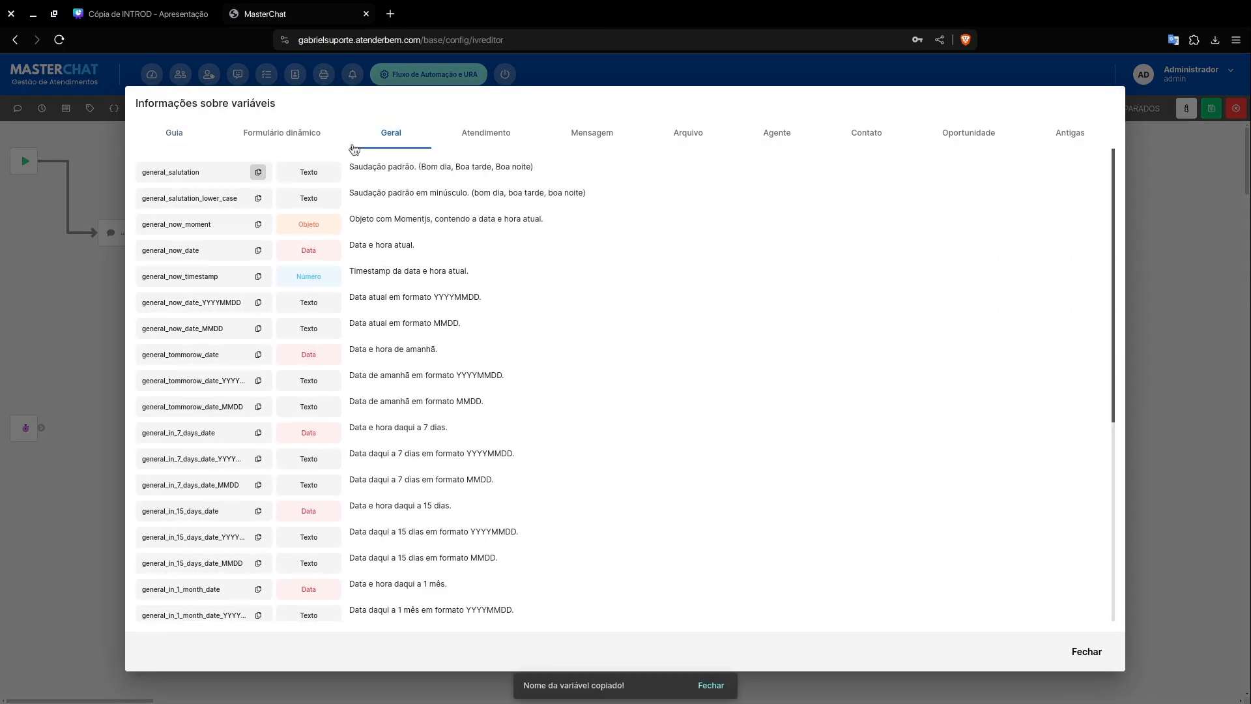
left_click(1086, 652)
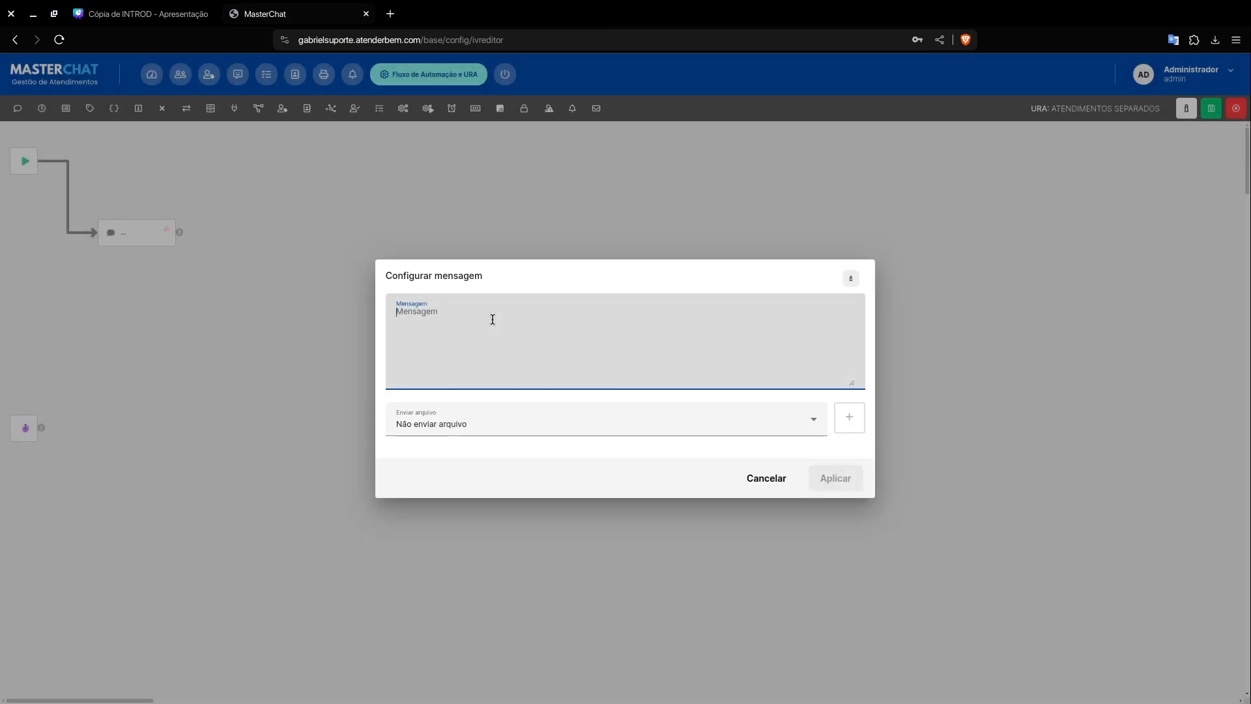
key("ctrl+v")
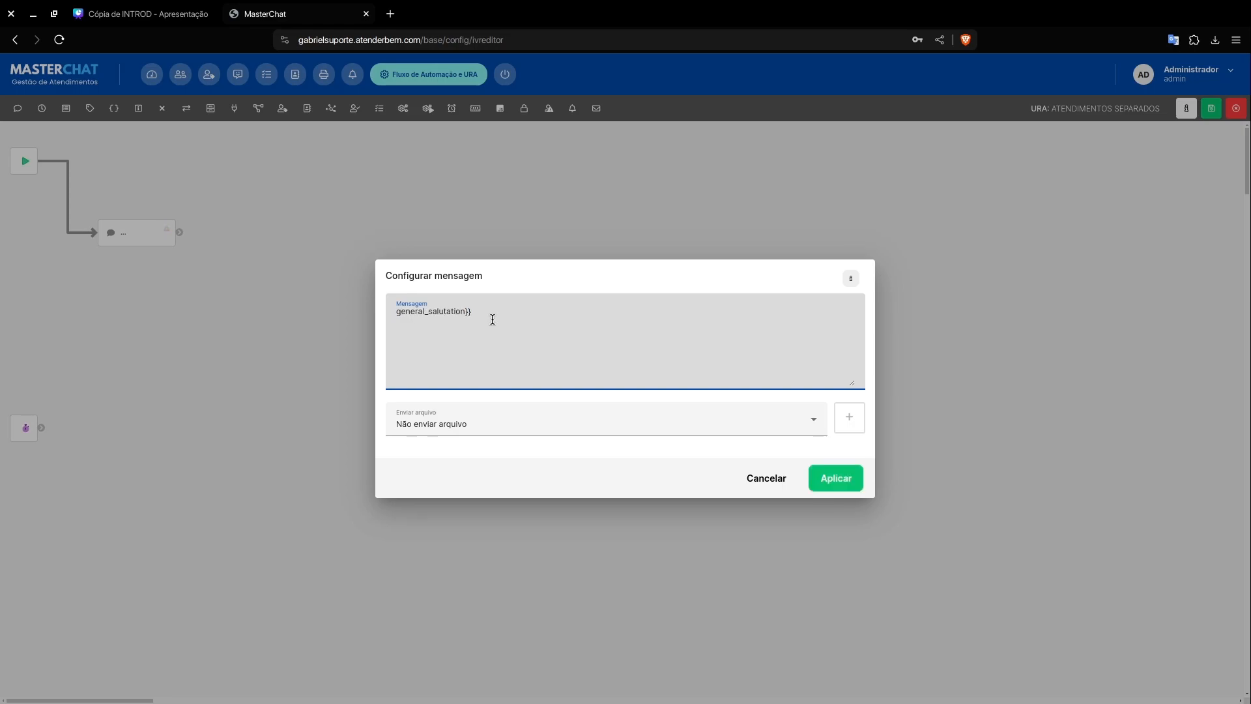
type("}}")
key("Home")
type("{{Olá,")
Step: Replace the greeting variable with general_salutation_lower_case, continue the text with a welcome starting ", seja", and apply the message
left_click(851, 279)
left_click(404, 136)
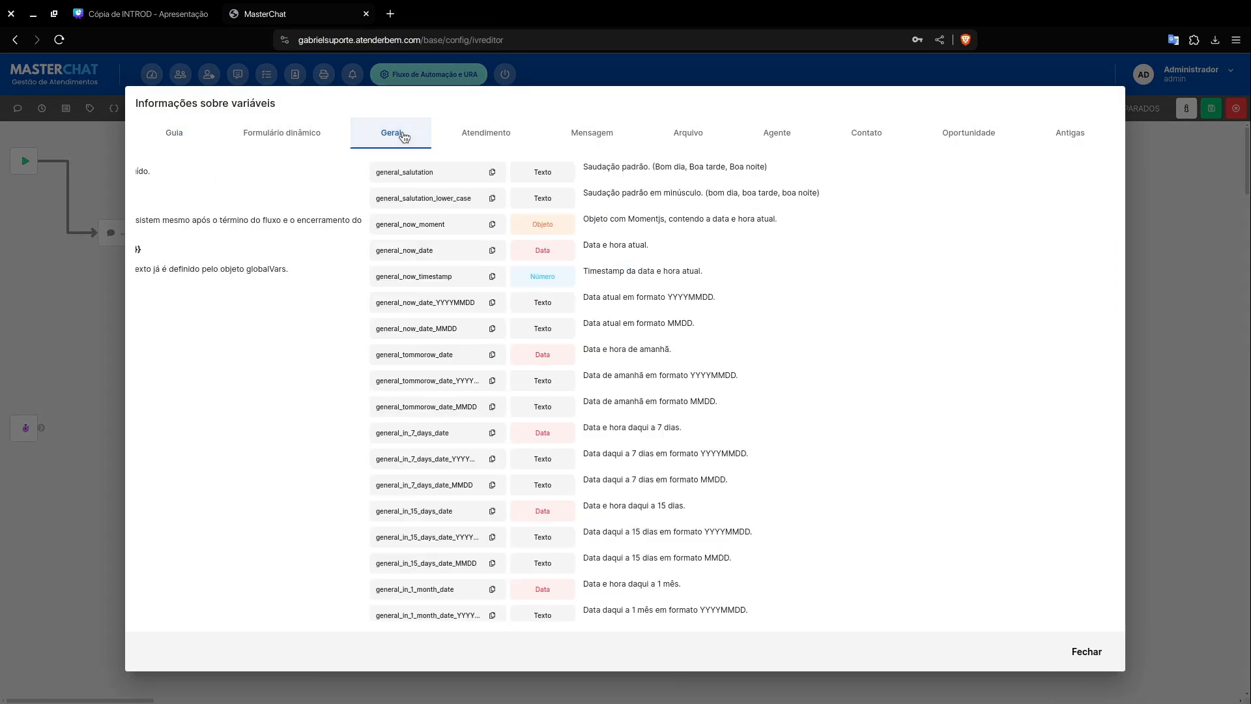
left_click(258, 199)
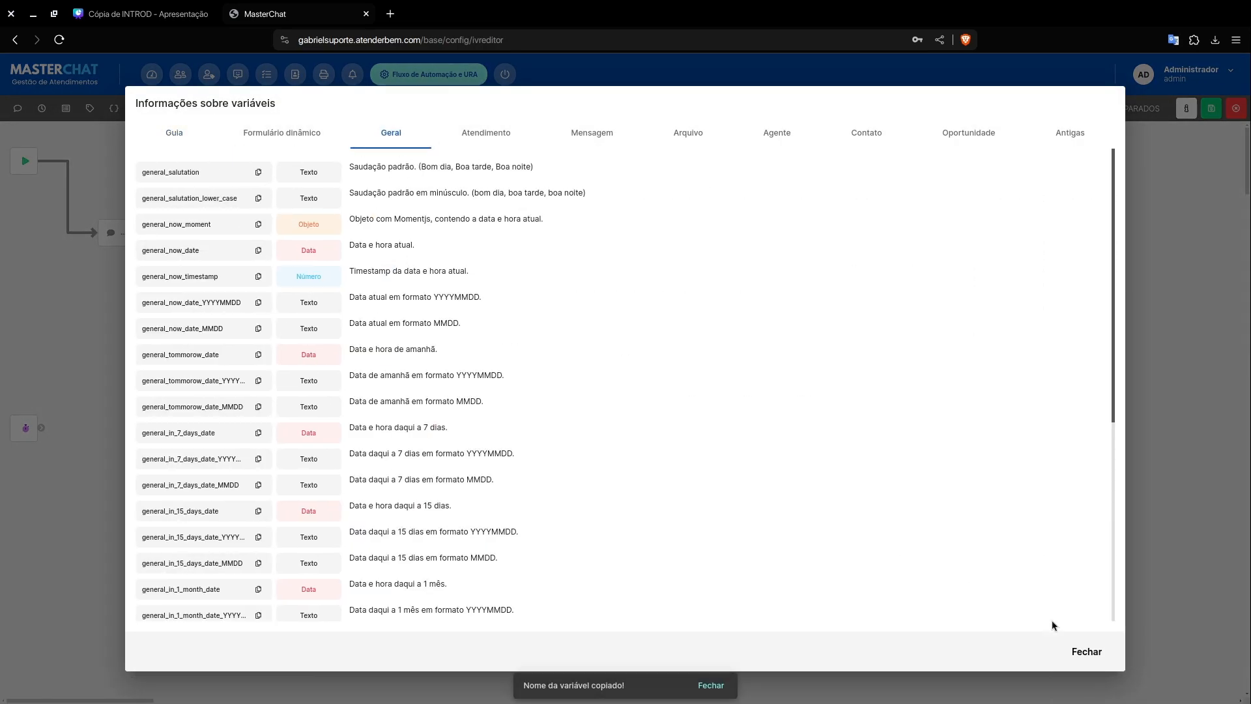
left_click(1087, 651)
double_click(436, 312)
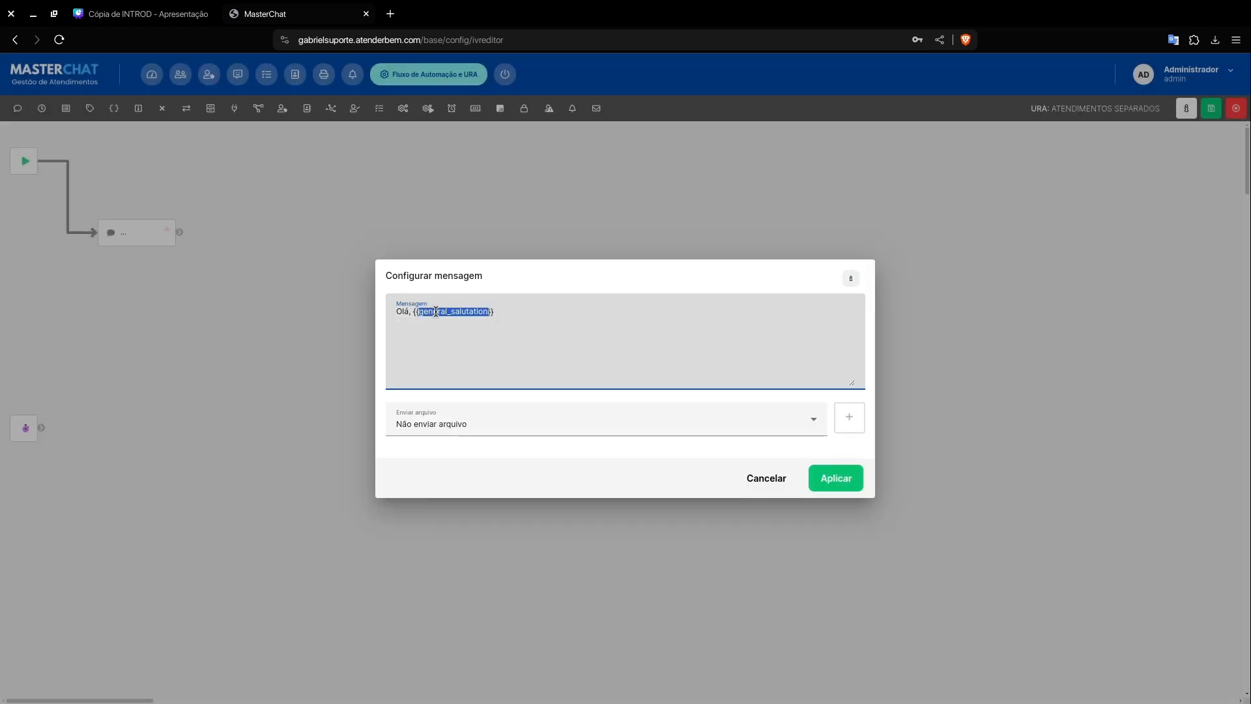
key("ctrl+v")
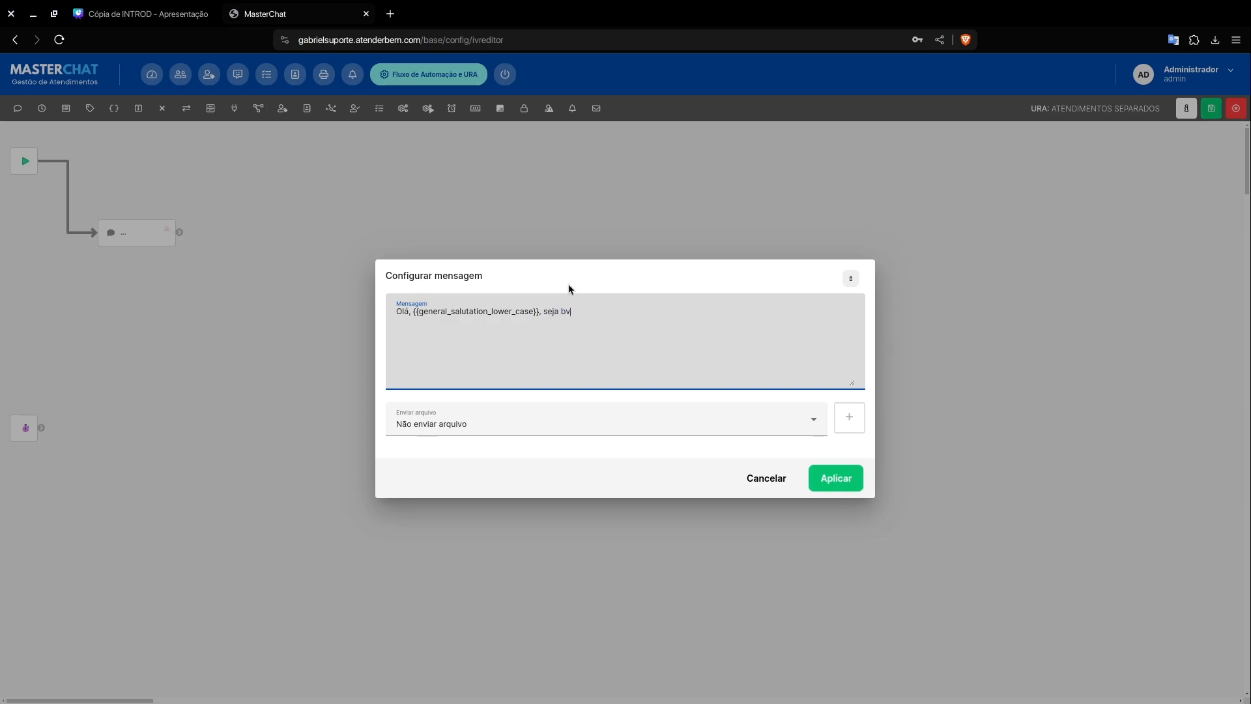
type("ndo(a) ao nosso escritório")
left_click(838, 484)
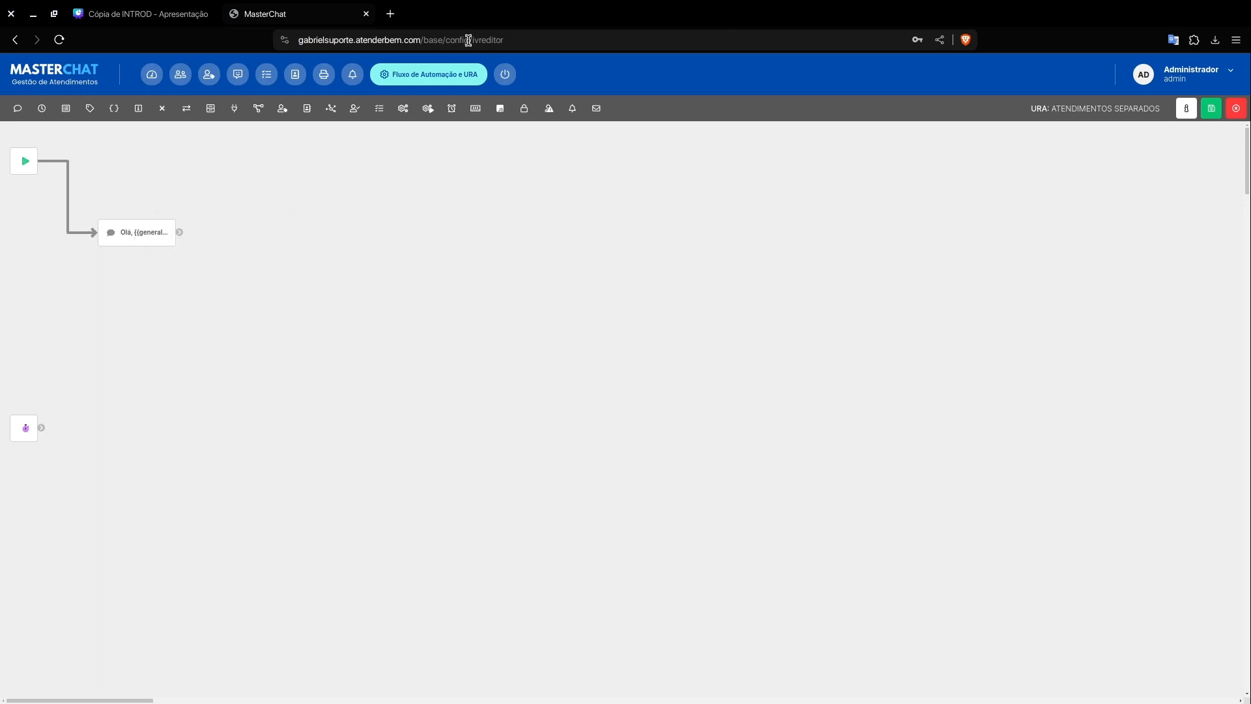
Step: Add an Esperar element after the greeting message, connect the message to it, and apply a wait of 2 seconds
left_click(452, 108)
mouse_move(111, 230)
left_mouse_down()
mouse_move(271, 232)
mouse_move(235, 230)
left_mouse_up()
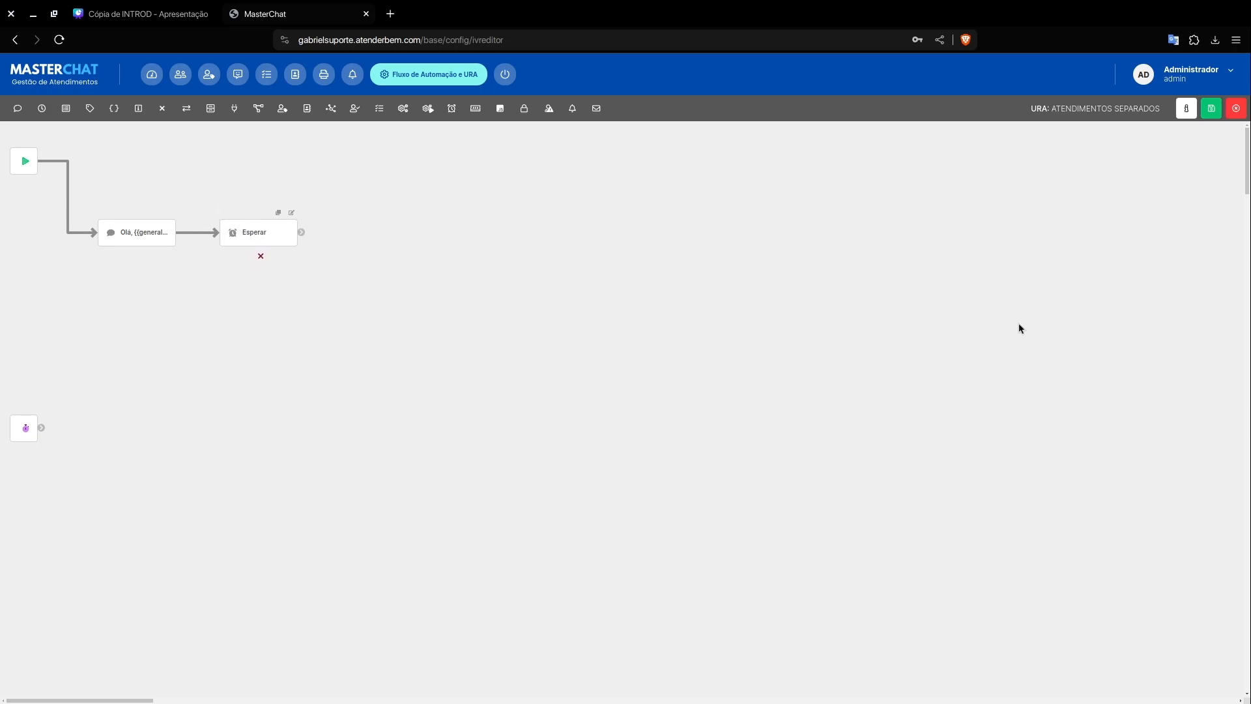
left_click(292, 214)
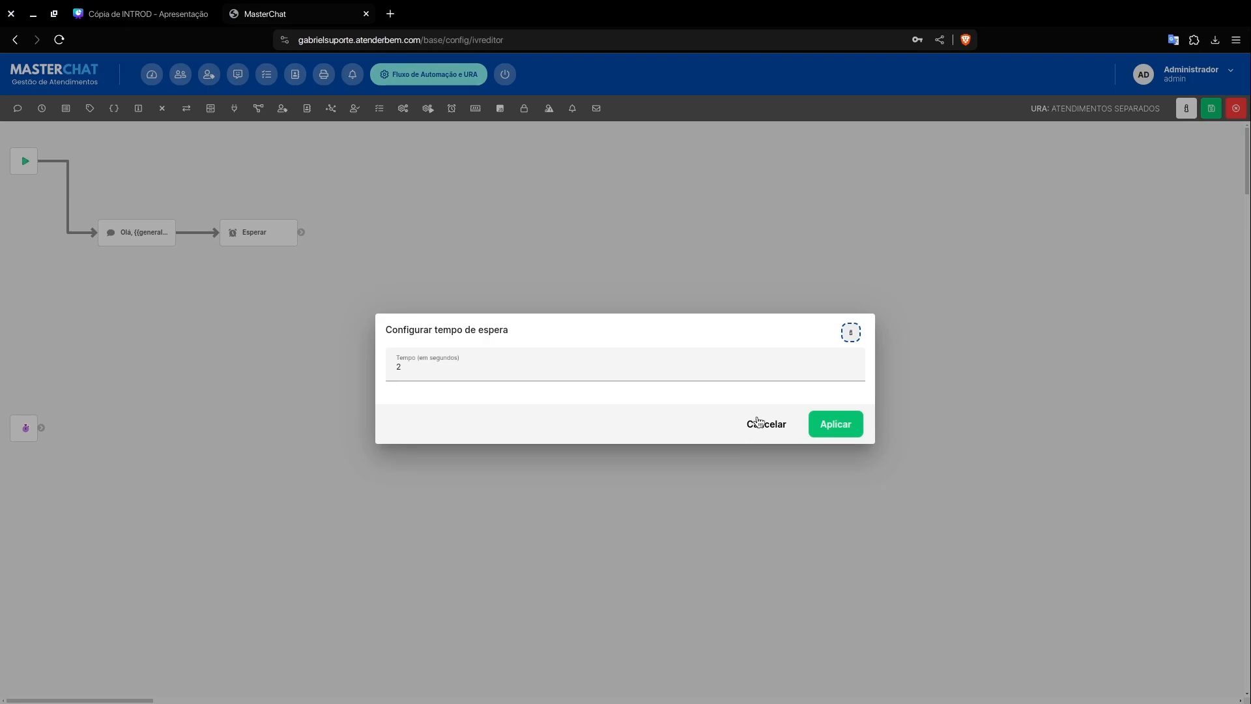
left_click(758, 423)
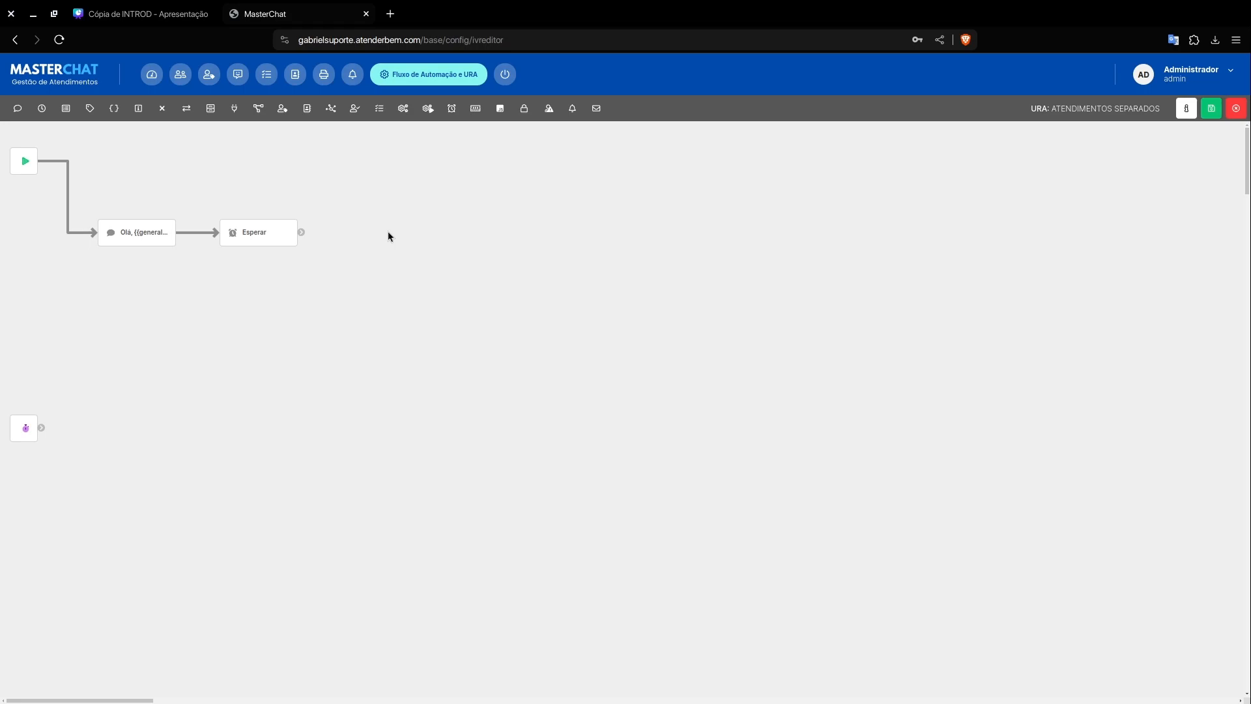
left_click(293, 214)
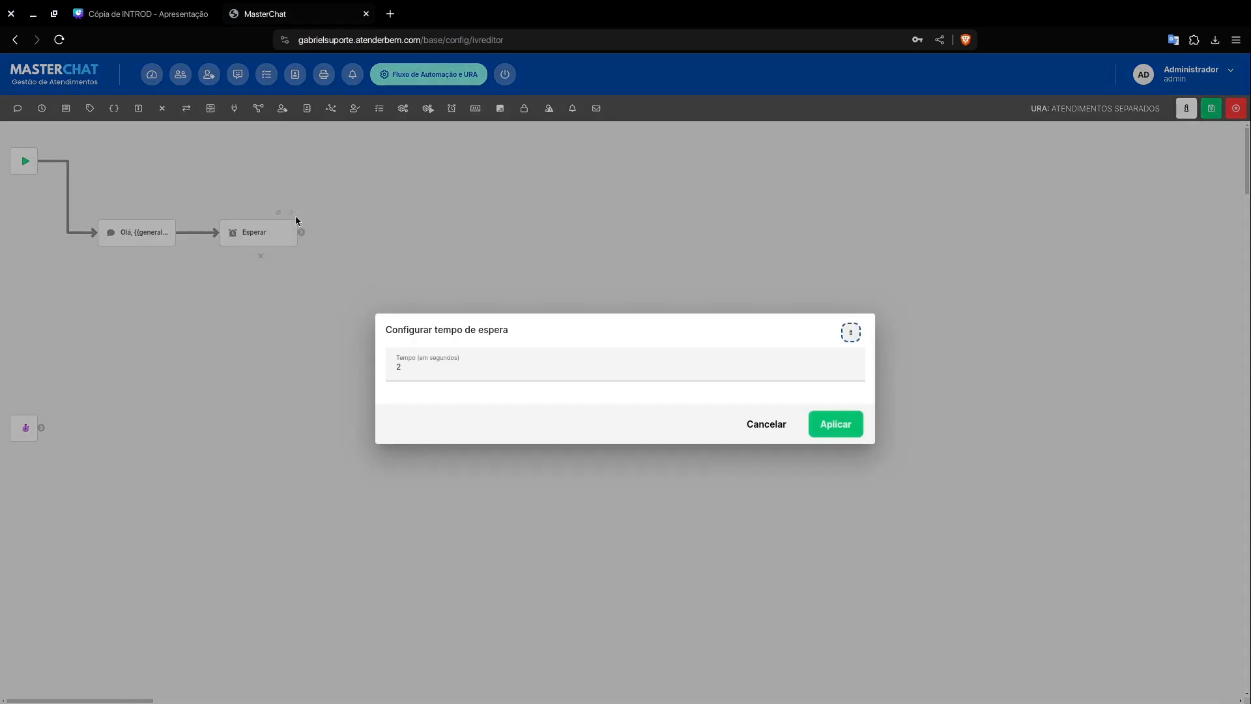
left_click(462, 366)
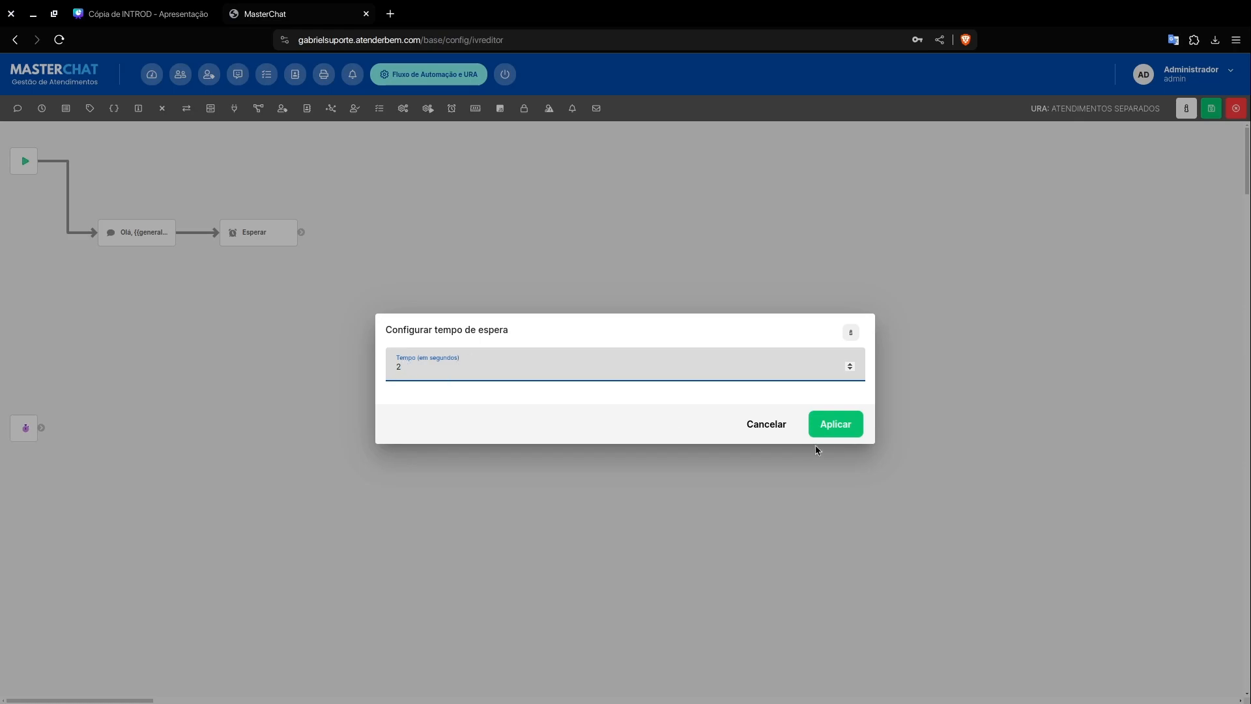
left_click(819, 428)
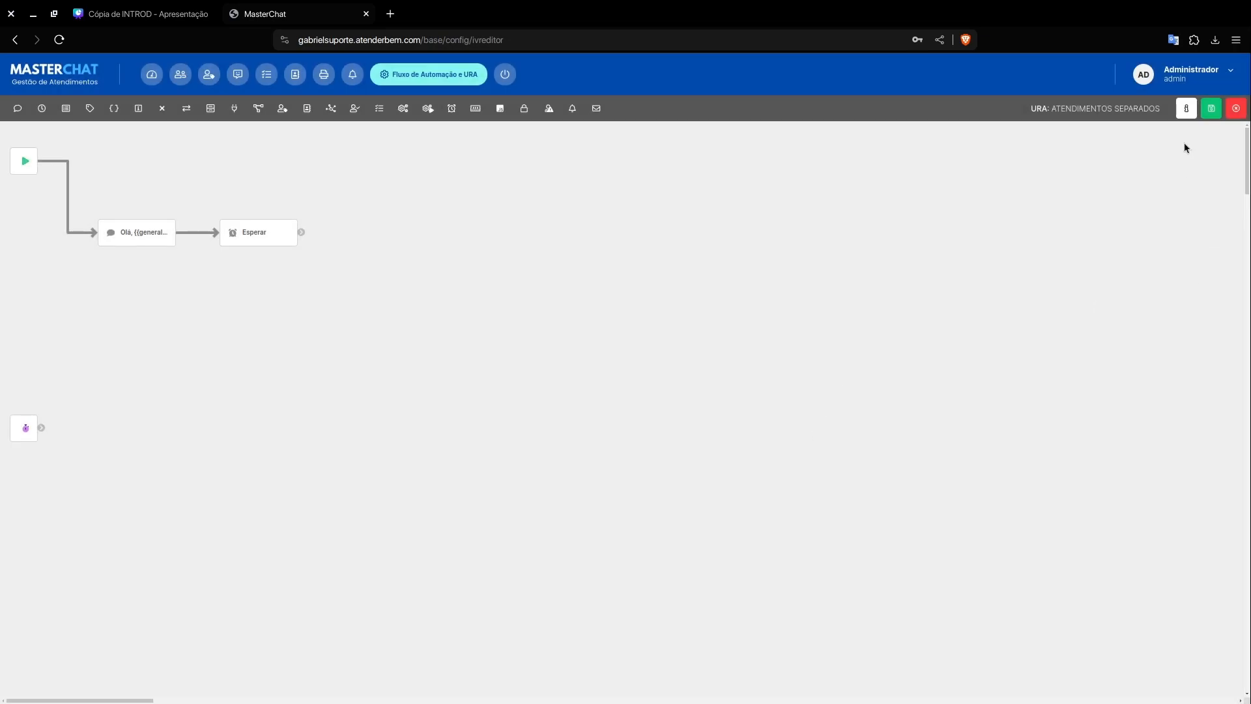
Step: Save the current configuration of the ATENDIMENTOS SEPARADOS flow
left_click(1212, 110)
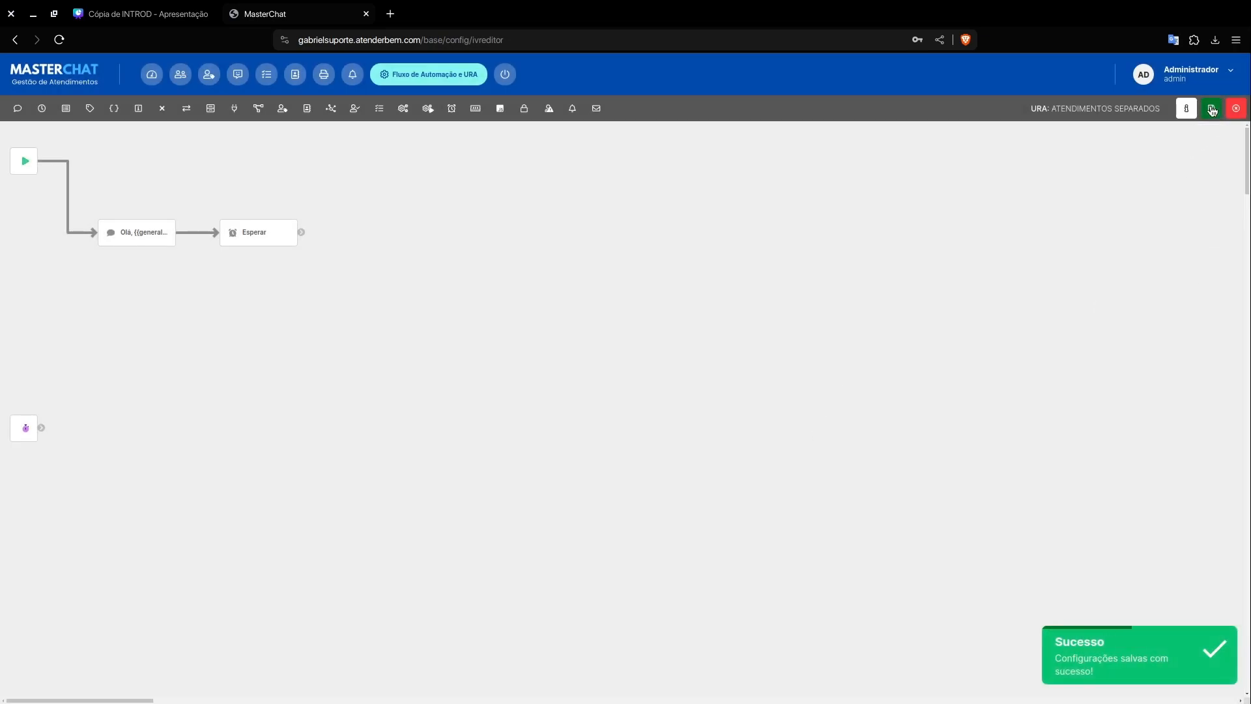
left_click(1212, 109)
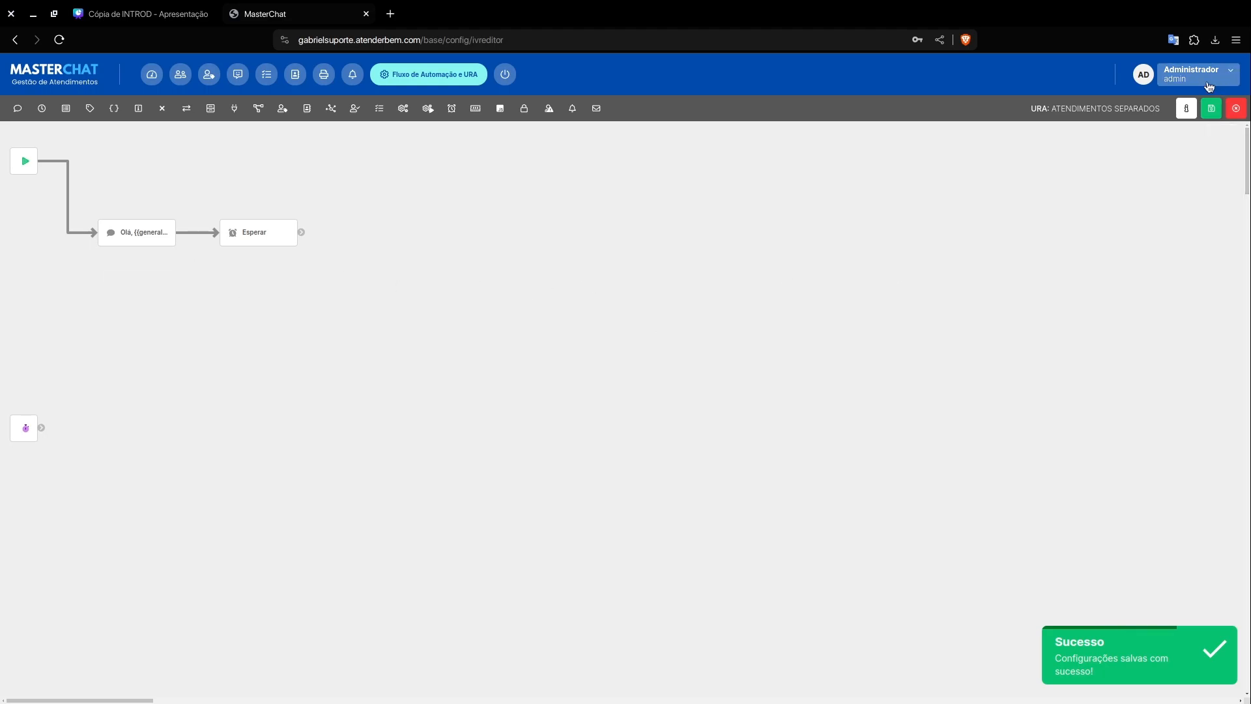
left_click(1207, 112)
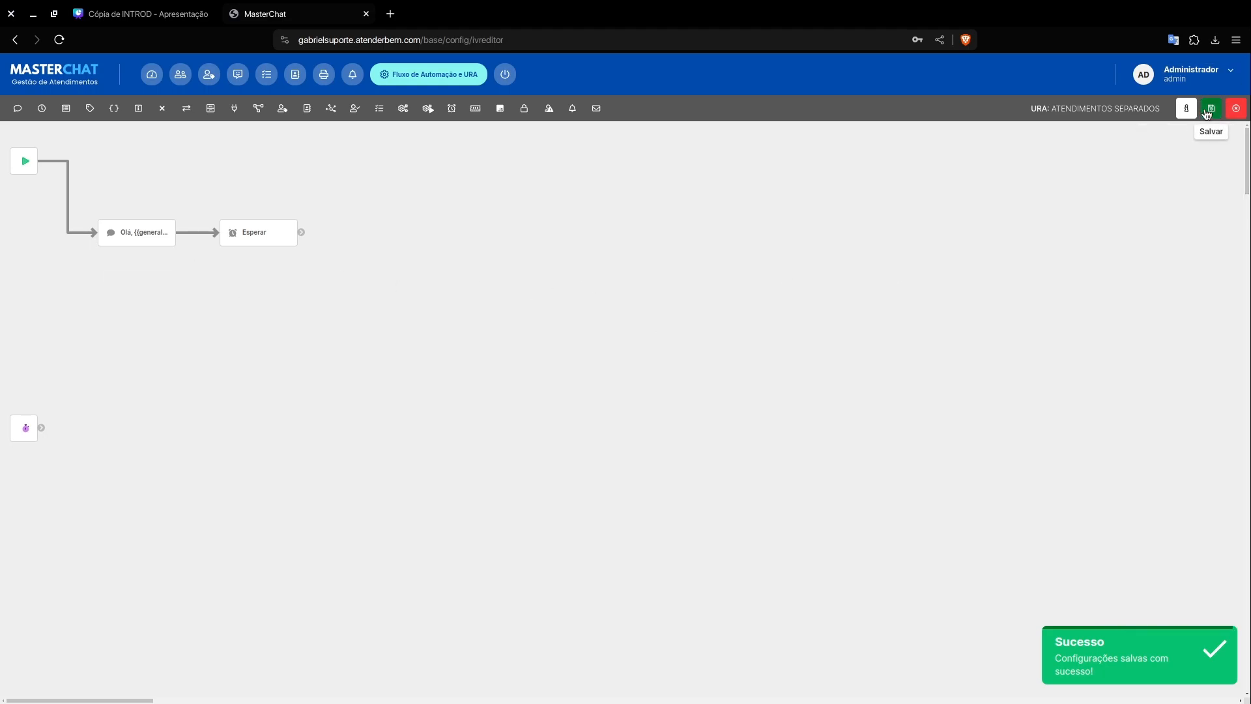
Step: Add a Múltiplas opções element after the Esperar element and connect Esperar to it
mouse_move(252, 243)
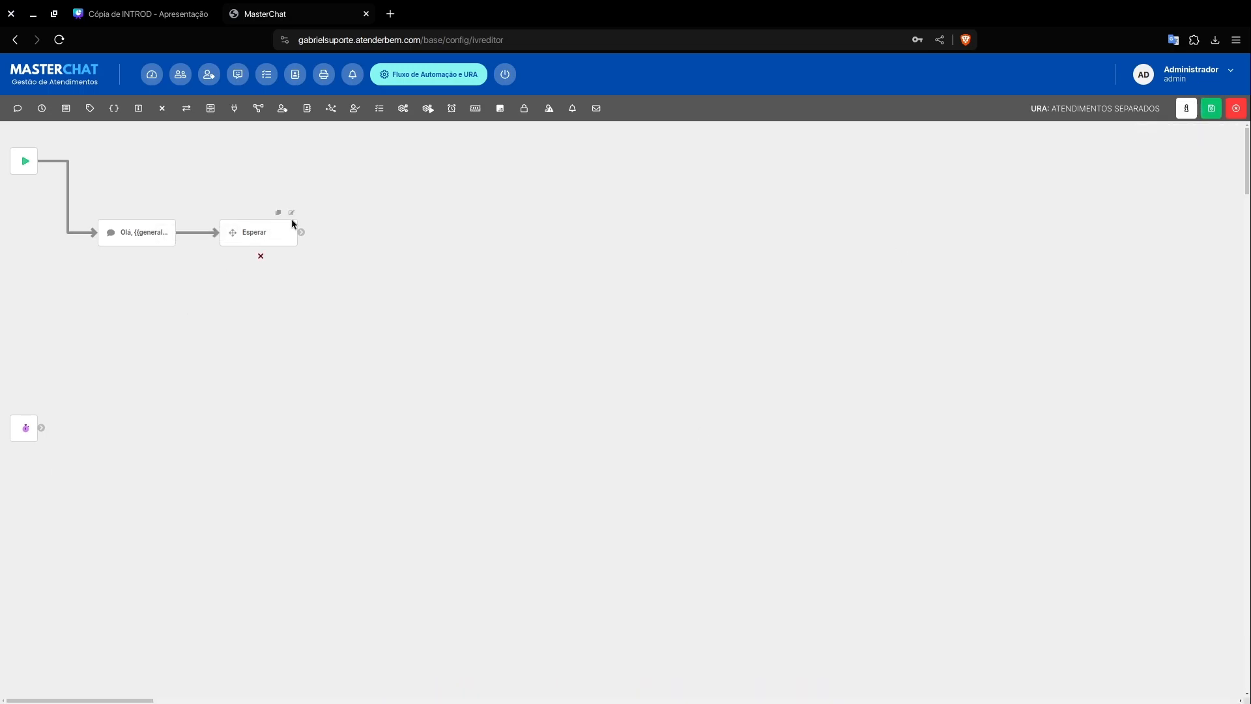
left_click_drag(65, 108, 400, 235)
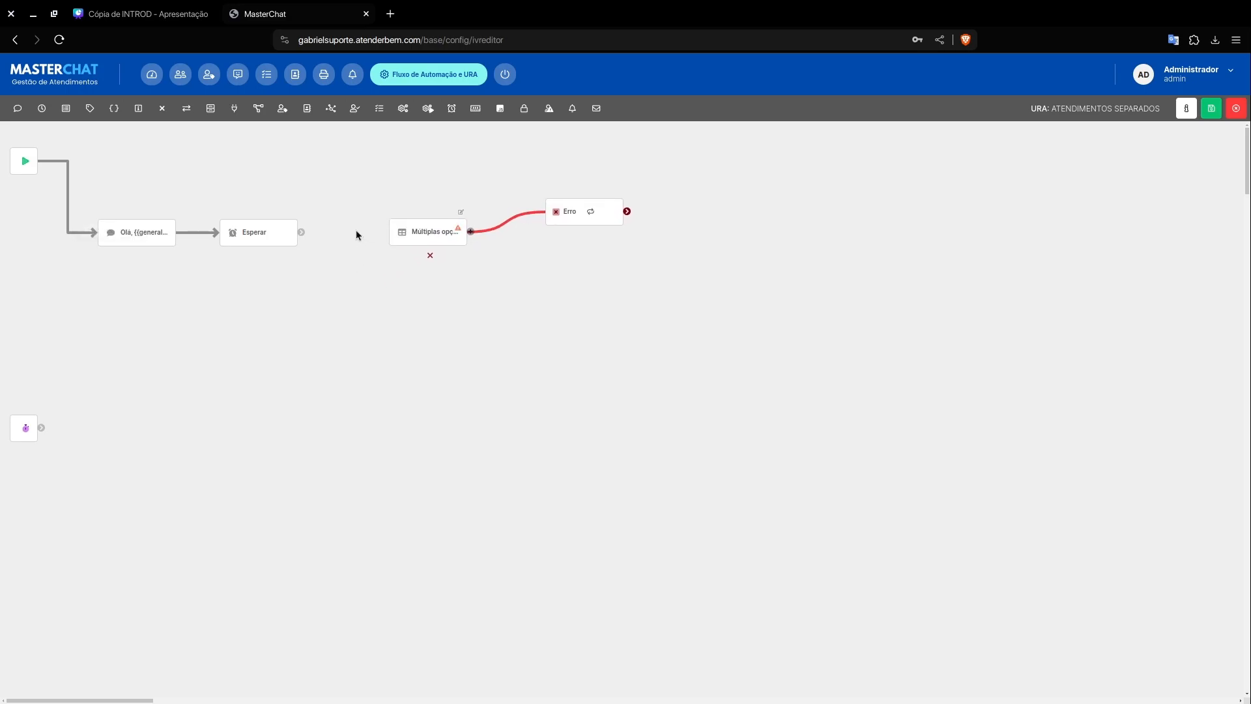
left_click_drag(301, 232, 371, 232)
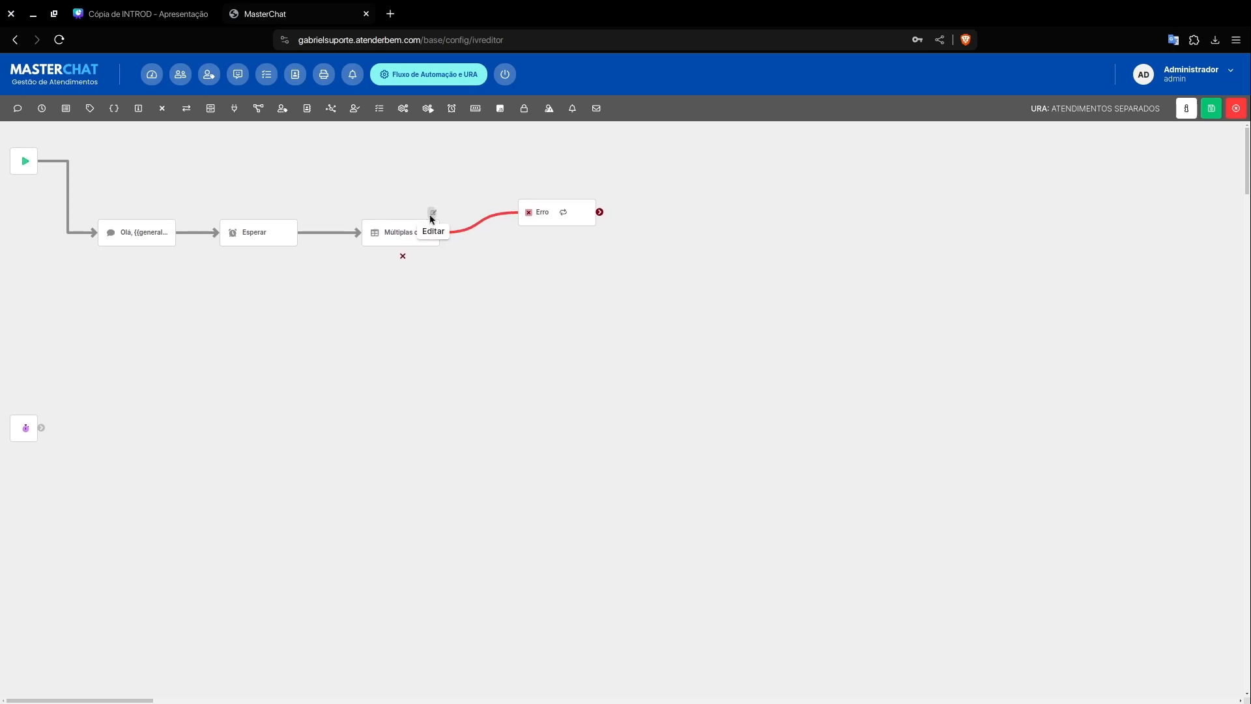
Step: Set the Múltiplas opções text to "Antes de prosseguirmos com o nosso atendimento, gostaríamos de saber se você é nosso cliente" and apply it
left_click(433, 213)
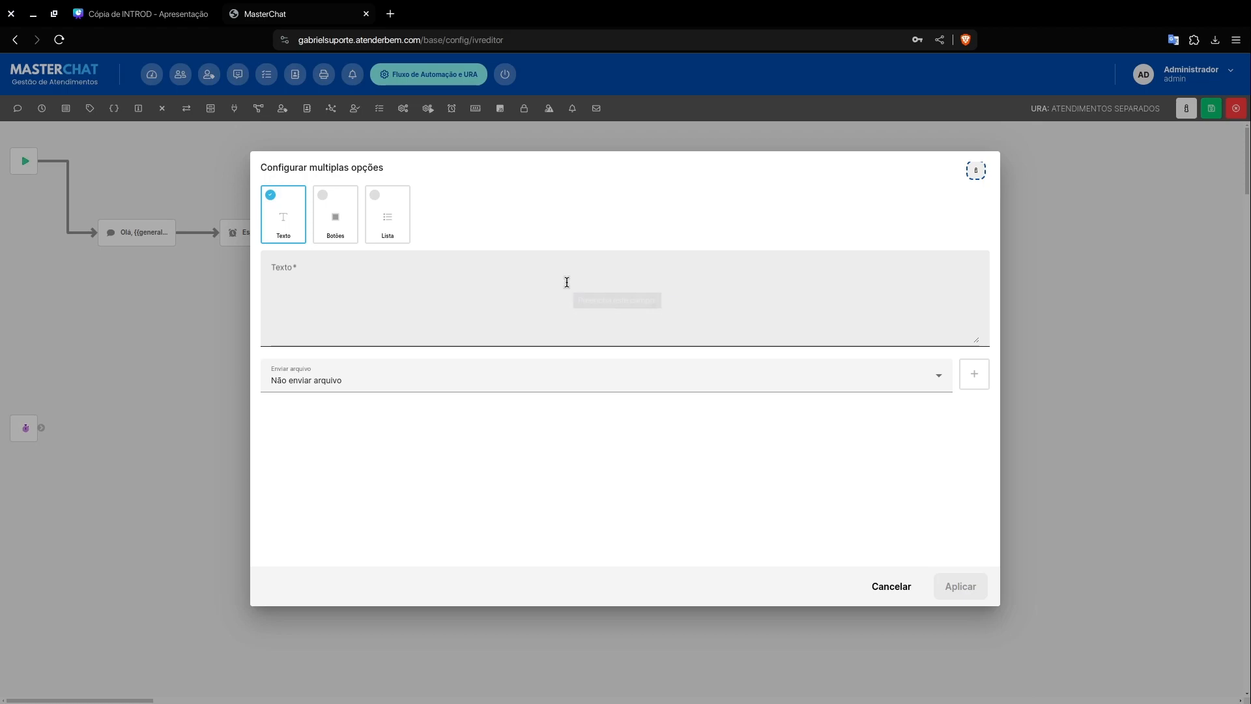
left_click(567, 282)
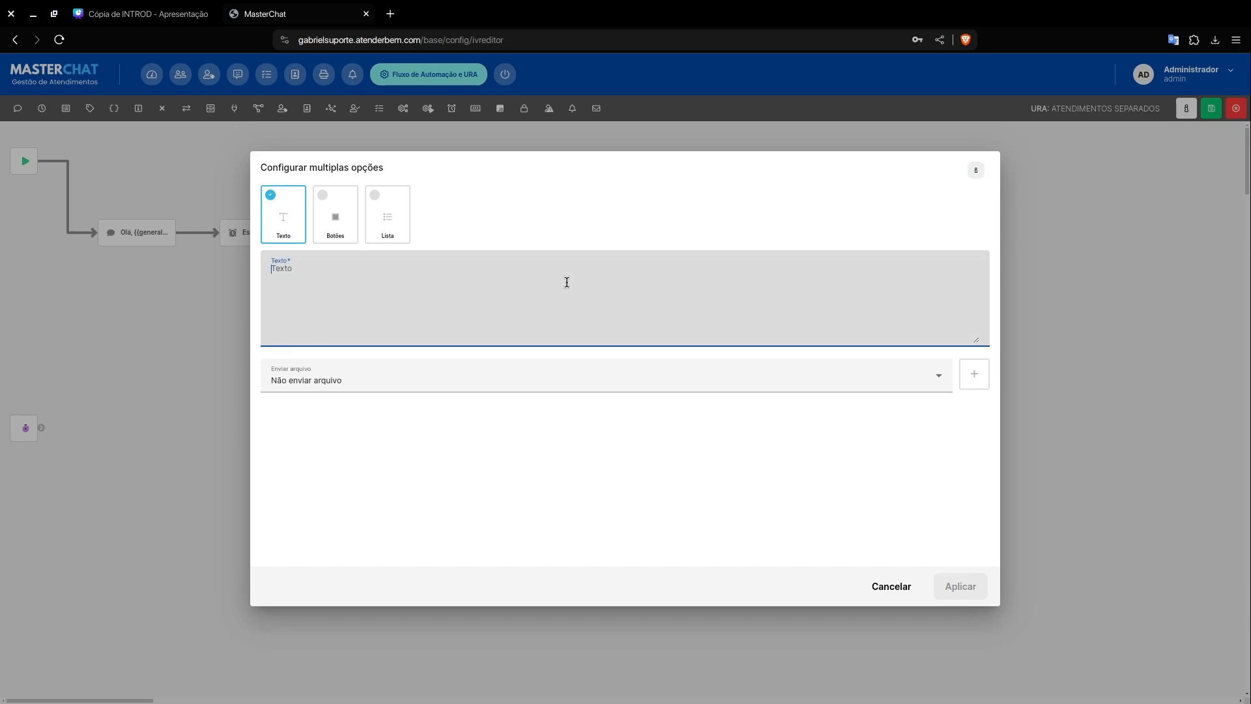
type("Antes de pross")
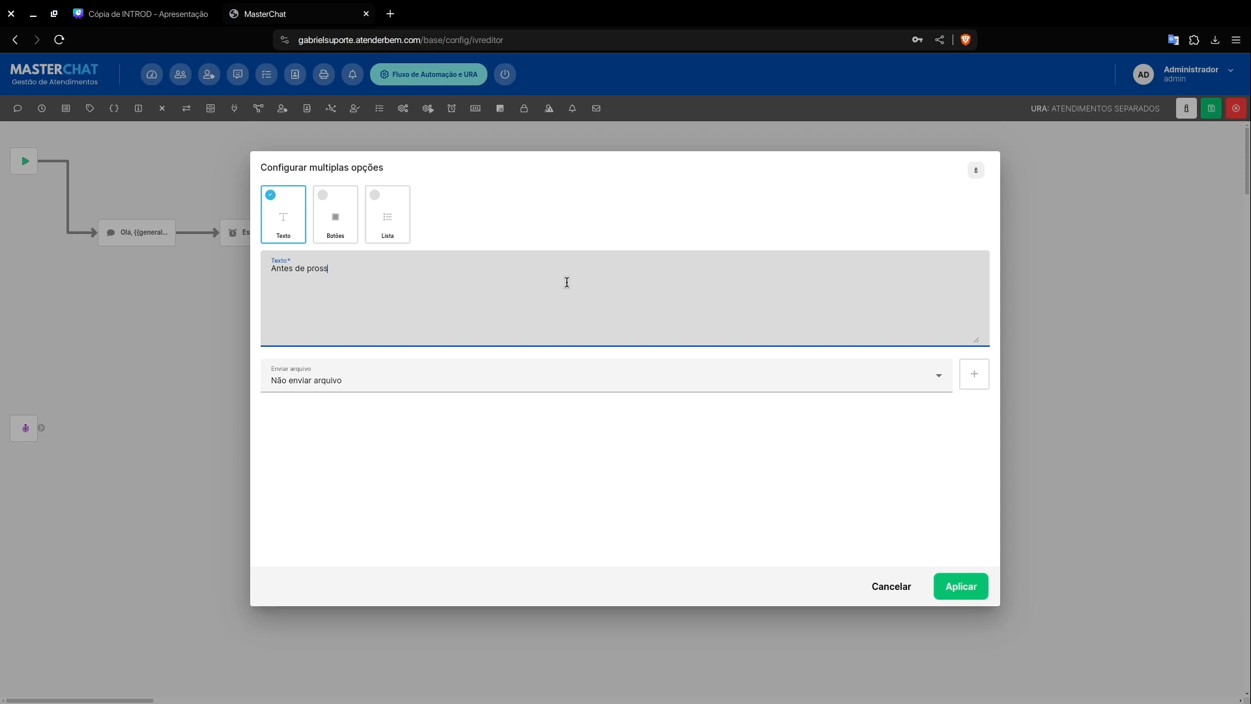
type("egur")
type("rmos")
type(" com o")
type(" nosso atendimento, ")
type("gos")
type("taríamos")
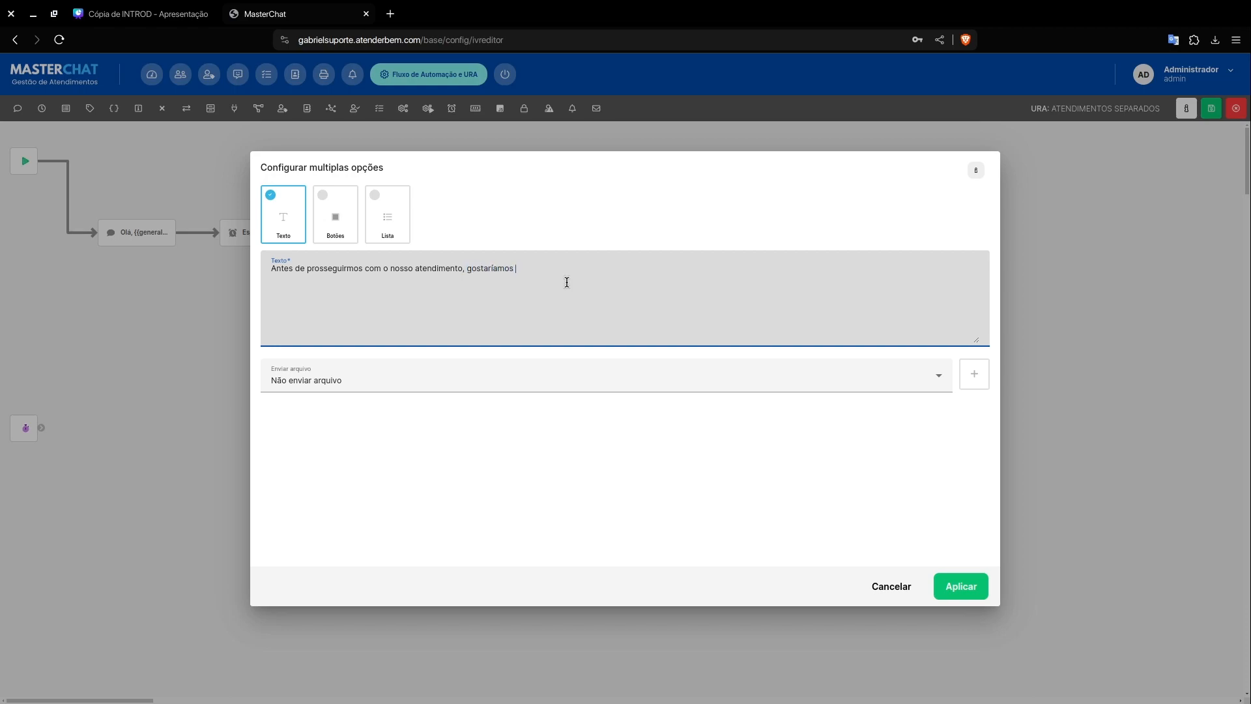
type(" de saber se você é nosso cliente")
left_click(959, 590)
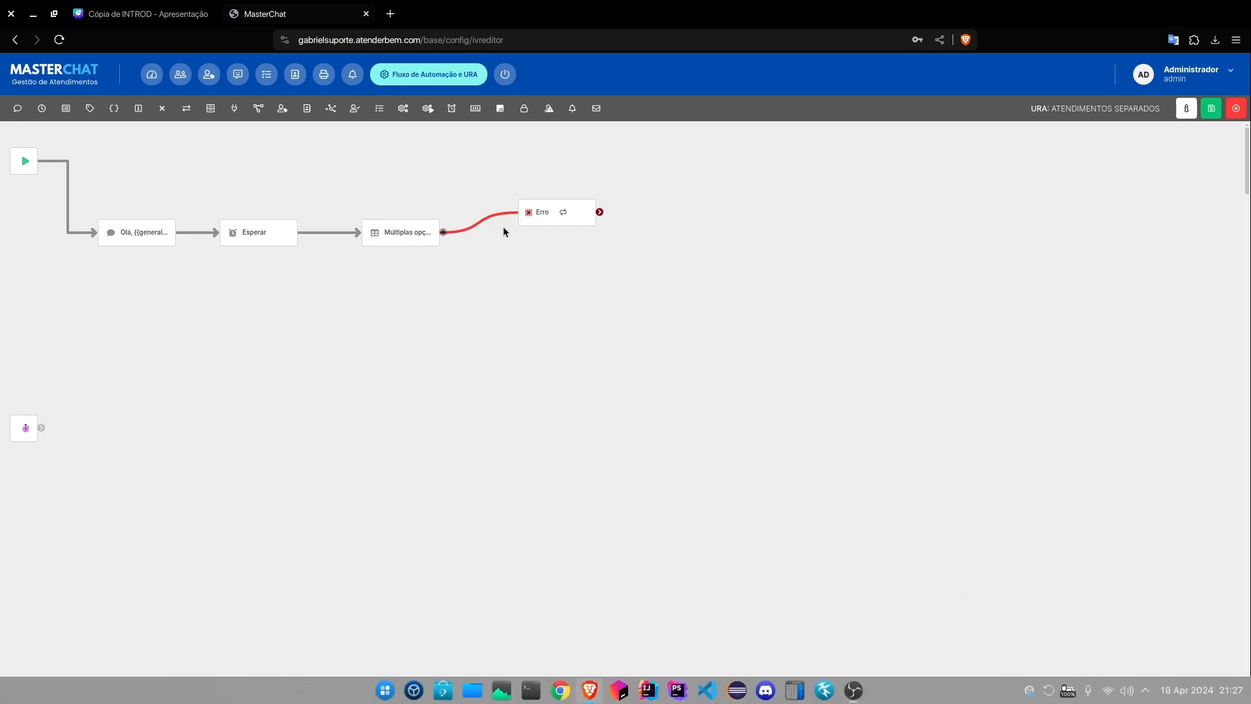
Step: Add two options to the Múltiplas opções element and title the first one "Sim"
left_click(444, 233)
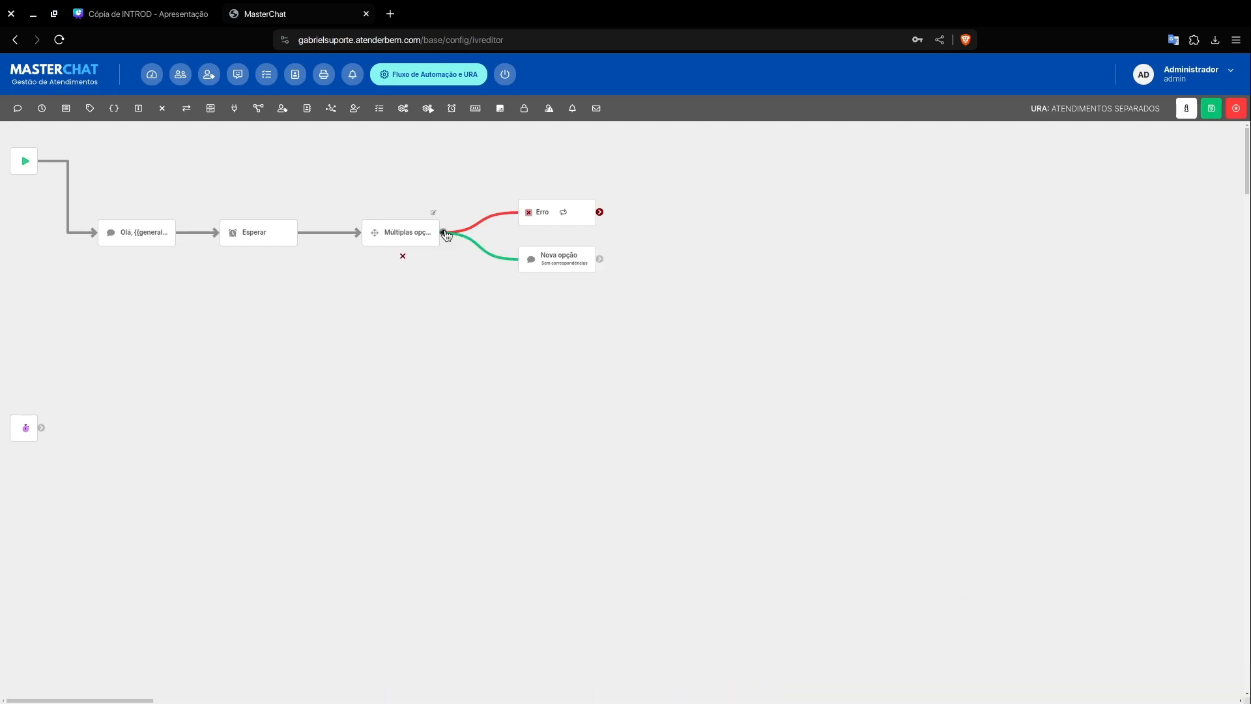
left_click(445, 233)
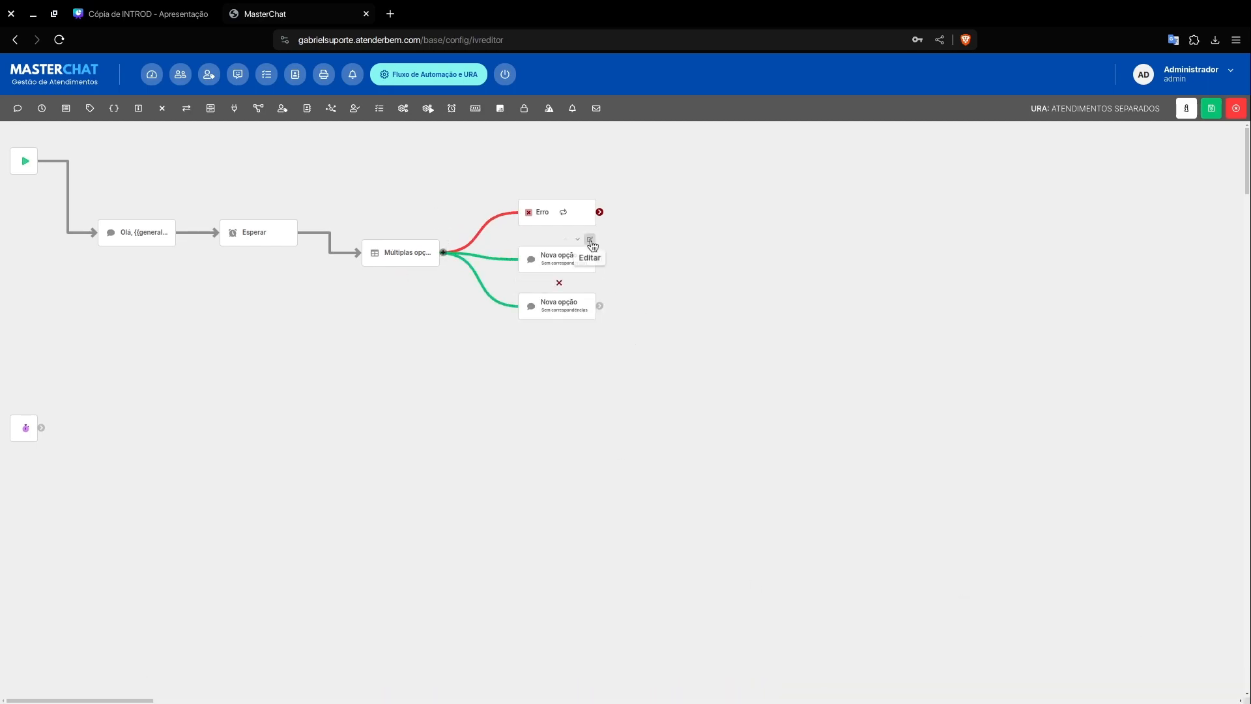
left_click(590, 240)
triple_click(490, 341)
type("Sim")
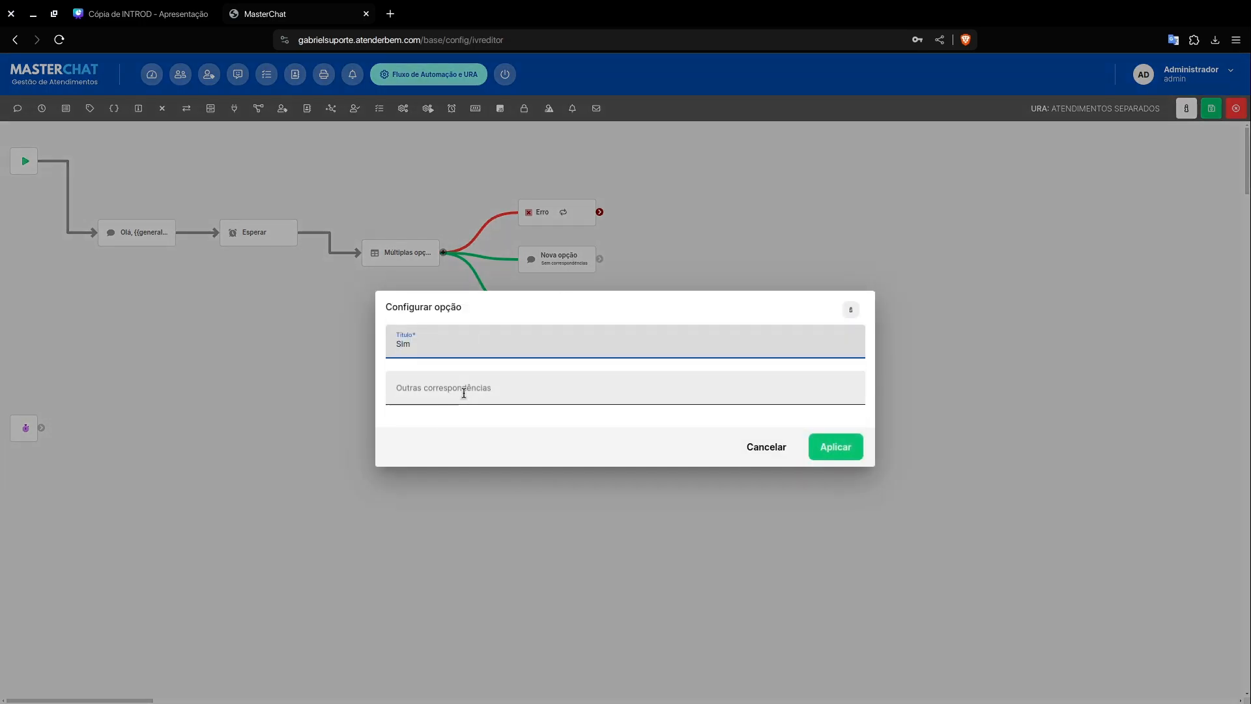
Step: Add "Sim", "S", "Ss" and "ss" as other matches for the Sim option
left_click(464, 393)
type("Sim")
key("Return")
type("S")
key("BackSpace")
type("S")
key("Return")
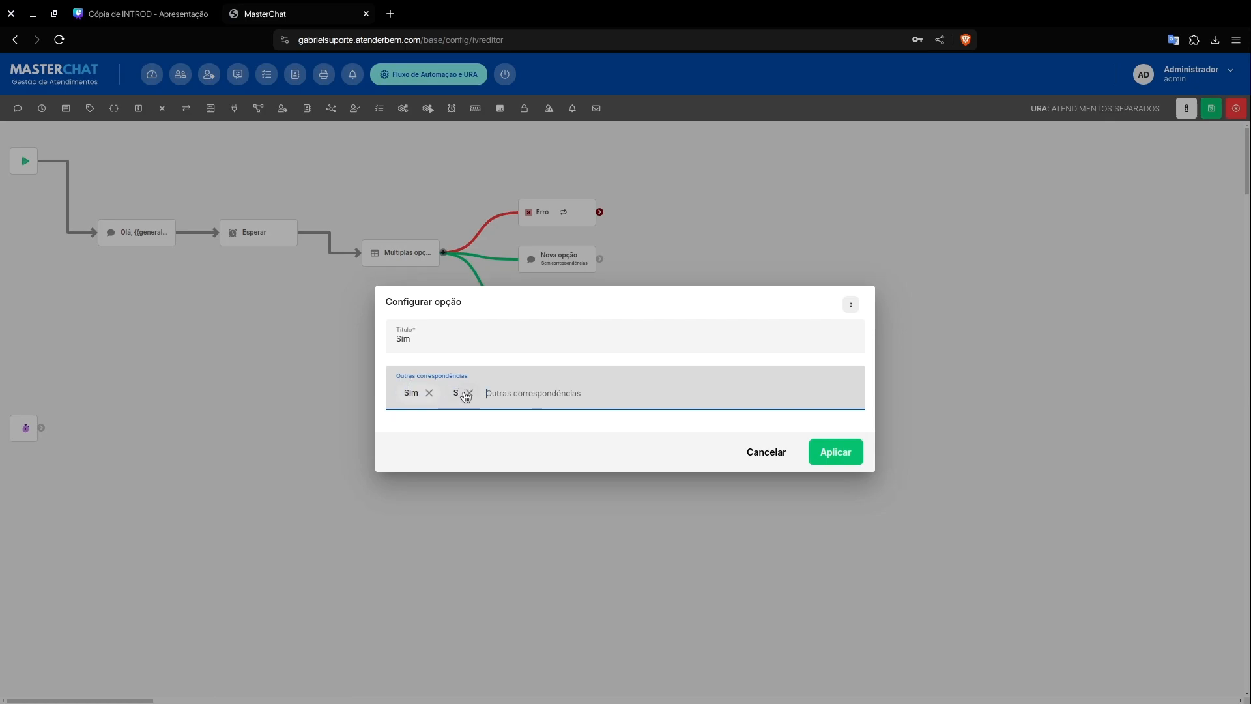
type("Ss")
key("Return")
type("ss")
key("Return")
Step: Add "Positivo" and "positivo" to the Sim option's other matches and apply the option
type("Con")
key("BackSpace")
key("BackSpace")
key("BackSpace")
type("Positivo")
key("Return")
type("positivo")
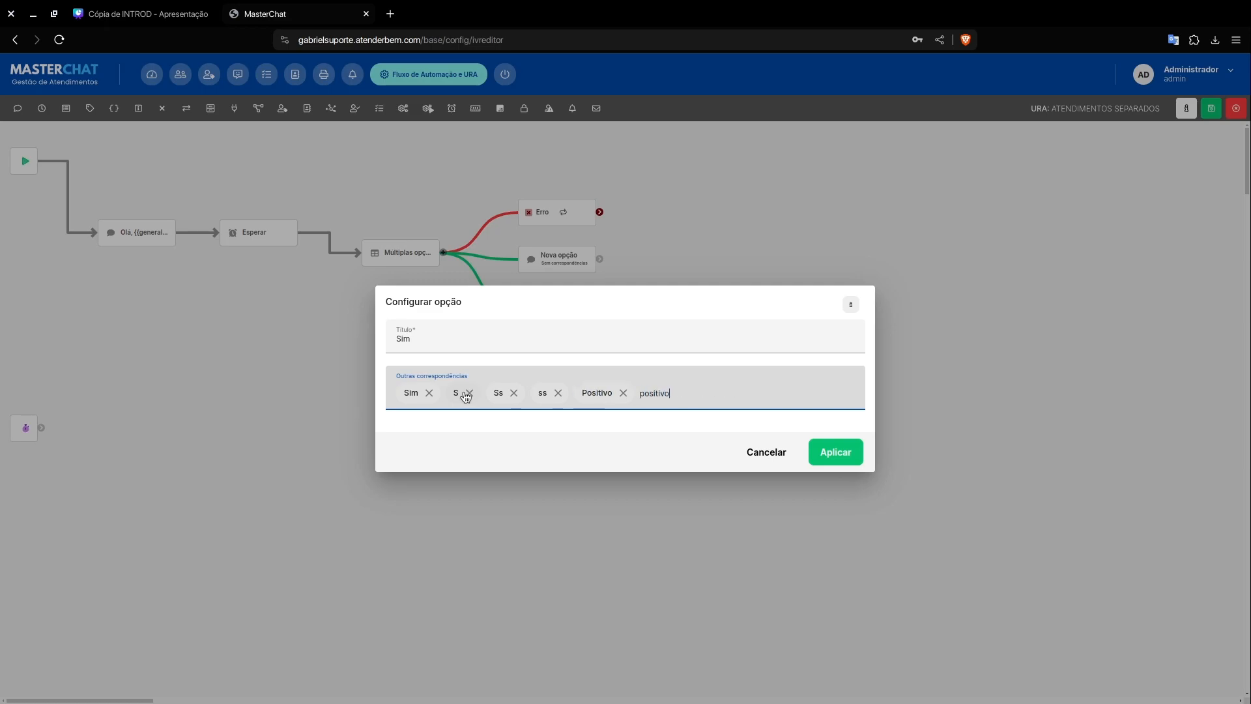
key("Return")
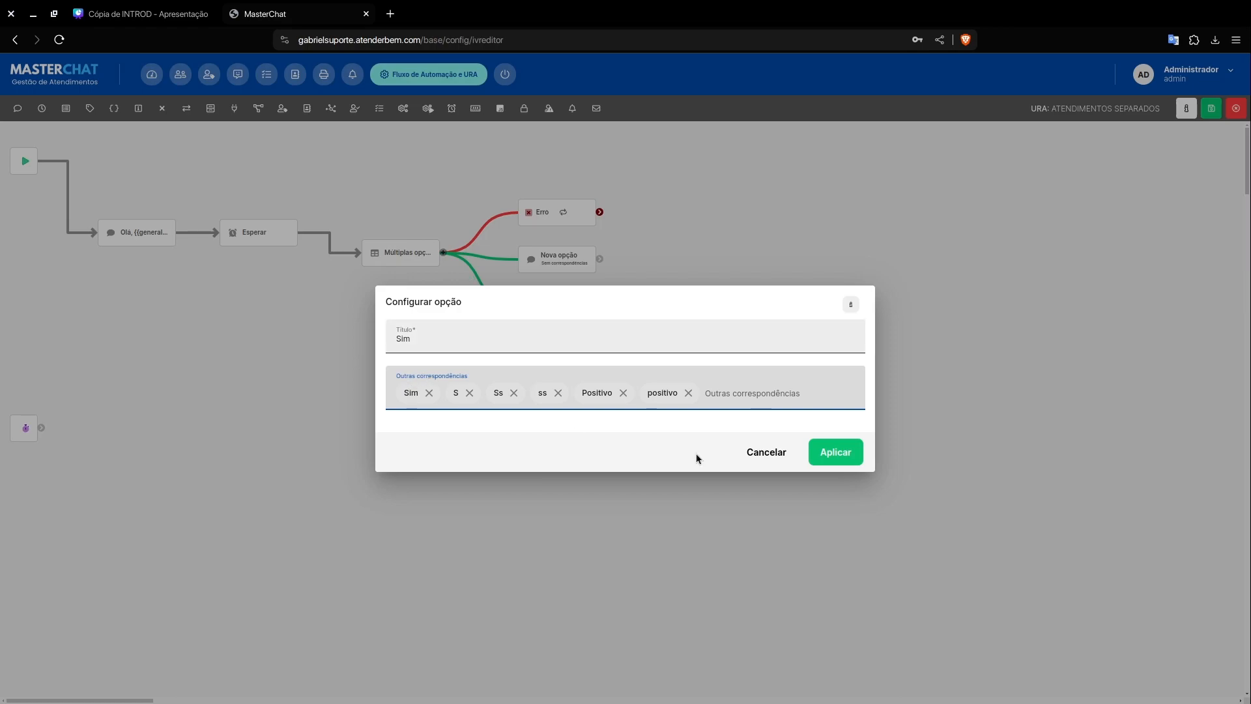
left_click(834, 450)
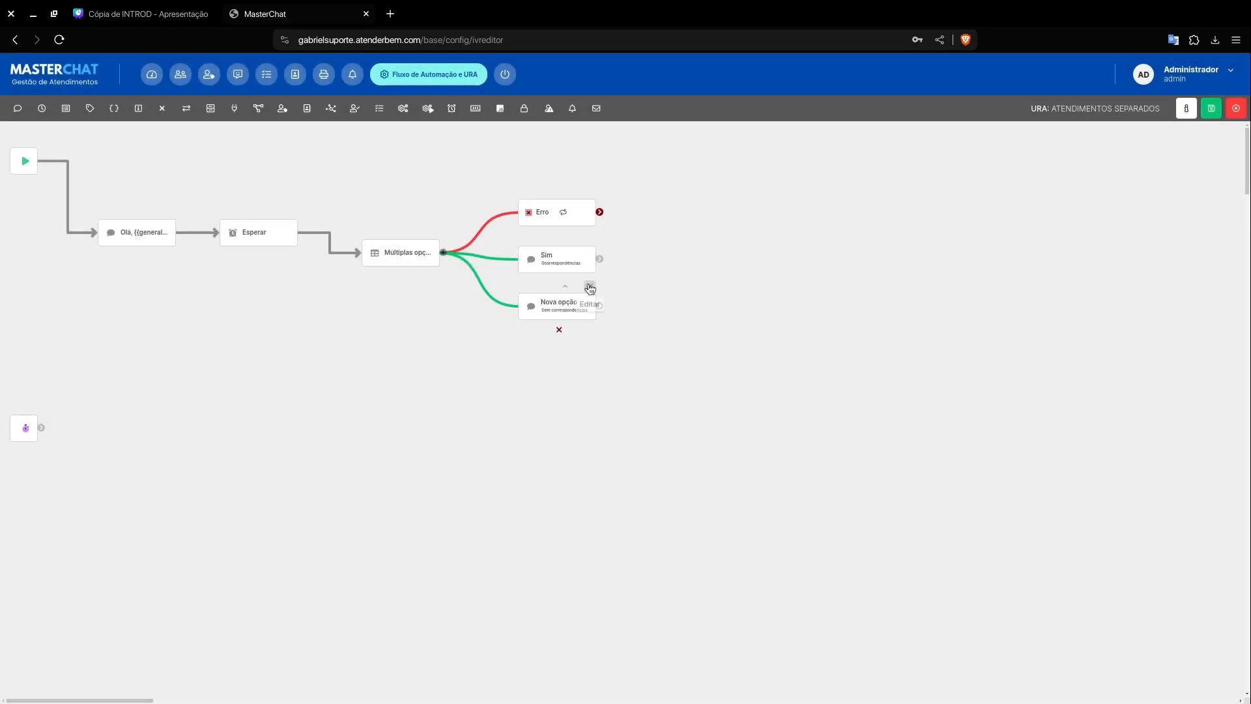
Step: Title the second new option of the Múltiplas opções element "Não"
left_click(590, 289)
triple_click(468, 343)
type("não")
key("BackSpace")
key("BackSpace")
key("BackSpace")
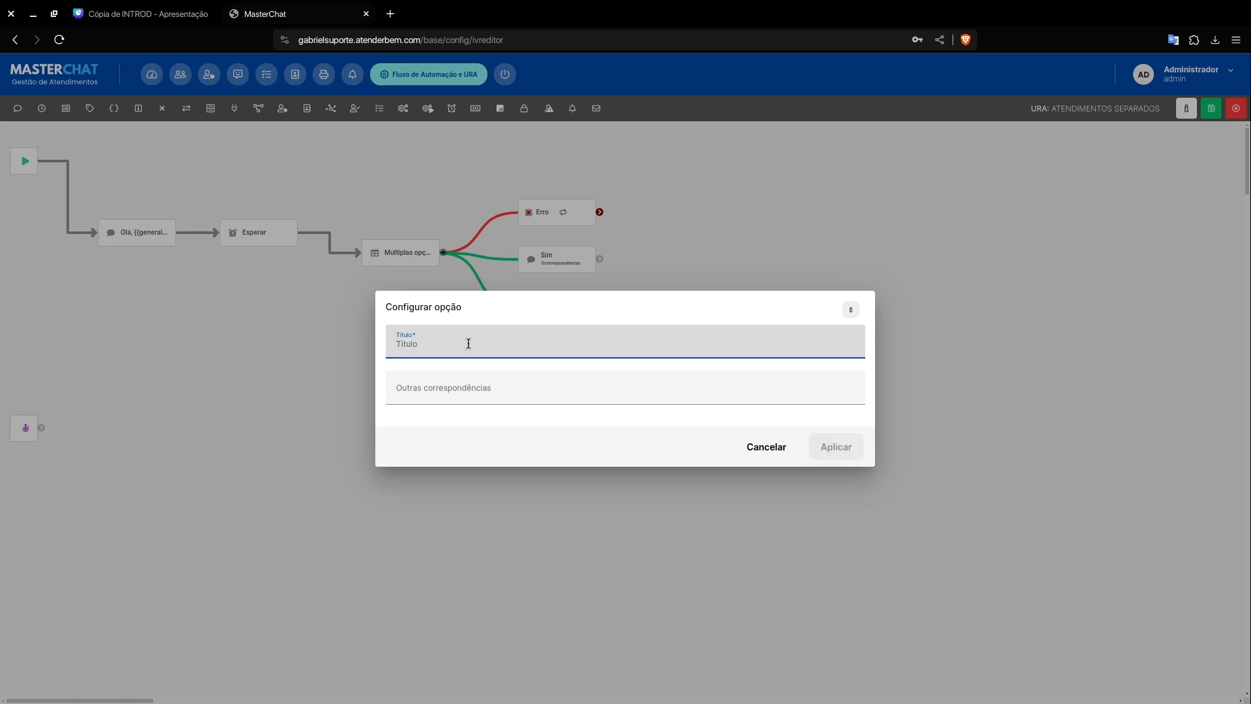
type("Não")
key("Tab")
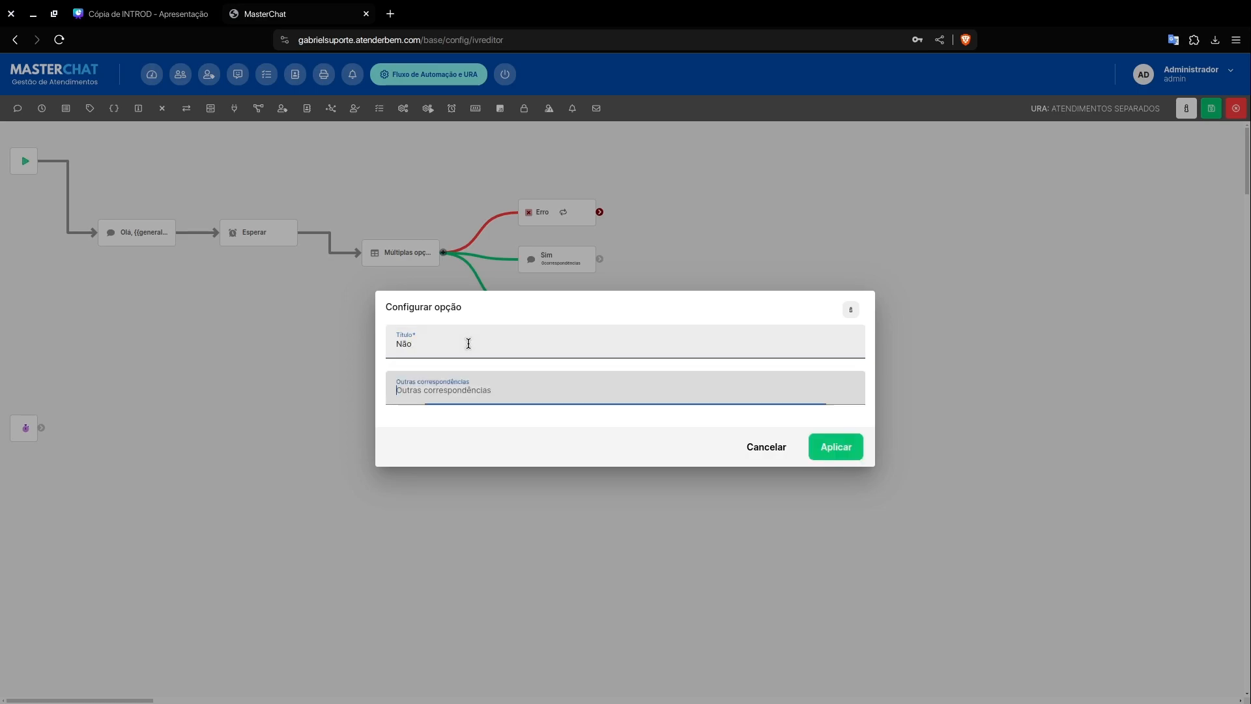
type("Não")
Step: Add "Não", "N", "Nn" and "nn" as other matches for the Não option
key("Return")
type("N")
key("Return")
type("Nn")
key("Return")
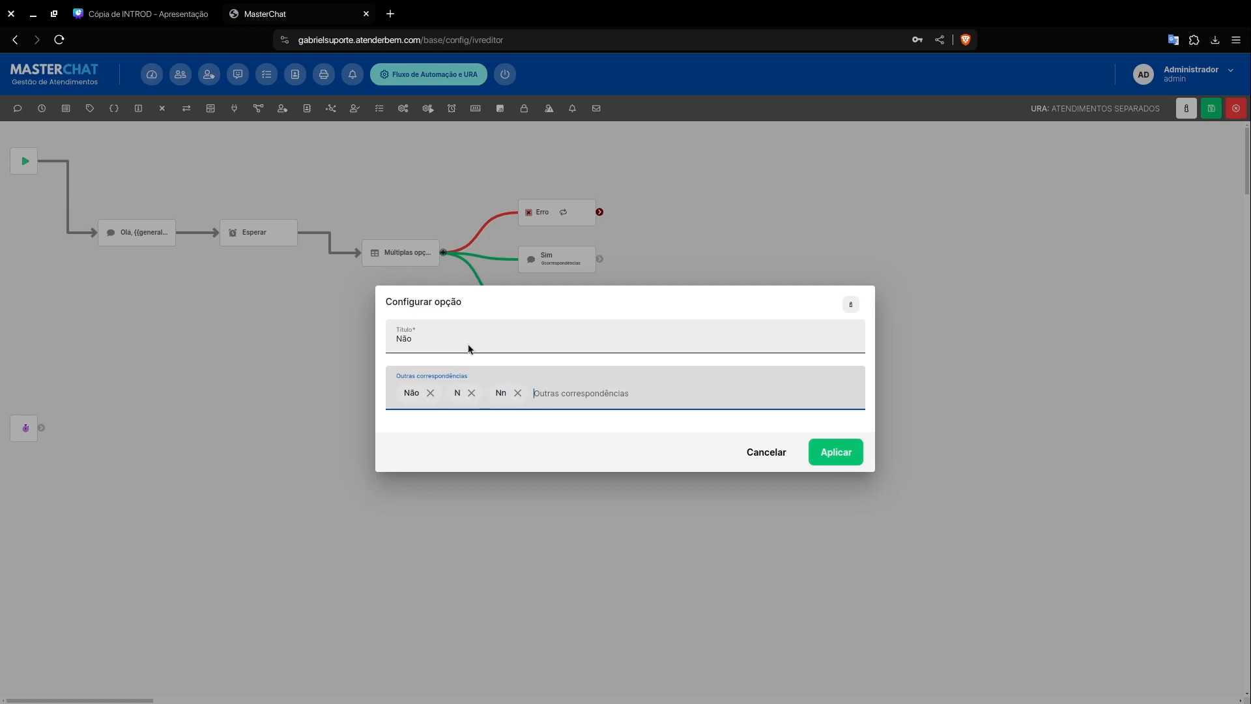
type("nn")
key("Return")
Step: Add "Negativo" and "negativo" to the Não option's other matches and apply the option
type("Negativo")
key("Return")
type("negativo")
key("Return")
left_click(837, 452)
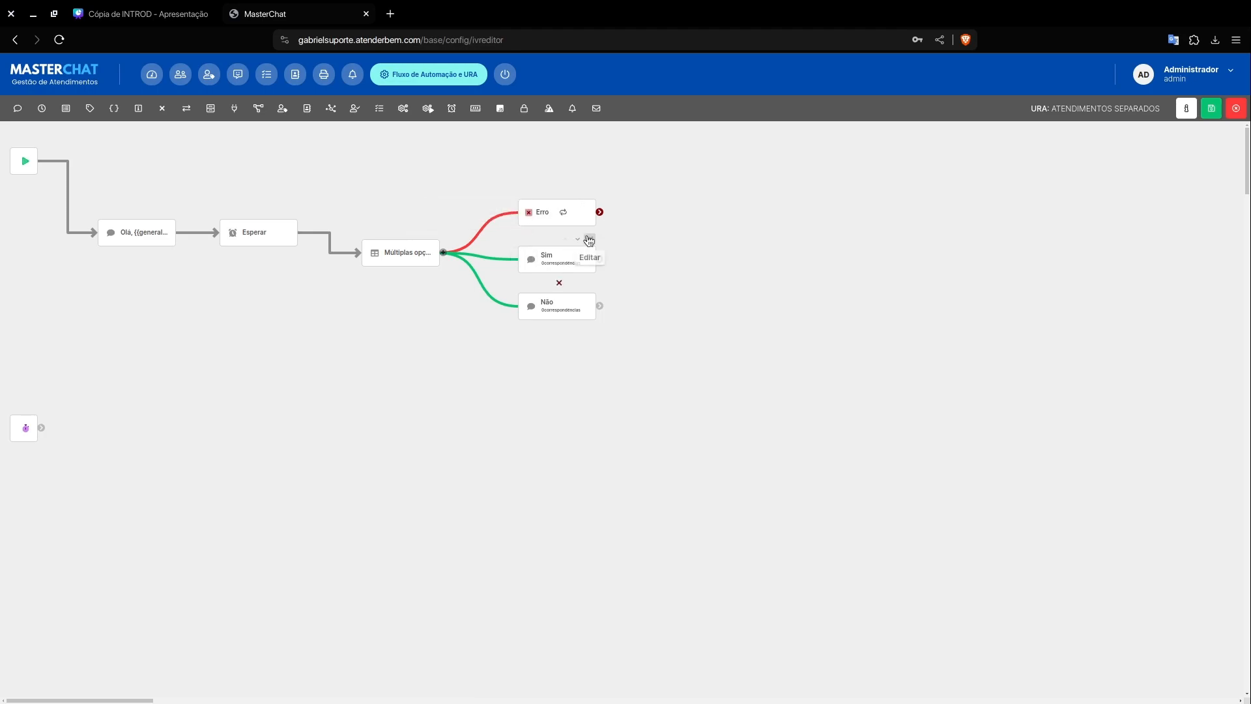
Step: Review the Sim option's title and other matches, leaving the dialog without applying changes
left_click(588, 241)
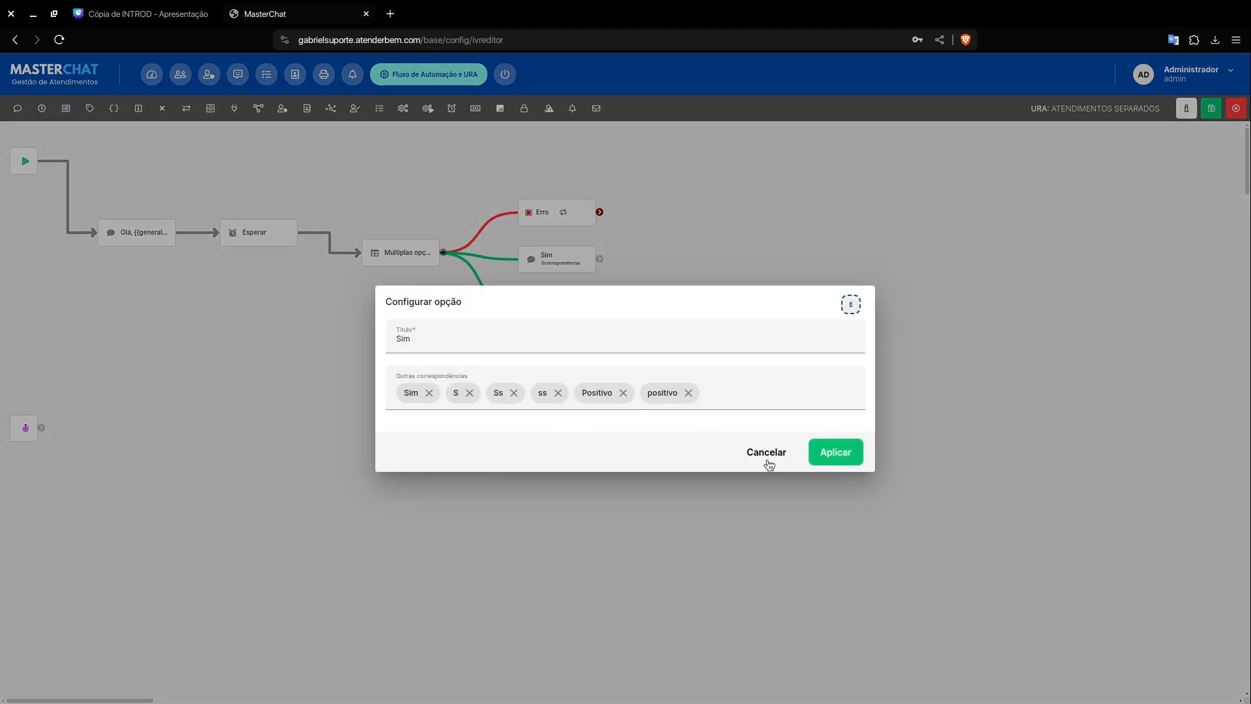
left_click(766, 459)
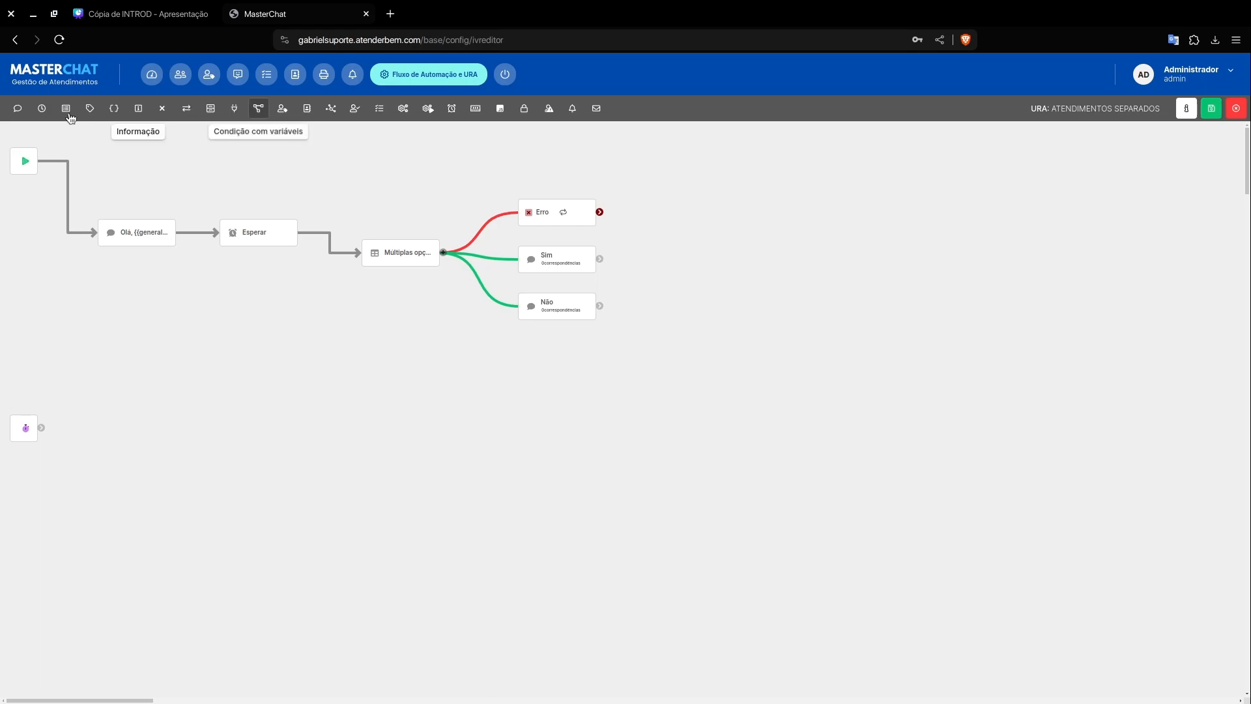
Step: Add a Transferir element, connect the Erro branch to it, and check its transfer settings without changing them
left_click_drag(194, 116, 663, 213)
left_click(726, 193)
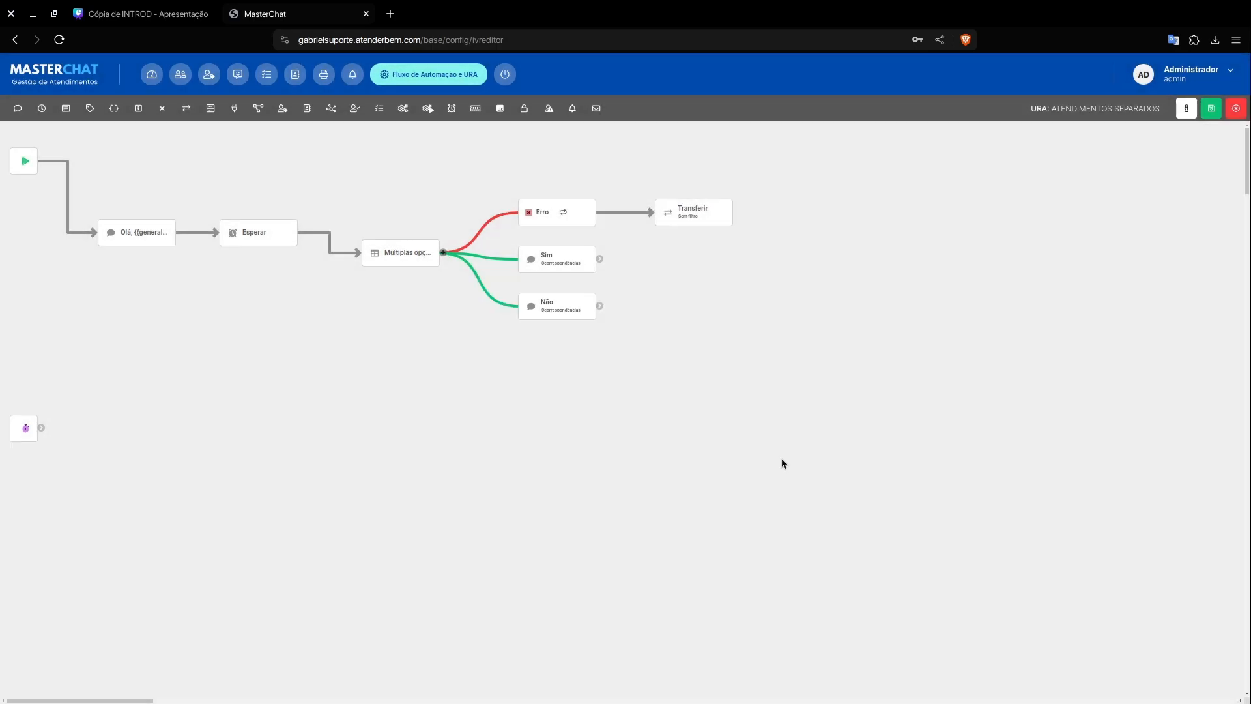
left_click(766, 459)
Step: Enable a retry on the Erro branch with the message "Responda apenas com sim ou não" and a maximum of 3 retries
left_click(563, 211)
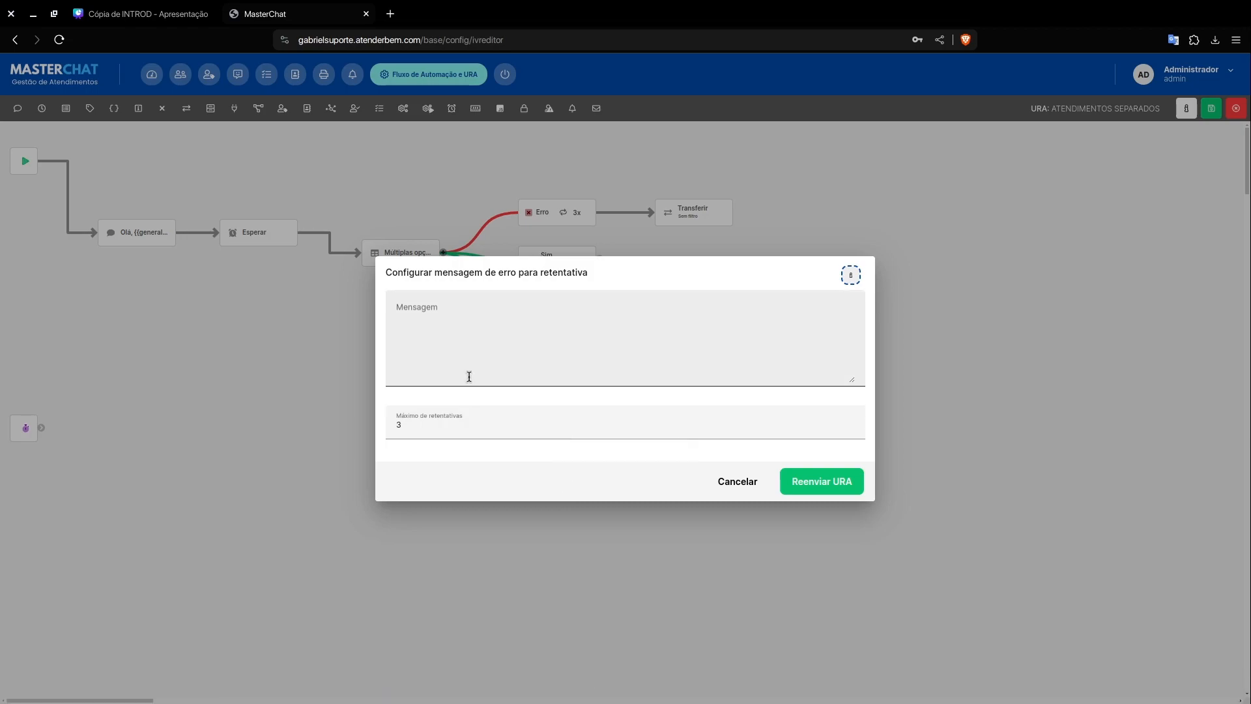
left_click(597, 346)
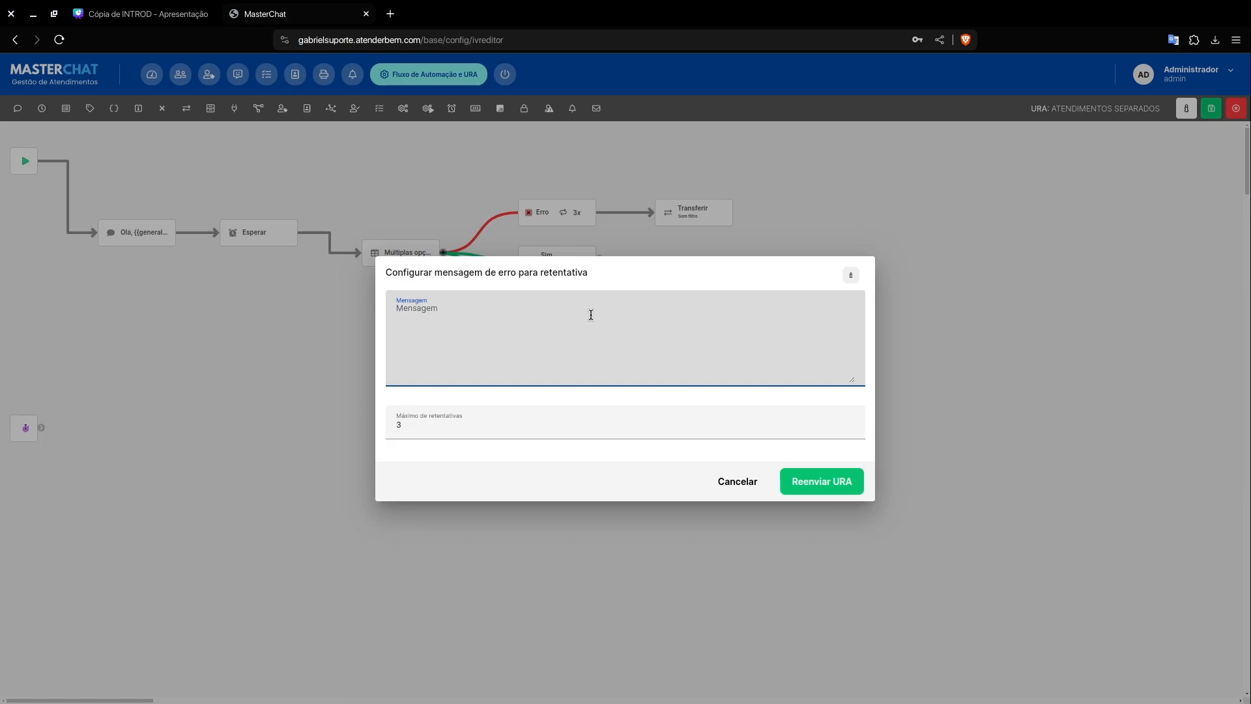
type("Responda apenas com sim ou não")
left_click(808, 489)
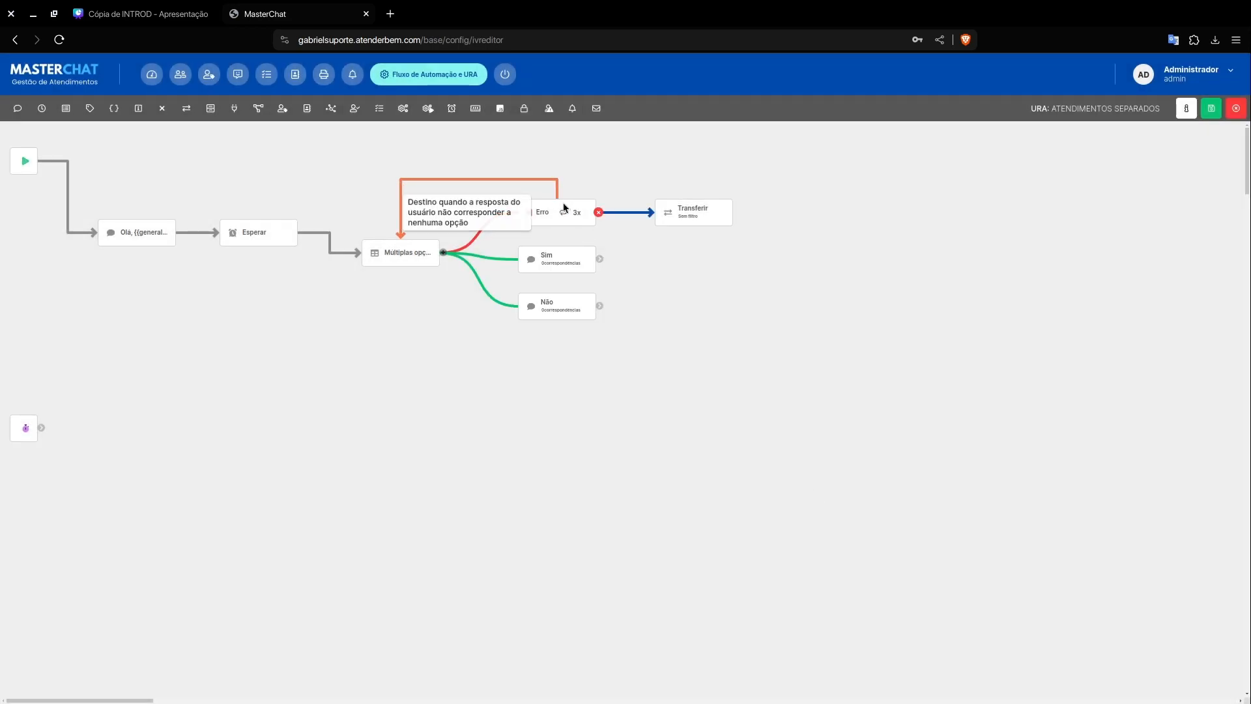
Step: Turn off the retry on the Erro branch and check its retry message settings, cancelling the dialog each time
left_click(567, 213)
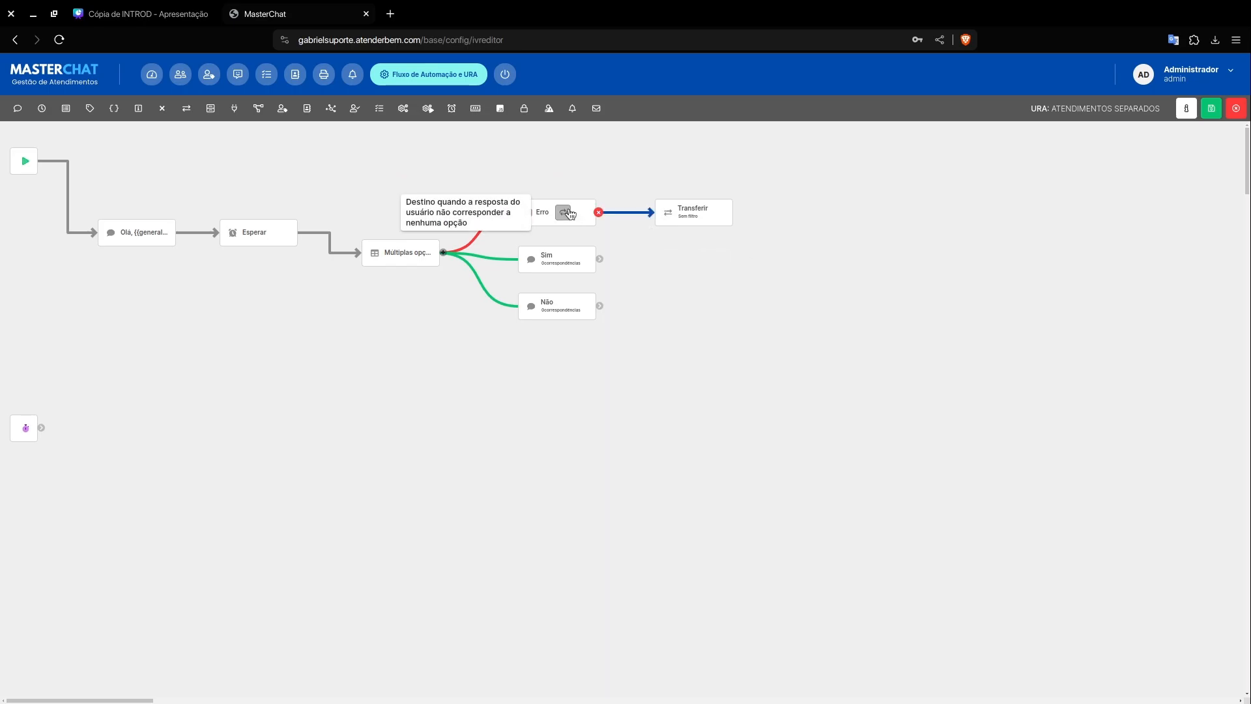
left_click(567, 213)
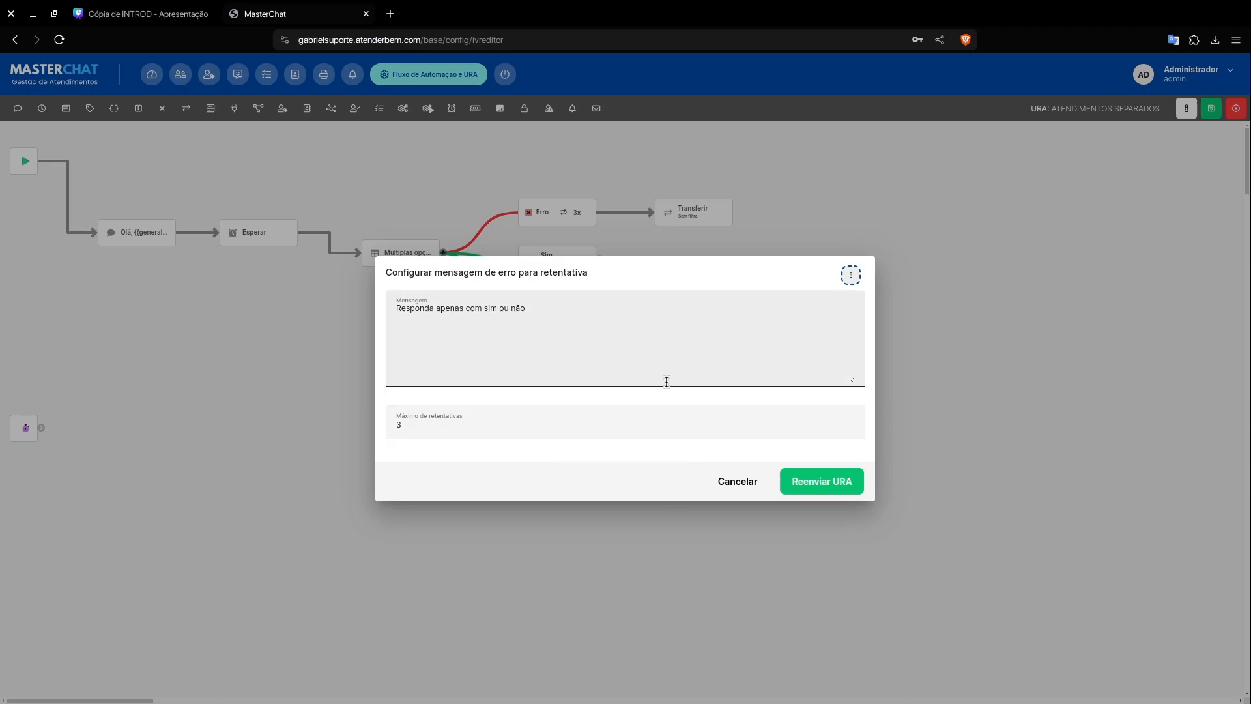
left_click(749, 485)
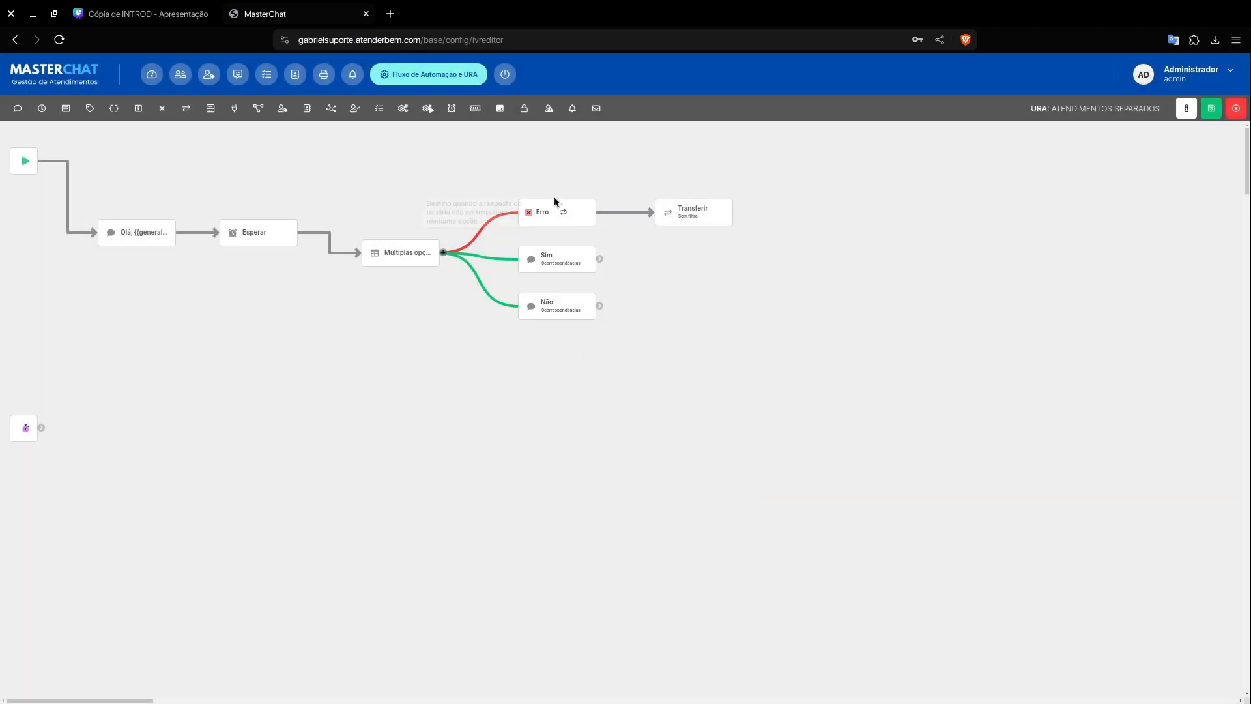
left_click(564, 213)
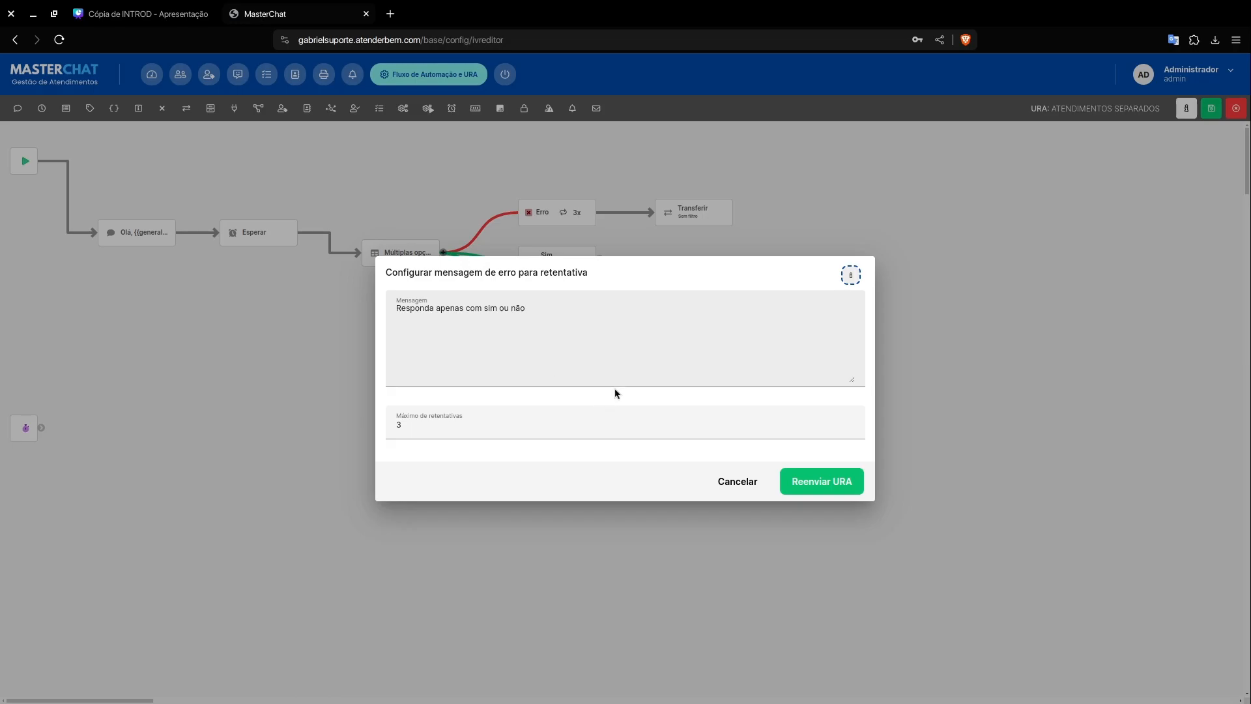
left_click(745, 495)
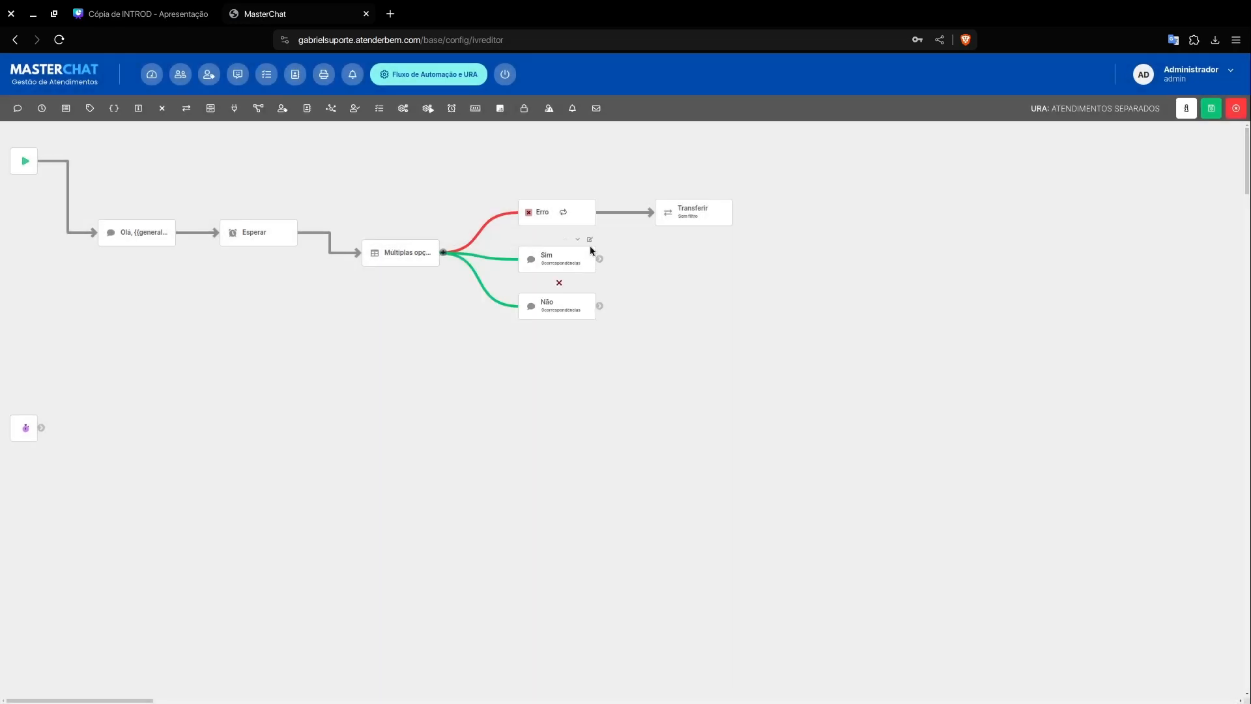
Step: Review the titles and other matches of the Sim and Não options, leaving both dialogs without applying changes
left_click(590, 255)
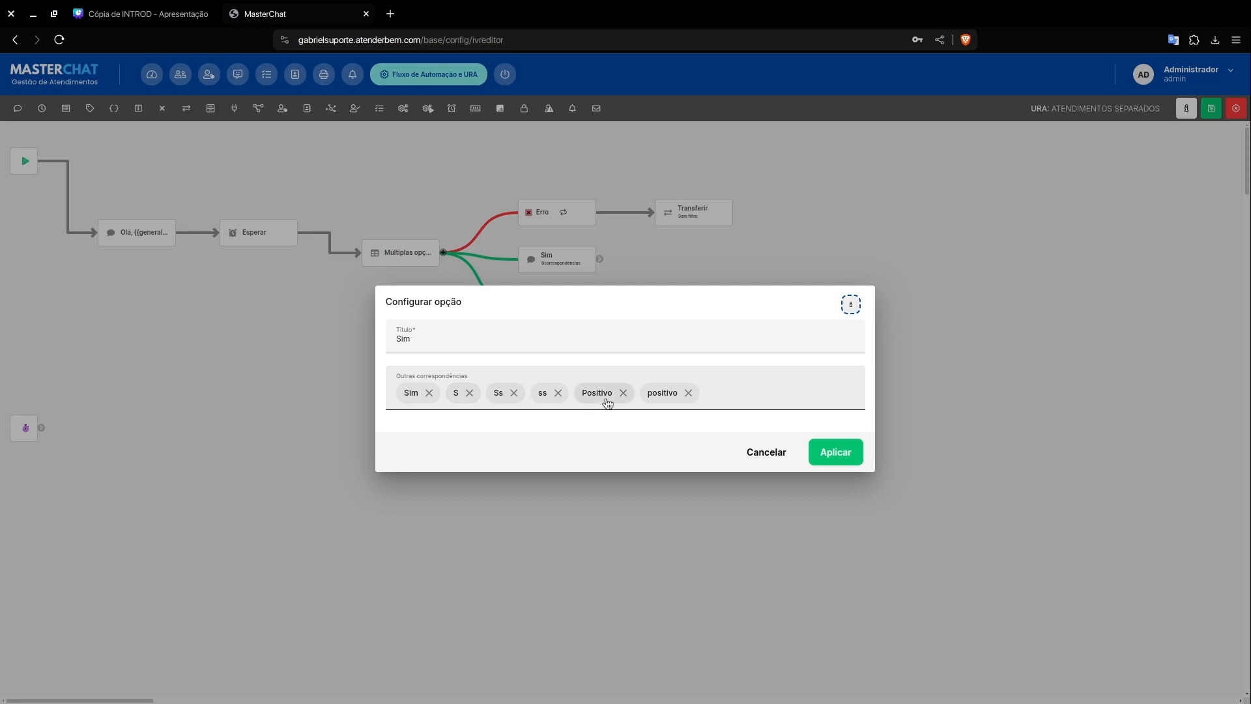
left_click(762, 465)
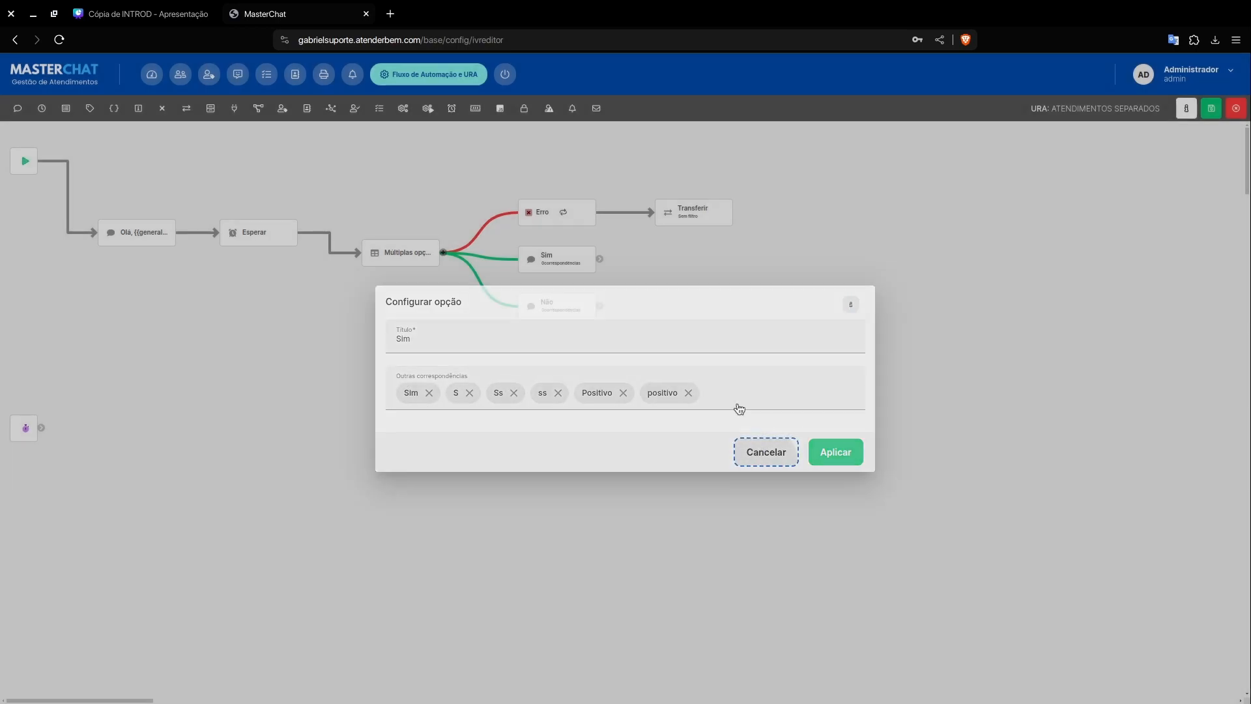
left_click(559, 303)
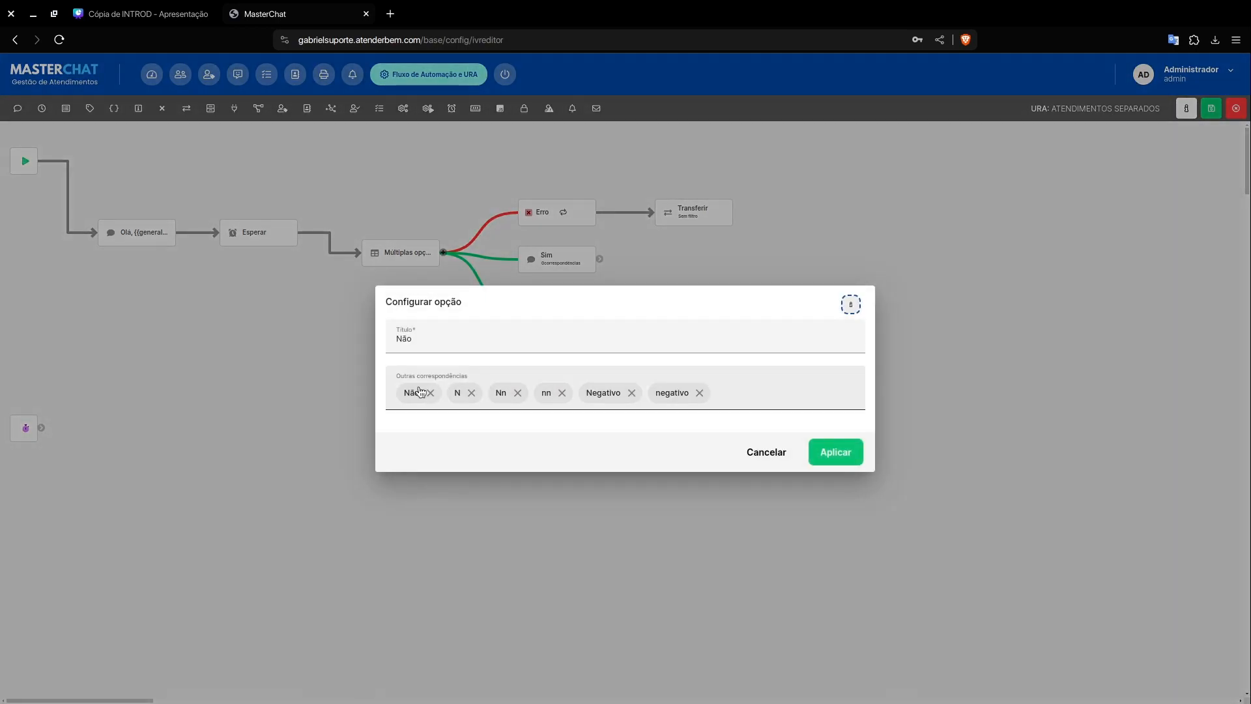
left_click(756, 460)
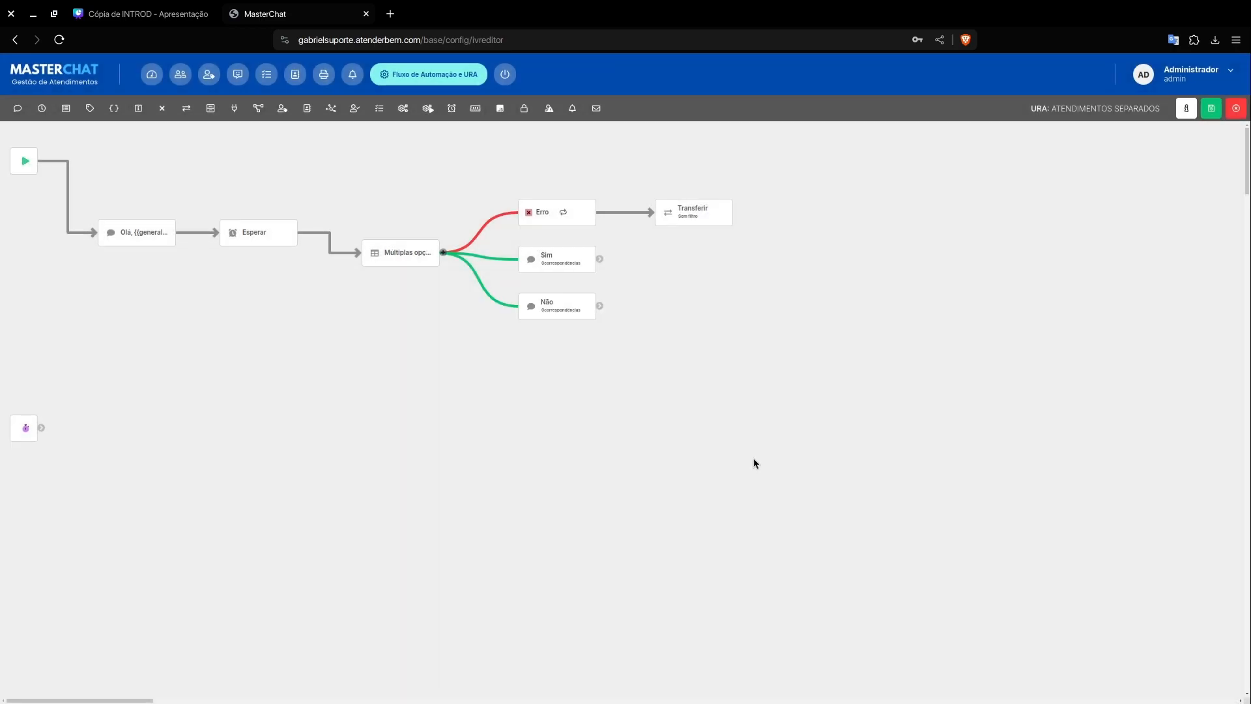
Step: Examine the Transferir element's transfer settings and the first Erro branch's retry message settings without applying changes
mouse_move(564, 212)
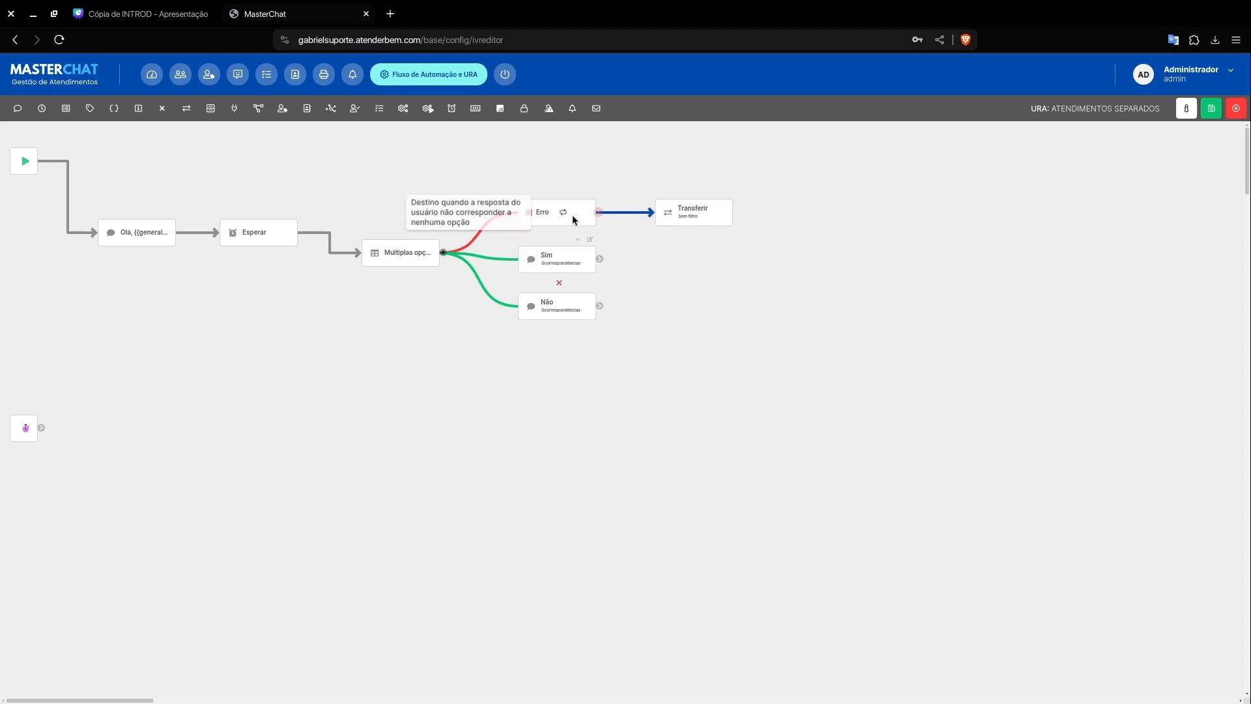
mouse_move(610, 215)
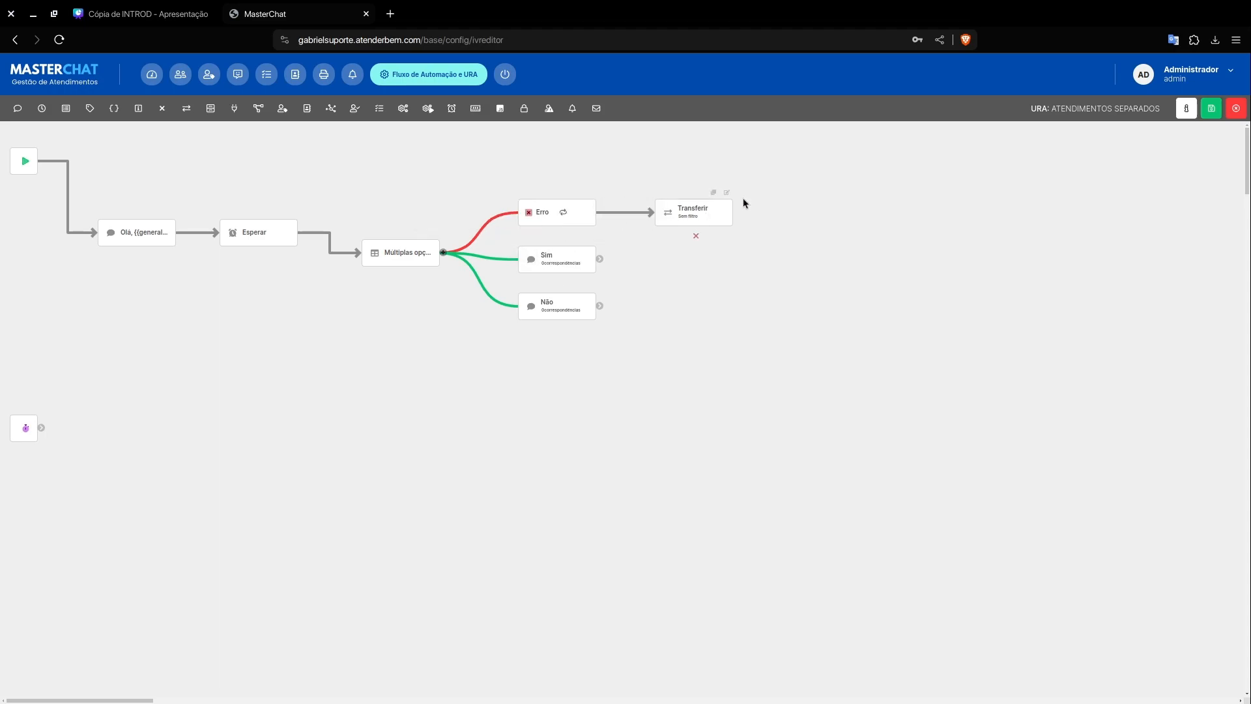
left_click(729, 196)
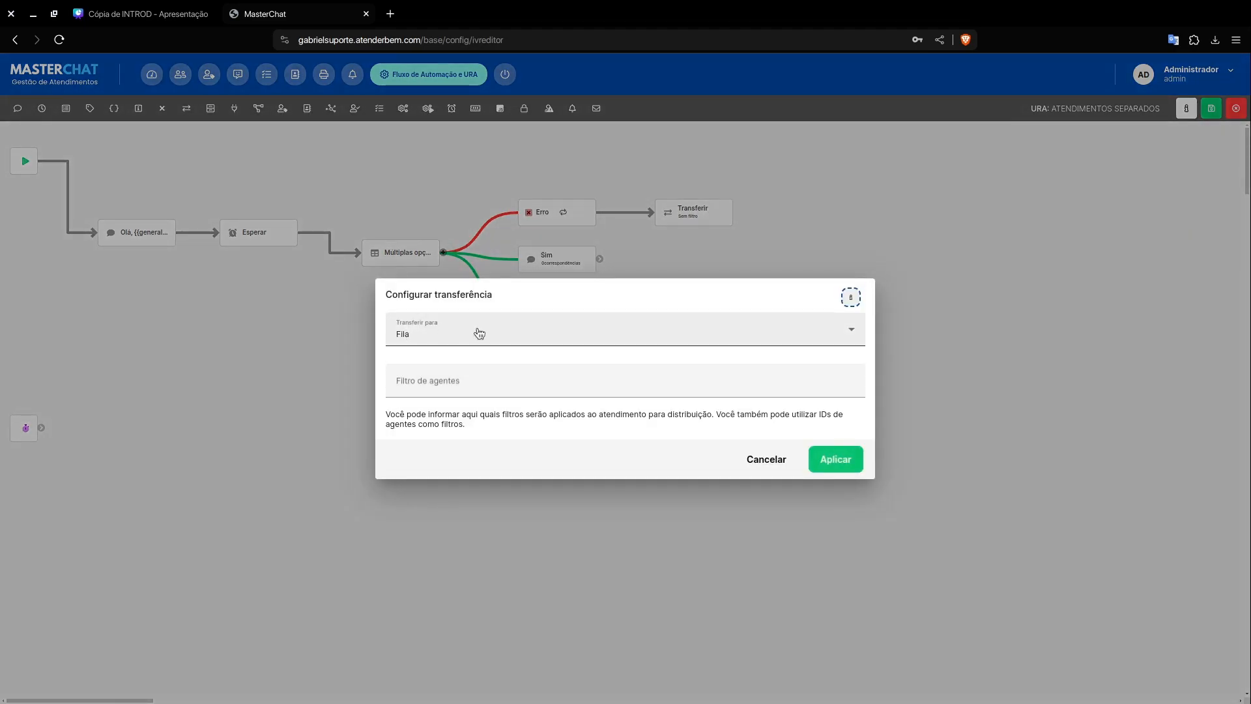
left_click(766, 459)
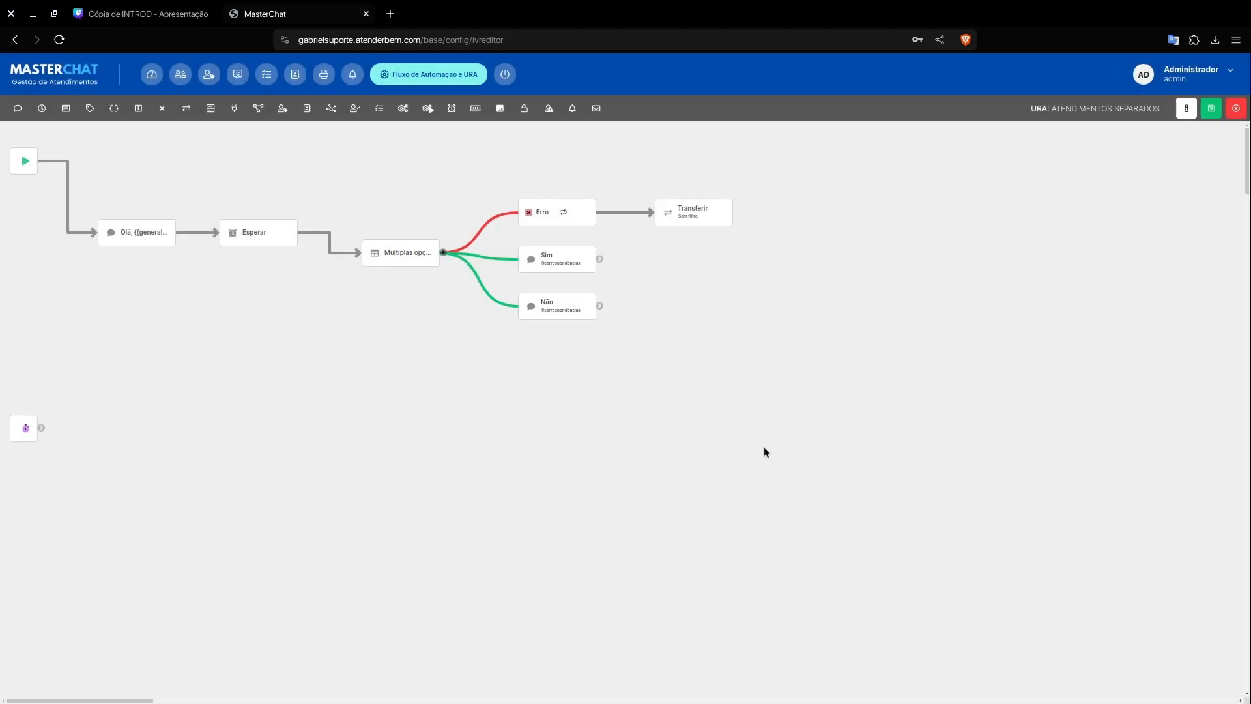
left_click(563, 214)
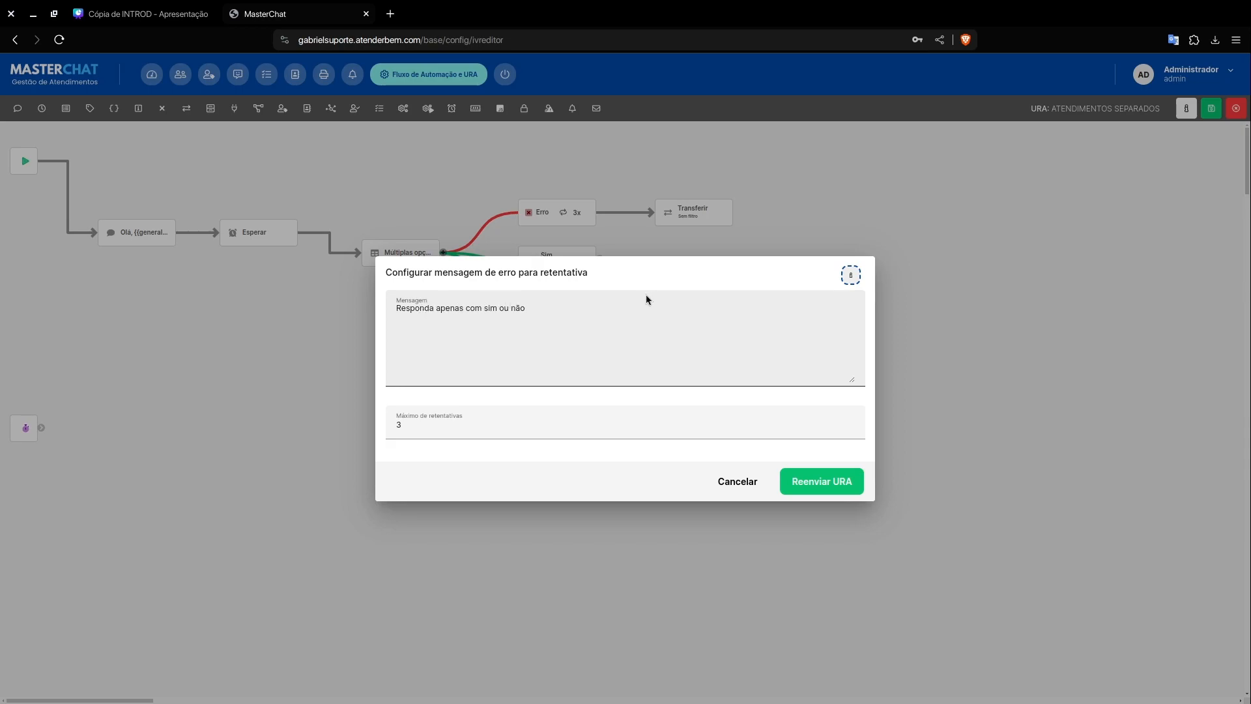
left_click(722, 482)
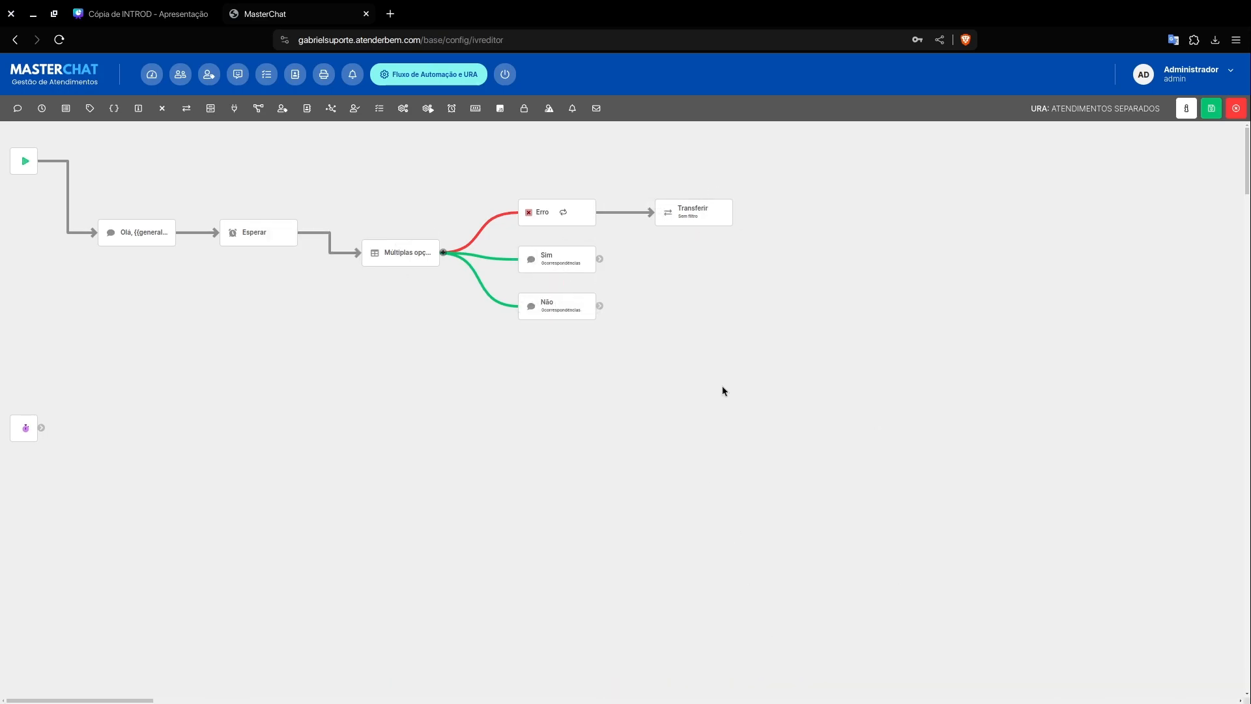
left_click(848, 691)
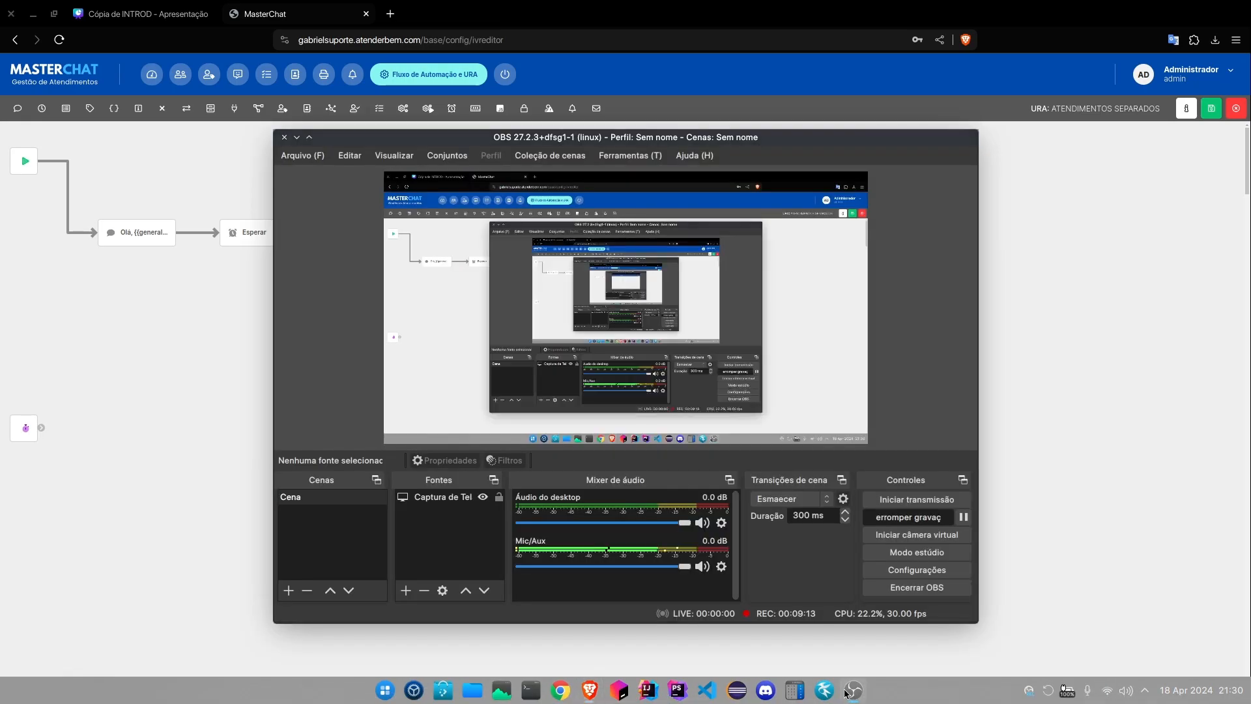
left_click(848, 694)
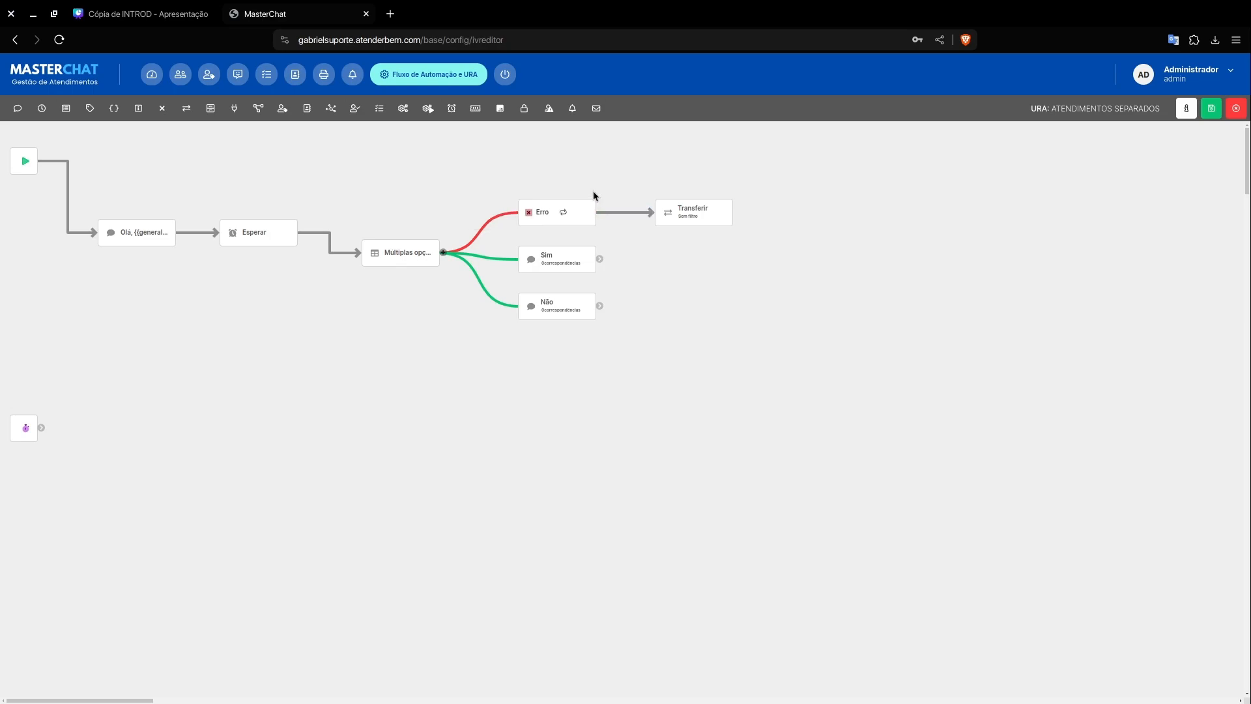
mouse_move(703, 201)
mouse_move(599, 270)
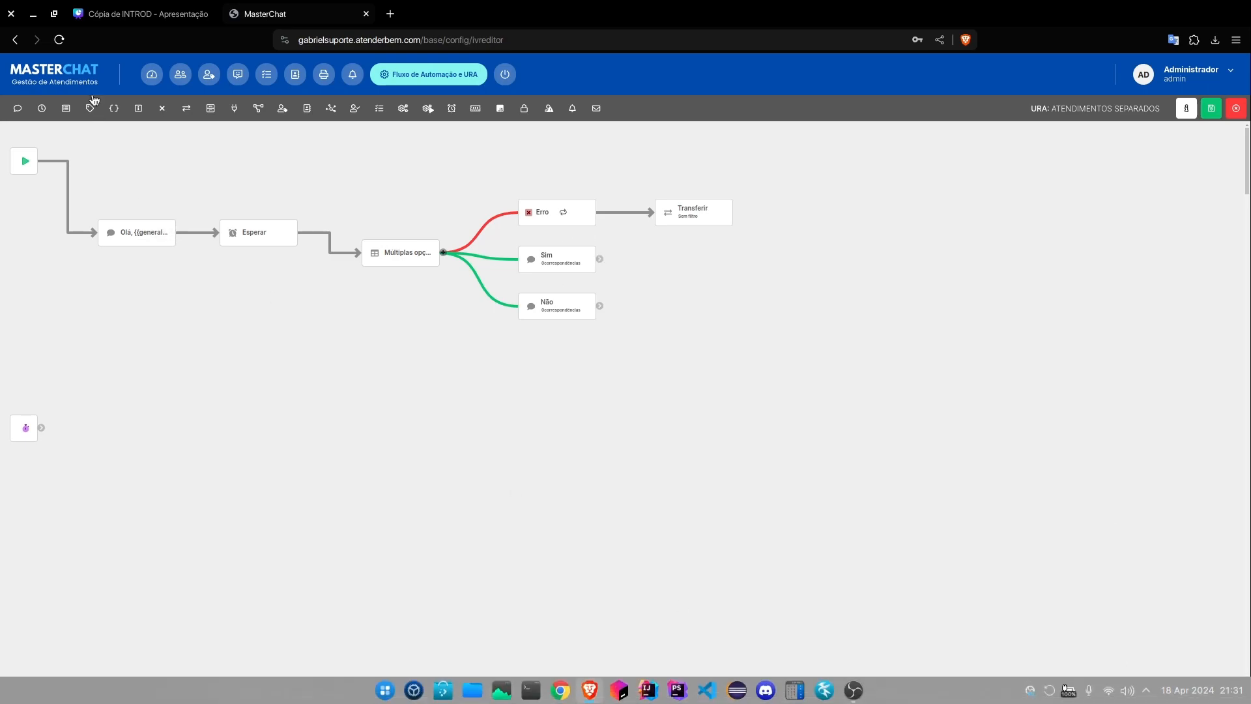
Step: Add a Múltiplas opções element connected to the Sim option and begin its text with "Seja bem vindo de volta"
left_click(66, 109)
left_click_drag(112, 254, 663, 259)
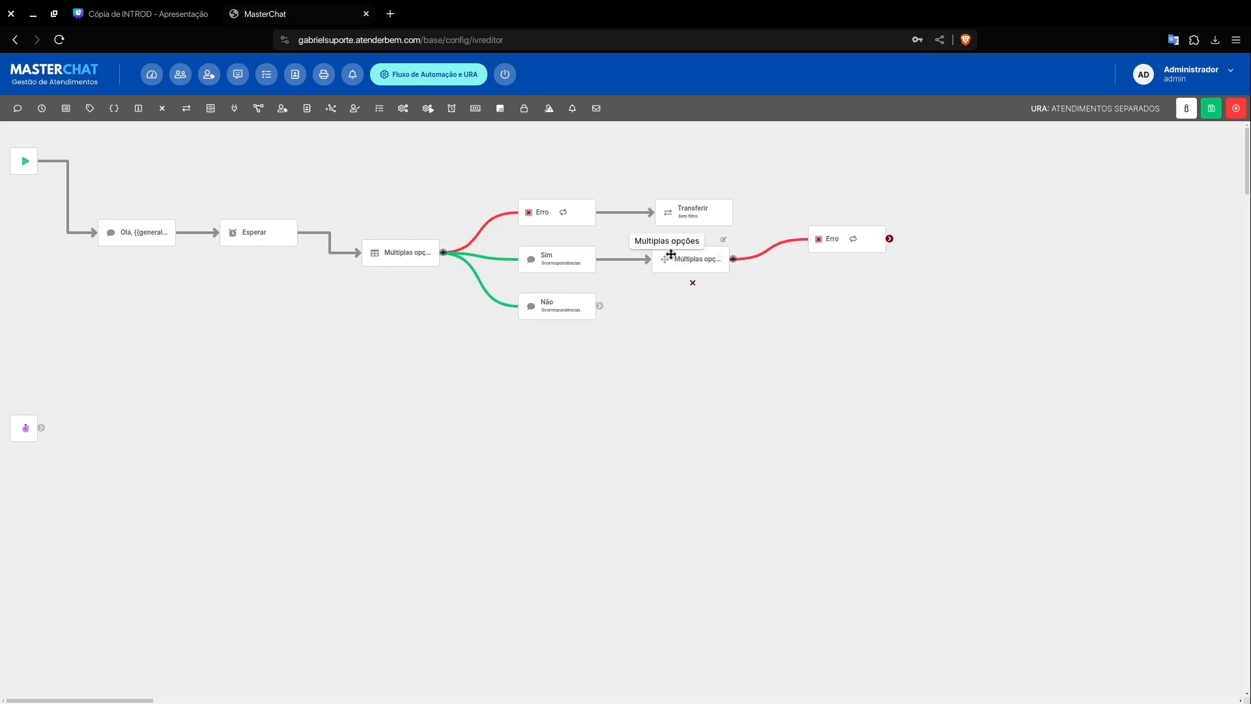
left_click(723, 239)
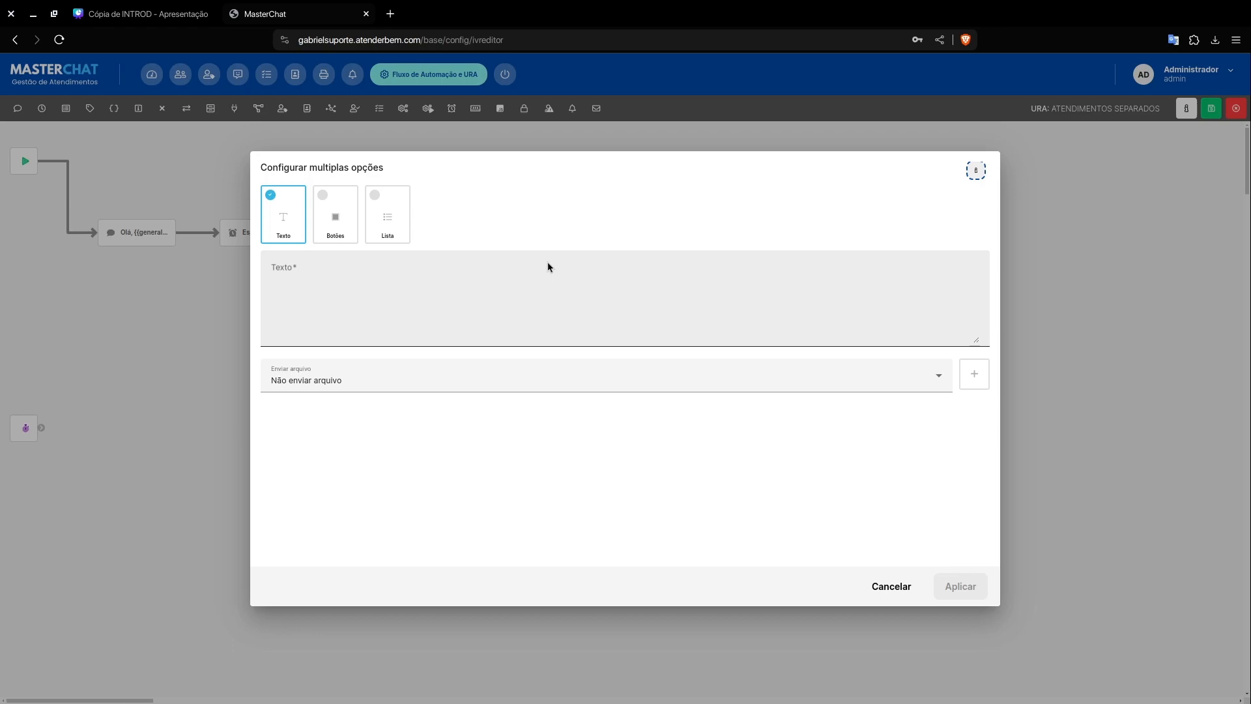
left_click(559, 287)
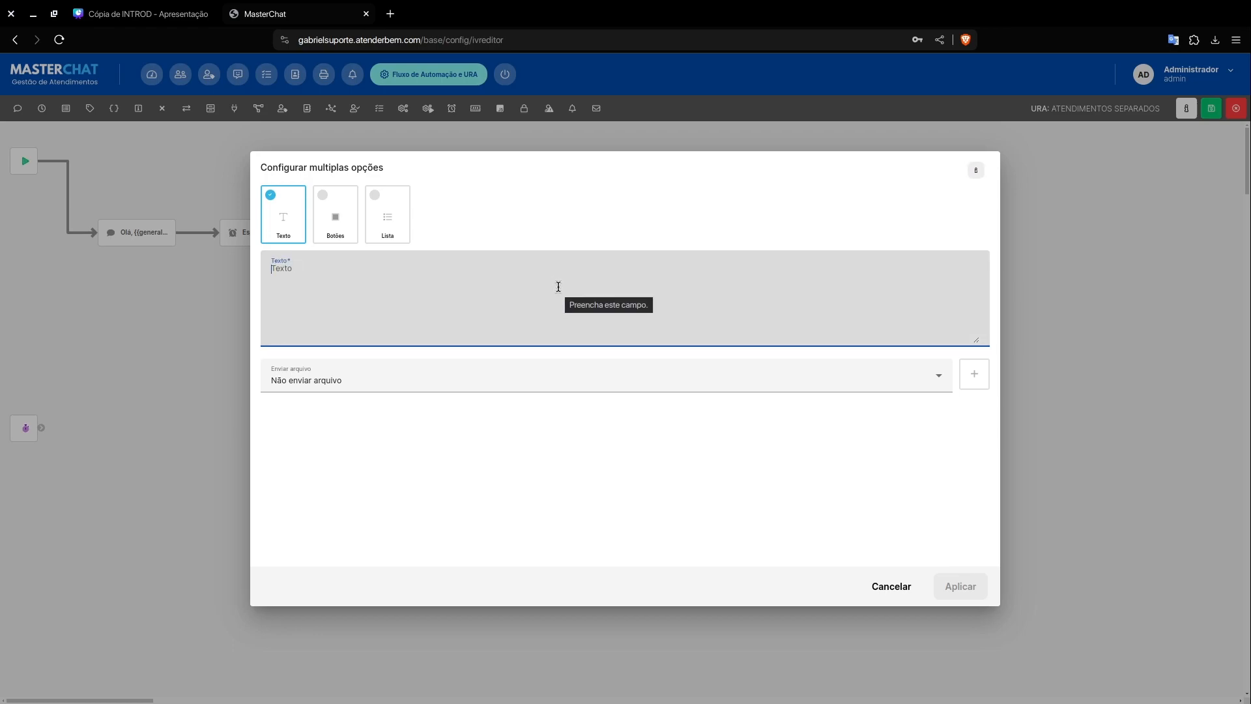
type("Seja")
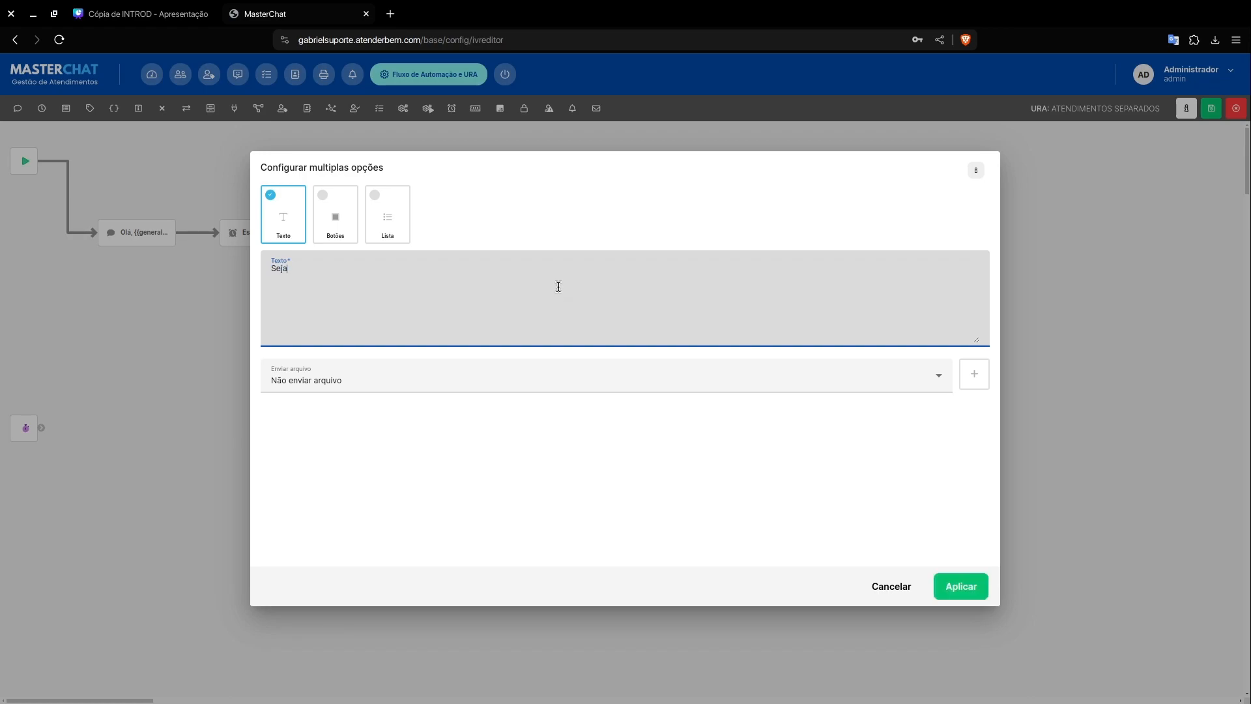
type(" bem vindo de votlta")
Step: Copy the contact_name variable from the contact variables and append it to the greeting text as ", {{contact_name}}"
left_click(976, 170)
left_click(868, 129)
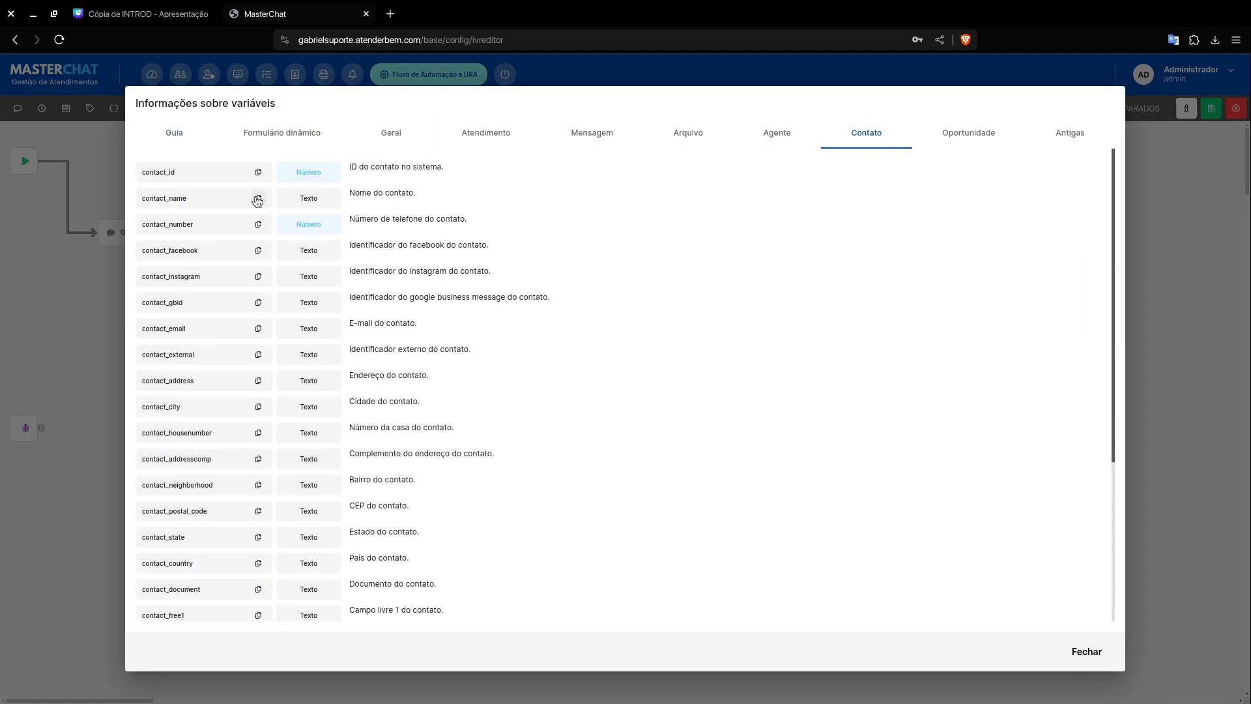
left_click(258, 199)
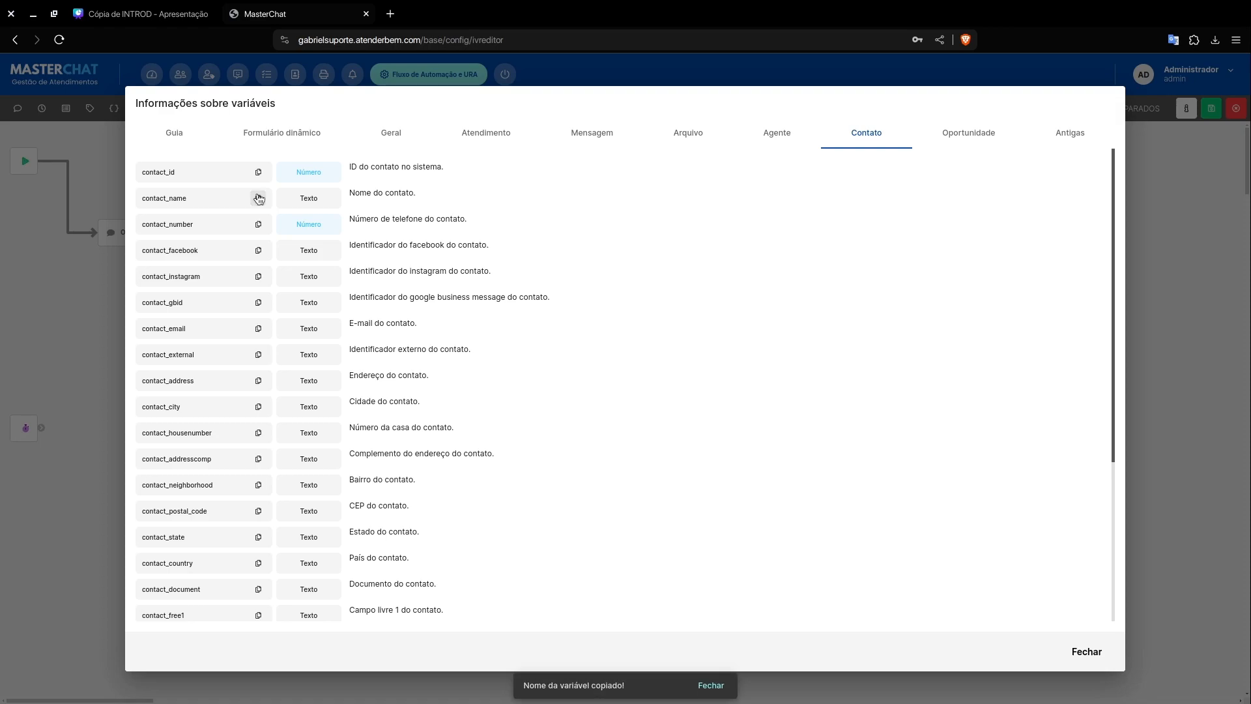
left_click(1102, 655)
left_click(392, 279)
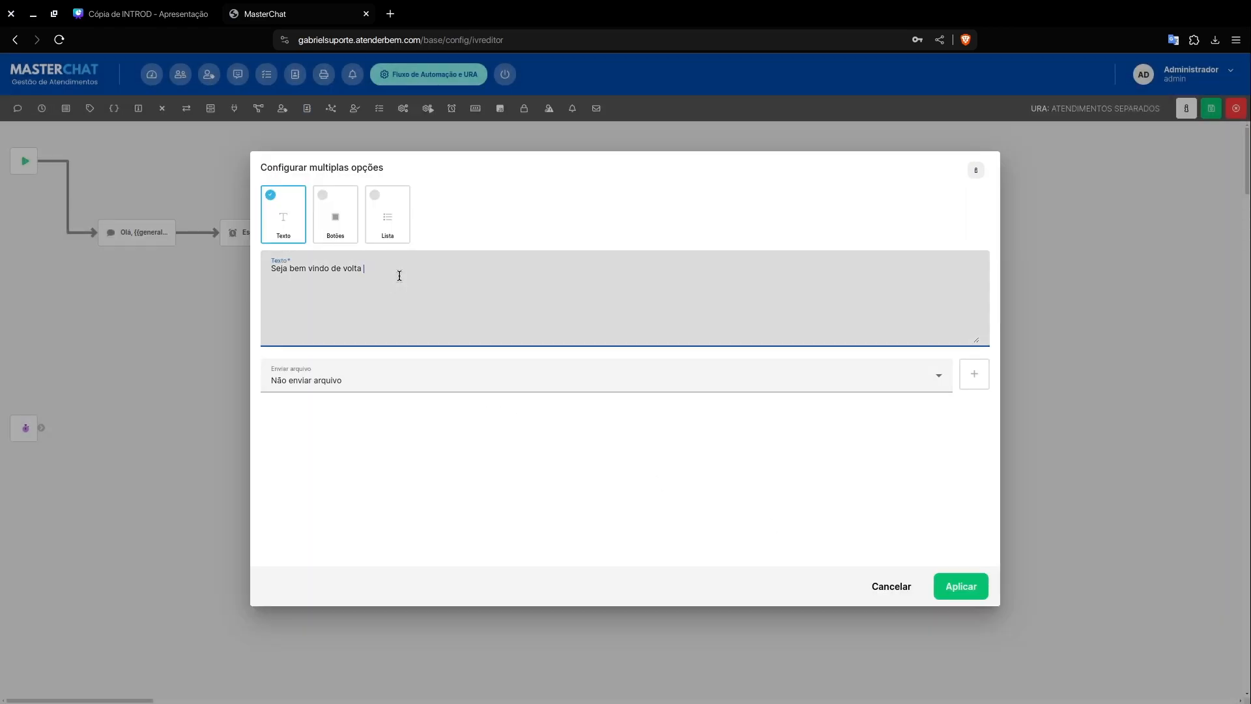
type(", {{")
key("ctrl+v")
type("}}")
type(", em c")
type("om qual")
type(" setor")
type(" você")
type(" des")
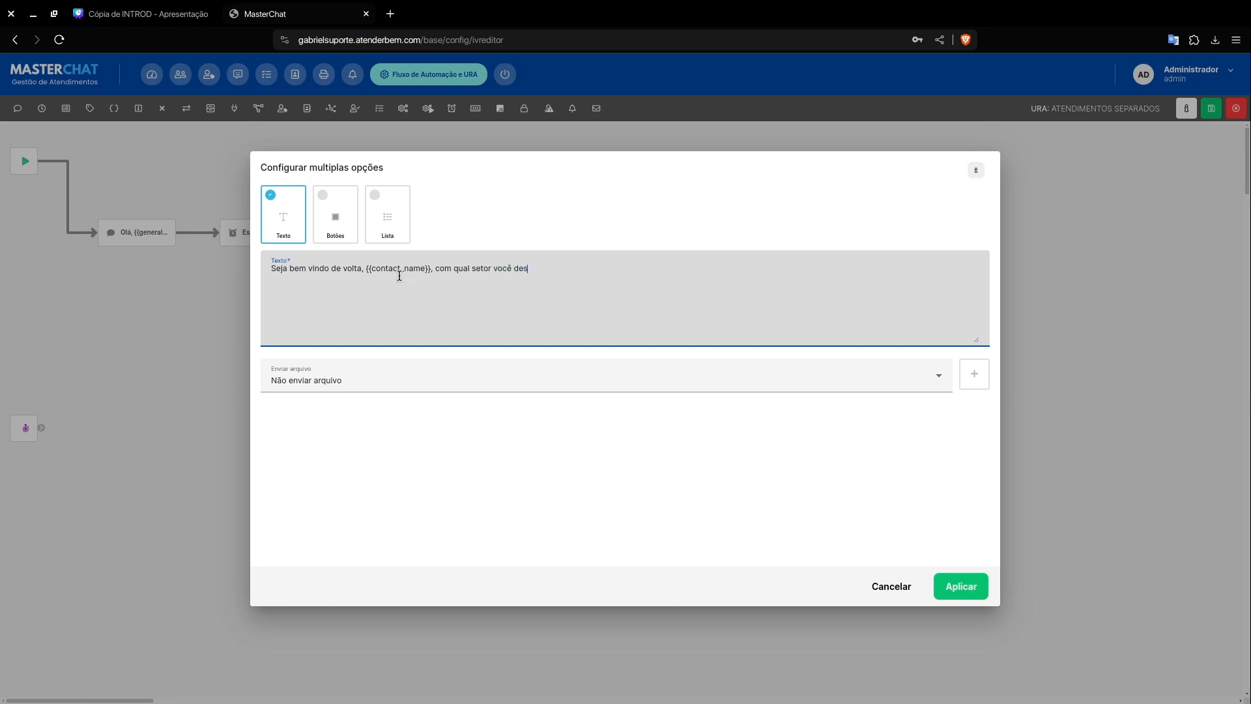
type("eja falar?")
type("1 - Jurídico")
Step: Add the menu line "1 - Jurídico - Dúvidas sobre o seu caso, agendar reunião com advogado, etc" below the greeting
type("- Dúvidas sobre o ")
type("seu caso,")
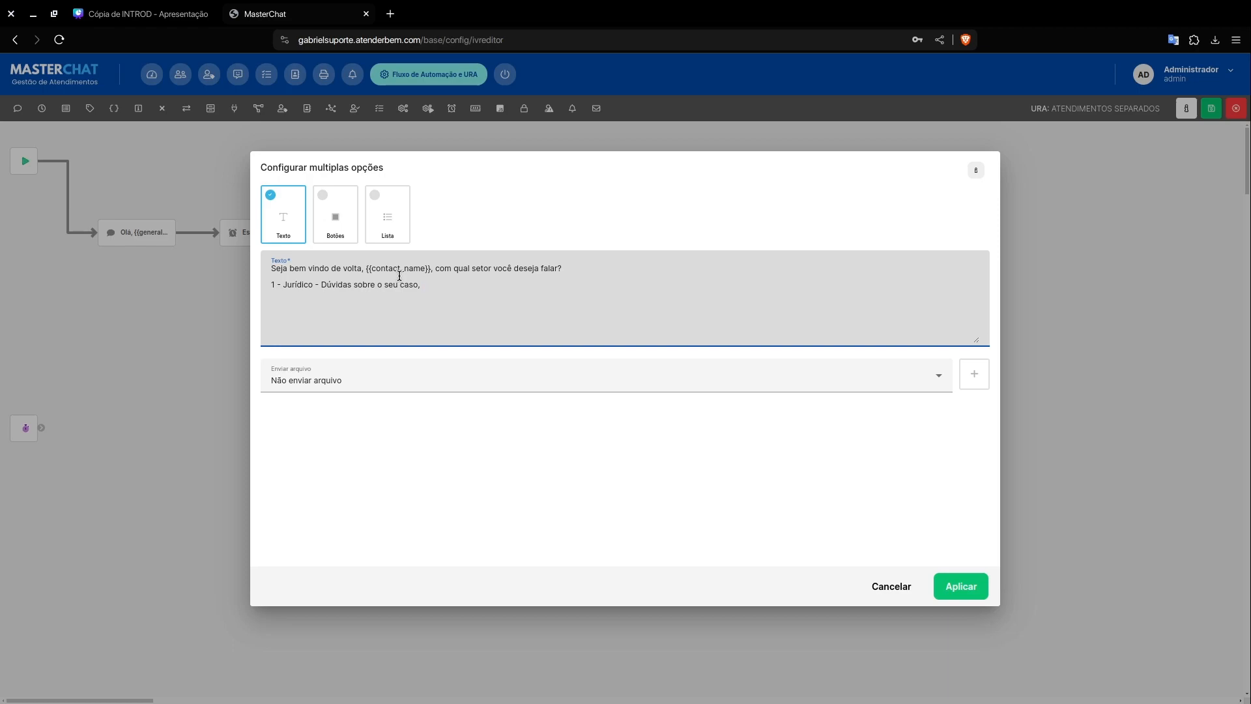
type("agendar")
type(" reunião com advo")
type("gado, etc ")
type("2")
type(" - Financeiro - Solicitar comprovante de pagamento, pagar honorarios")
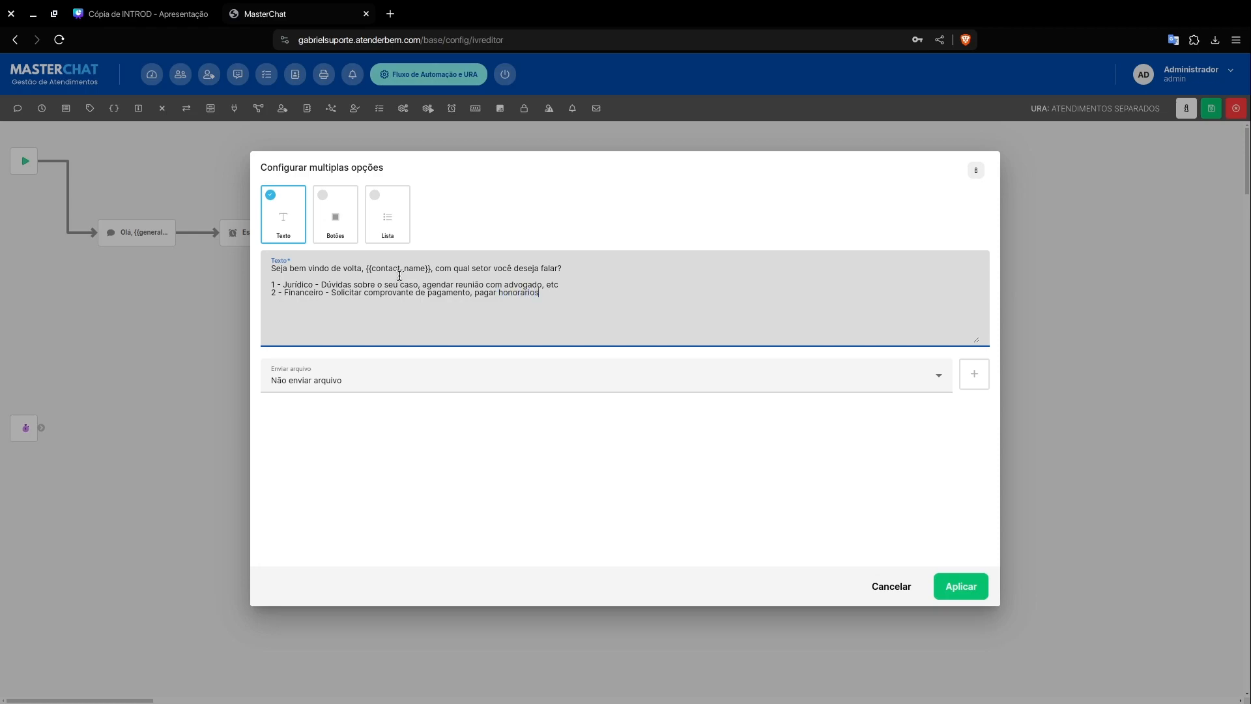
Step: Add "2 - Financeiro - Solicitar comprovante de pagamento, pagar honorários, etc", "3 - Falar com um de nossos atendentes" and "Digite o número do serviço desejado:", and apply
right_click(518, 293)
left_click(564, 320)
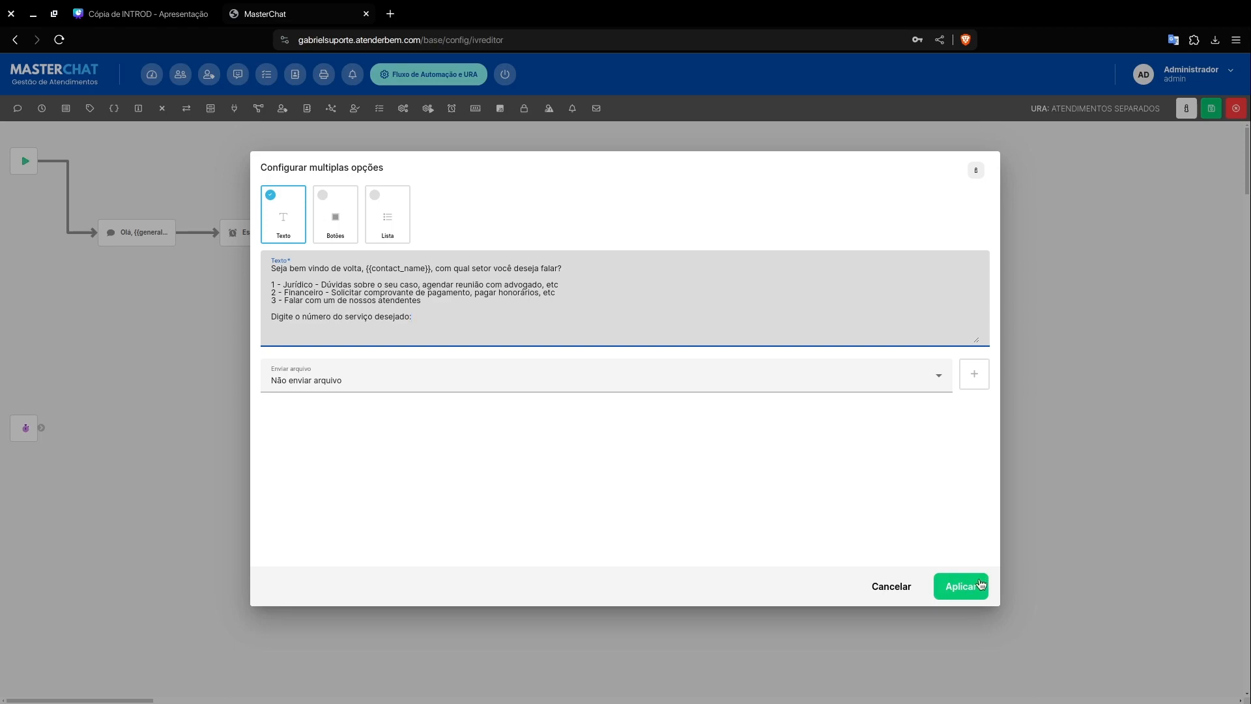
left_click(962, 585)
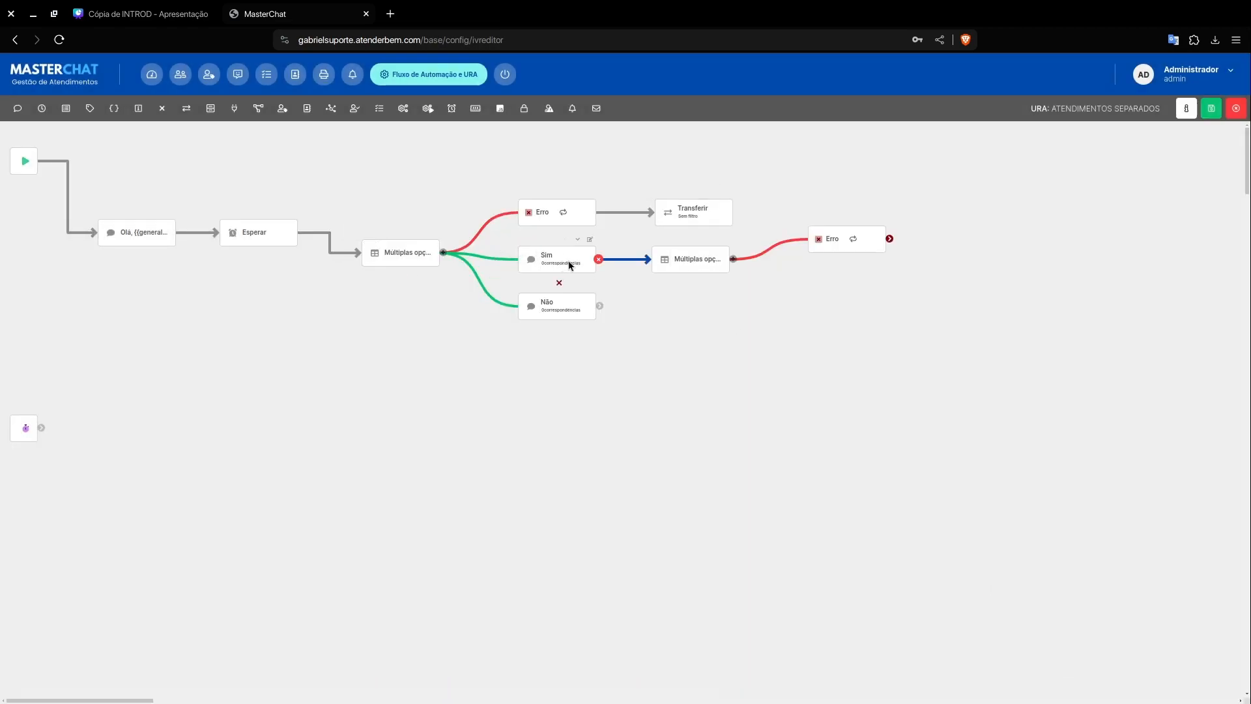
Step: Add an option to the Múltiplas opções element on the Sim branch, with title "1" and other match "1"
left_click(738, 260)
left_click(724, 239)
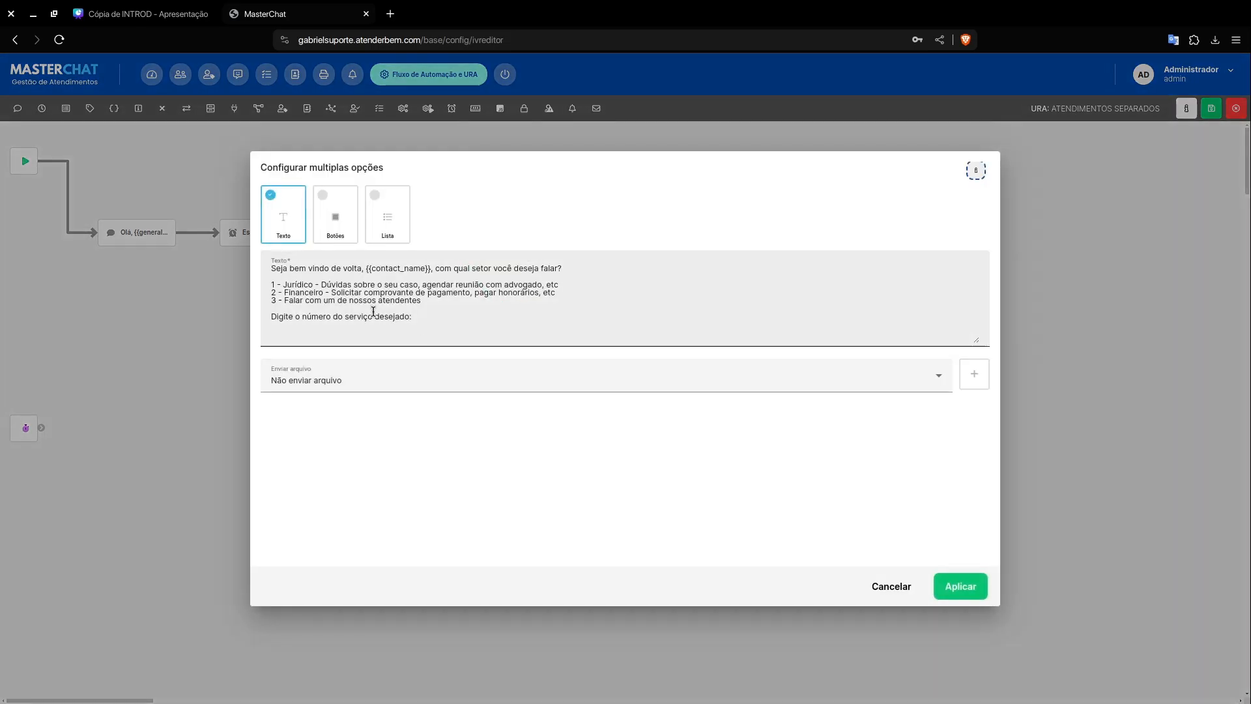
left_click(892, 585)
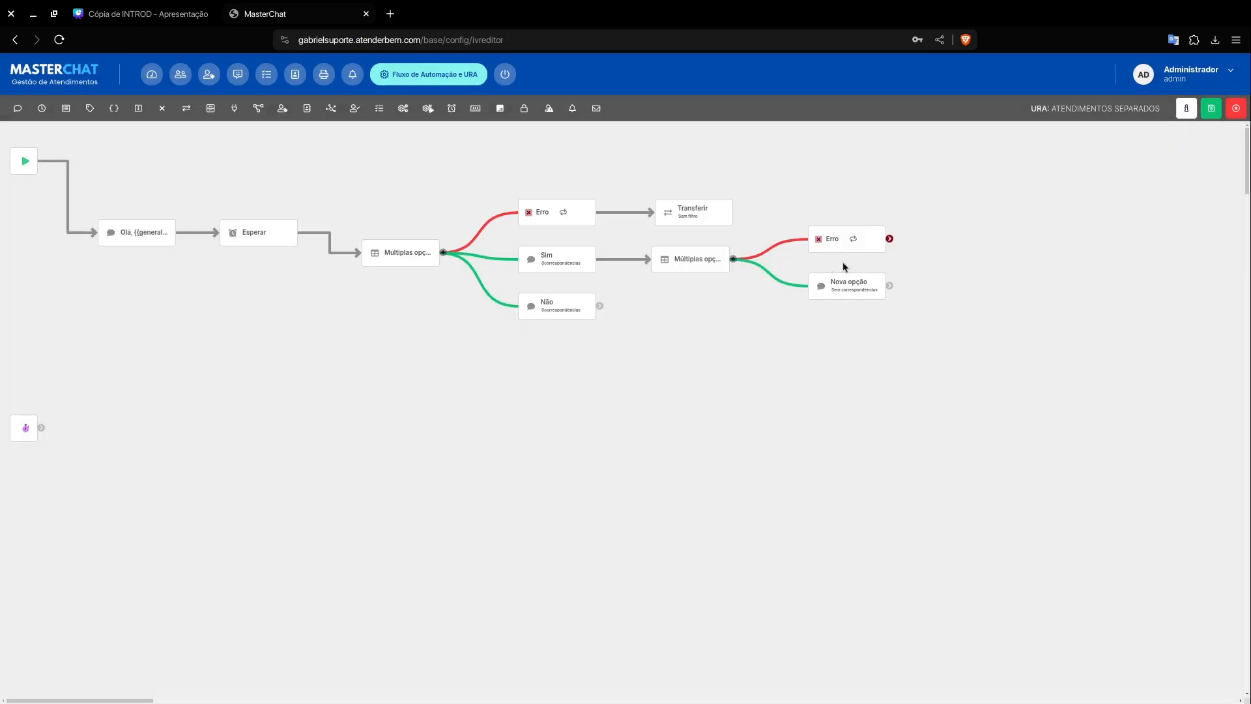
left_click(878, 265)
triple_click(600, 344)
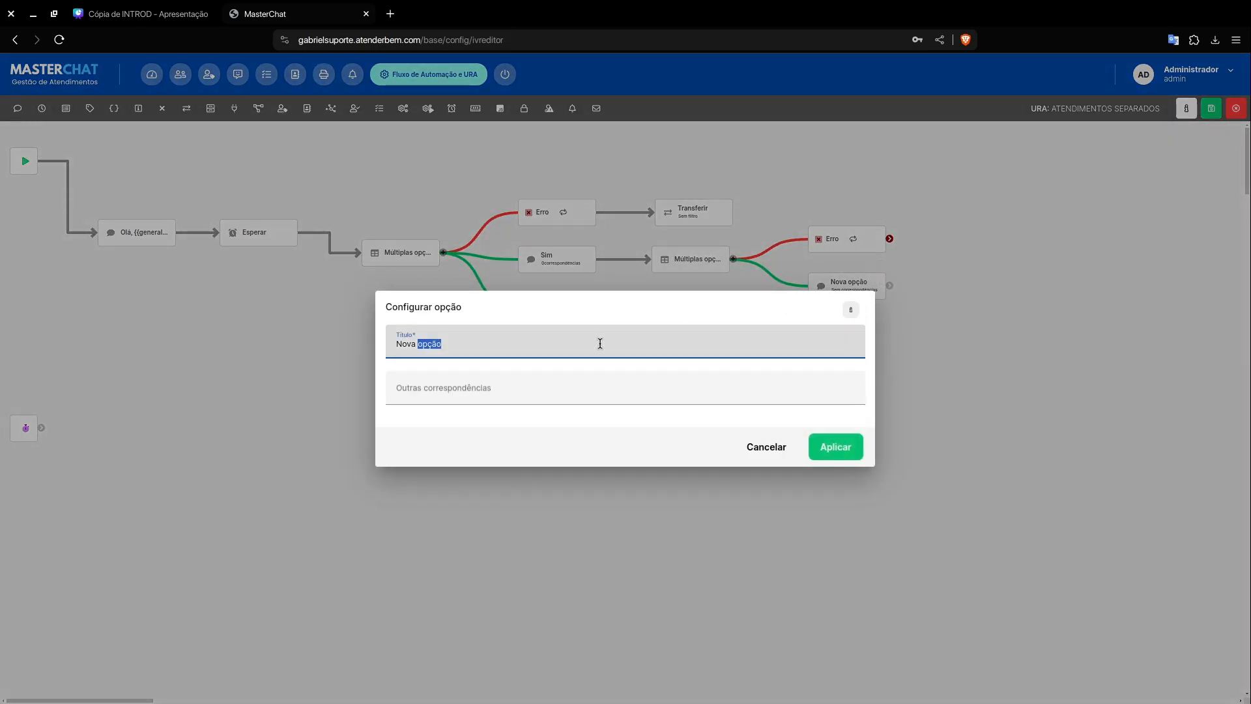
type("1")
left_click(538, 391)
type("1")
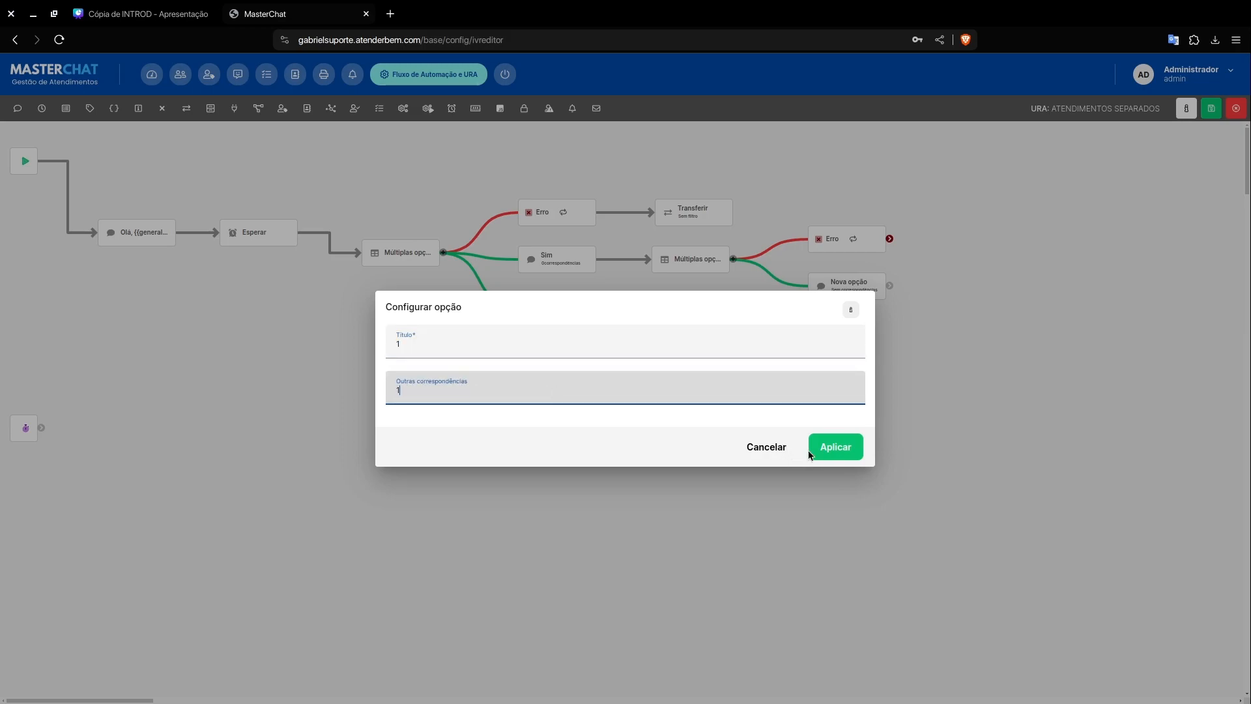
left_click(820, 447)
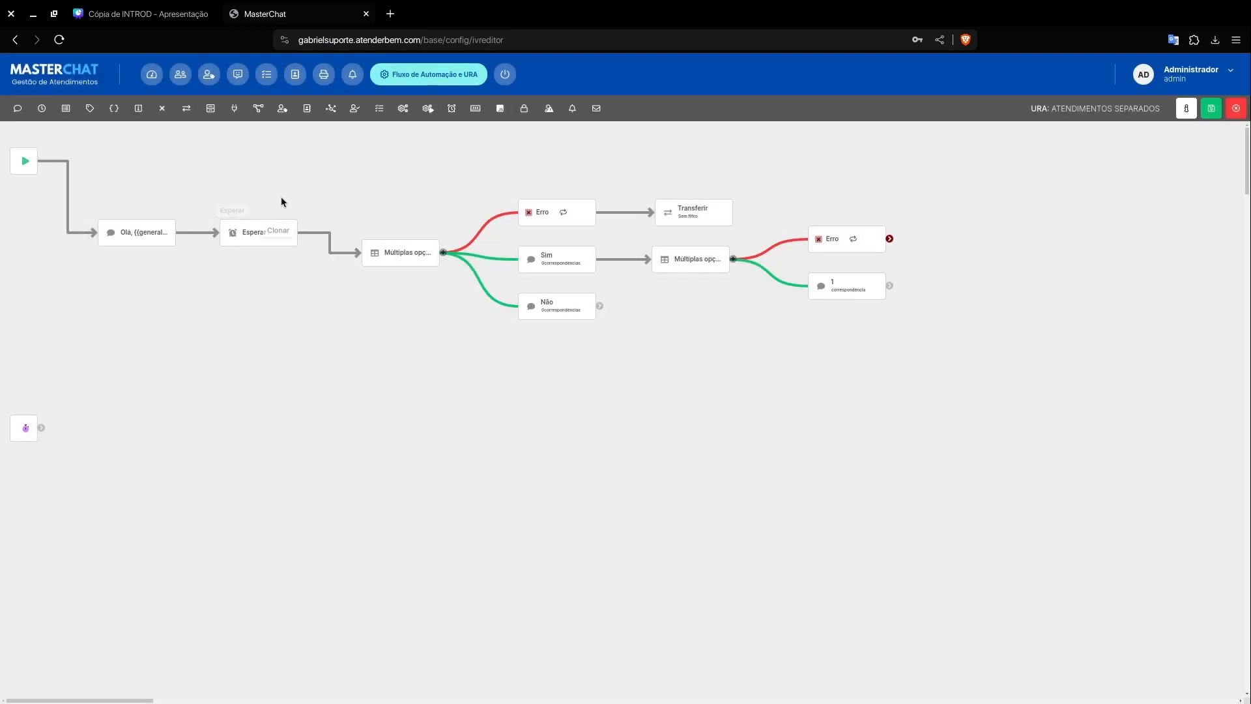
Step: Add a Transferir element beside option 1 and connect the option to it
left_click(187, 108)
mouse_move(131, 231)
left_mouse_down()
mouse_move(108, 232)
mouse_move(792, 296)
mouse_move(1009, 290)
left_mouse_up()
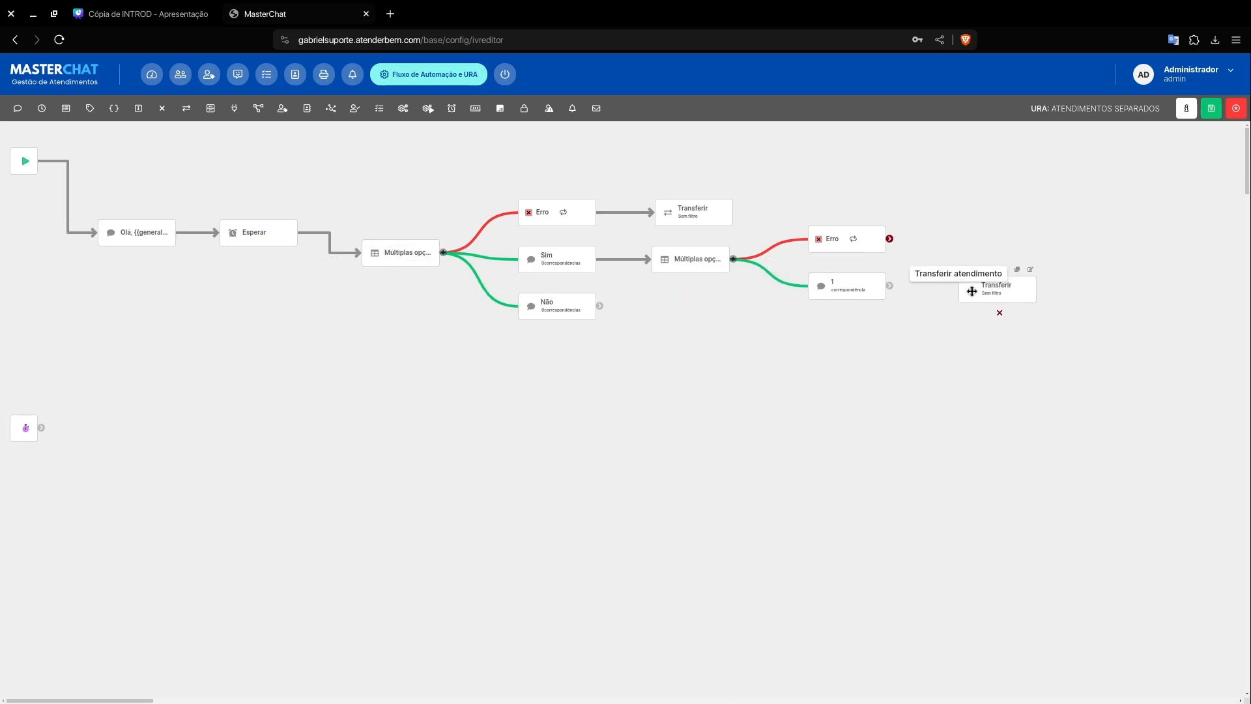
left_click_drag(889, 285, 969, 287)
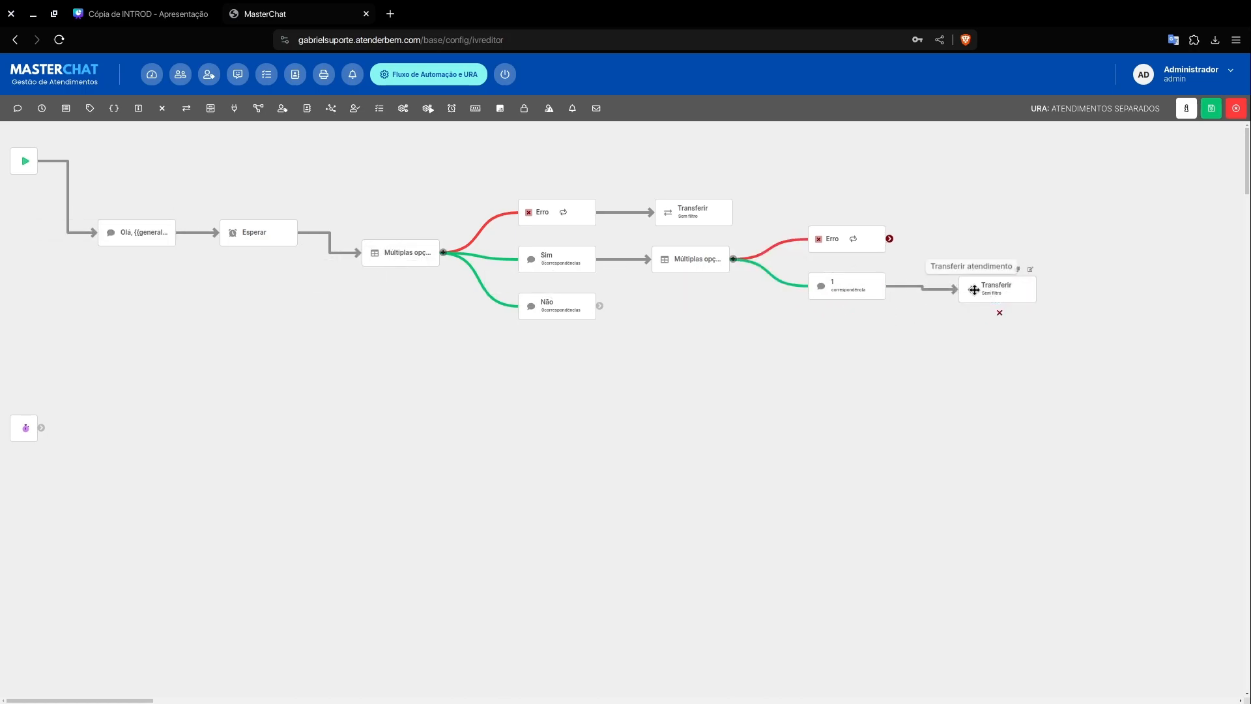
Step: Set the agent filter of the Transferir element beside option 1 to "Jurídico" and apply
left_click(1030, 266)
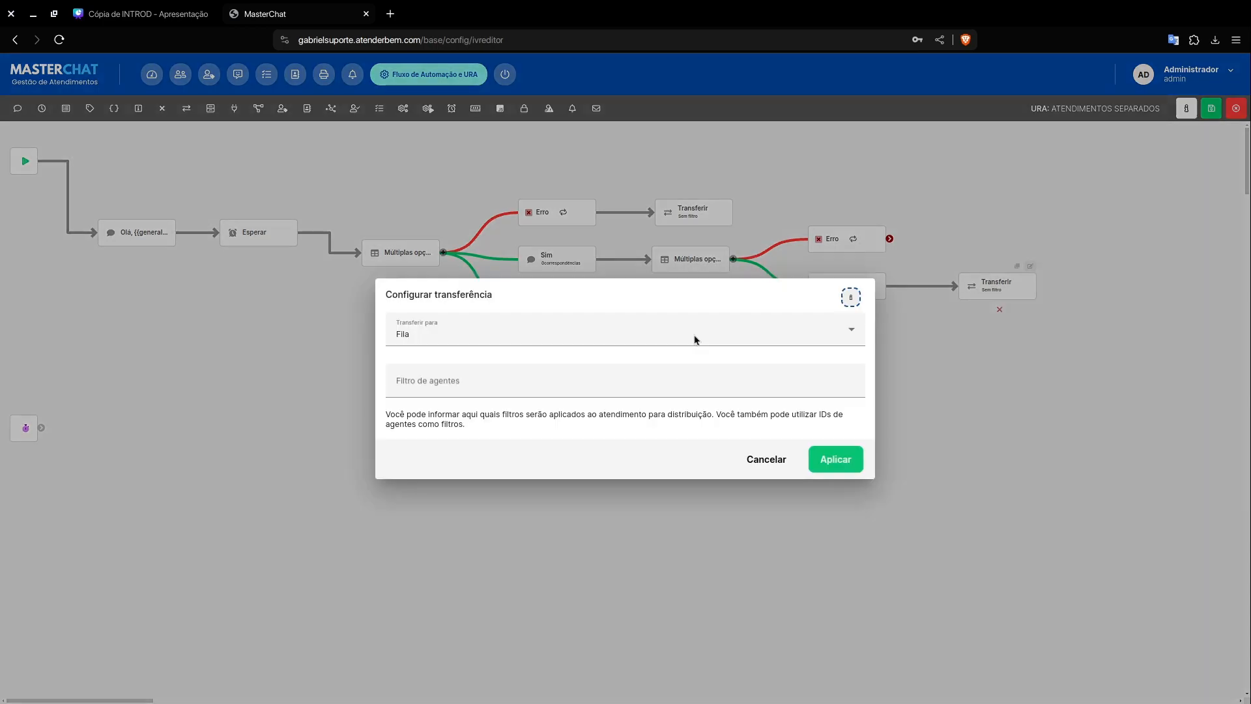
left_click(507, 381)
type("Jurídico")
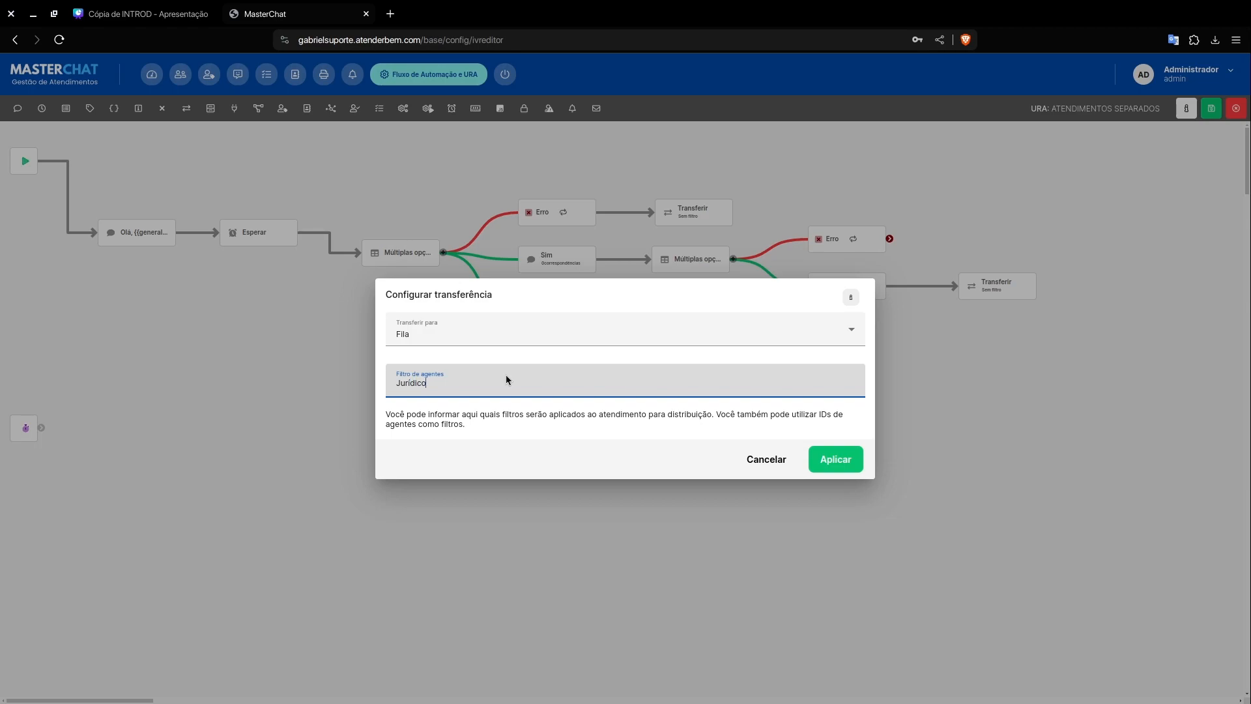
key("Return")
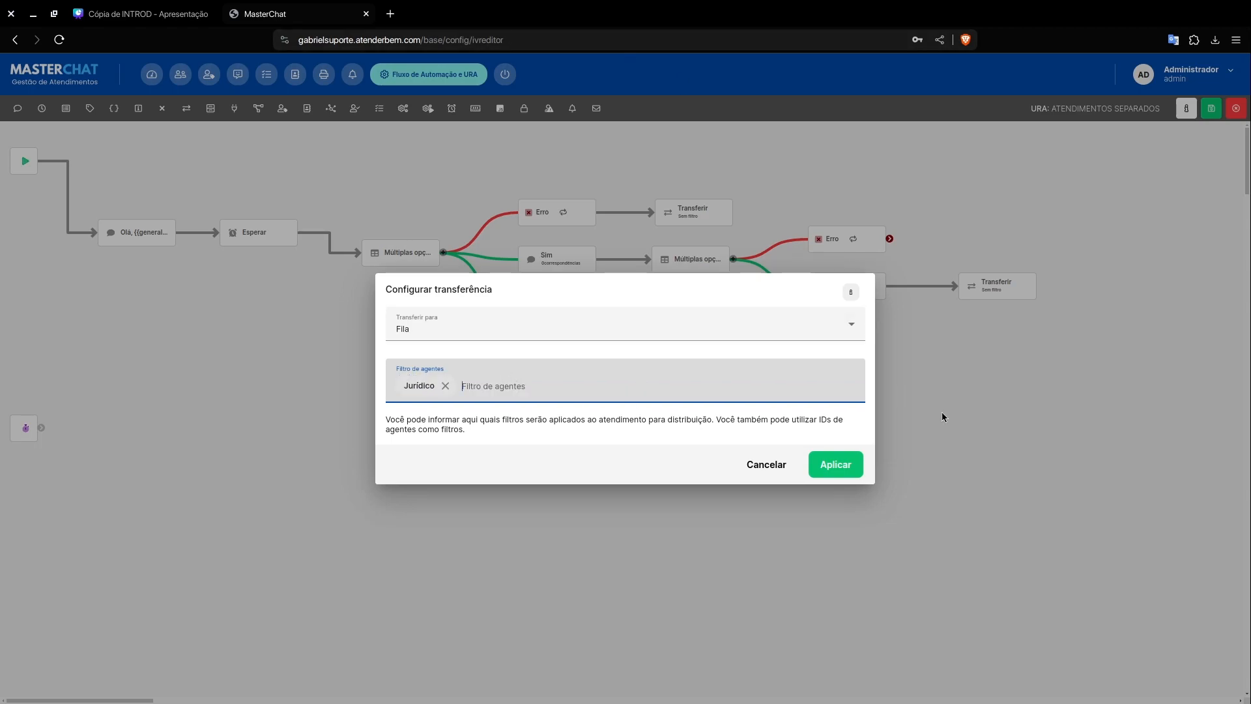
left_click(854, 462)
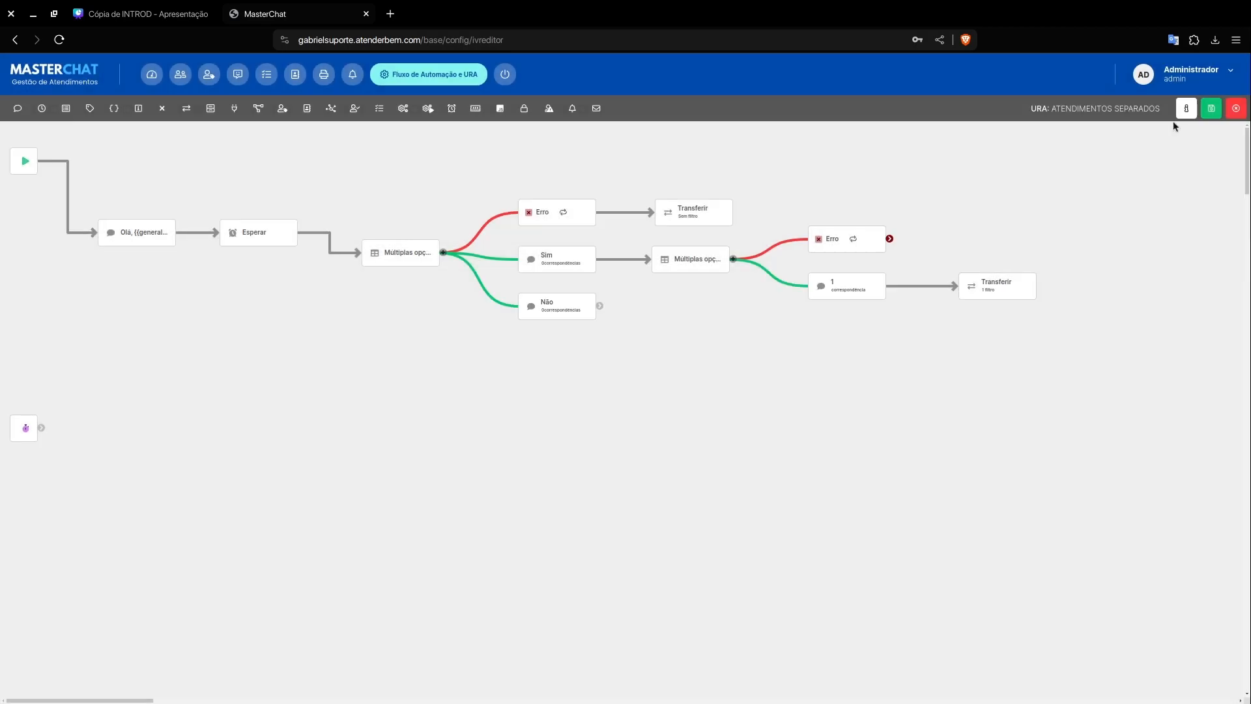
Step: Add another option to the Múltiplas opções element on the Sim branch, with title "2" and other match "2"
left_click(737, 257)
double_click(721, 267)
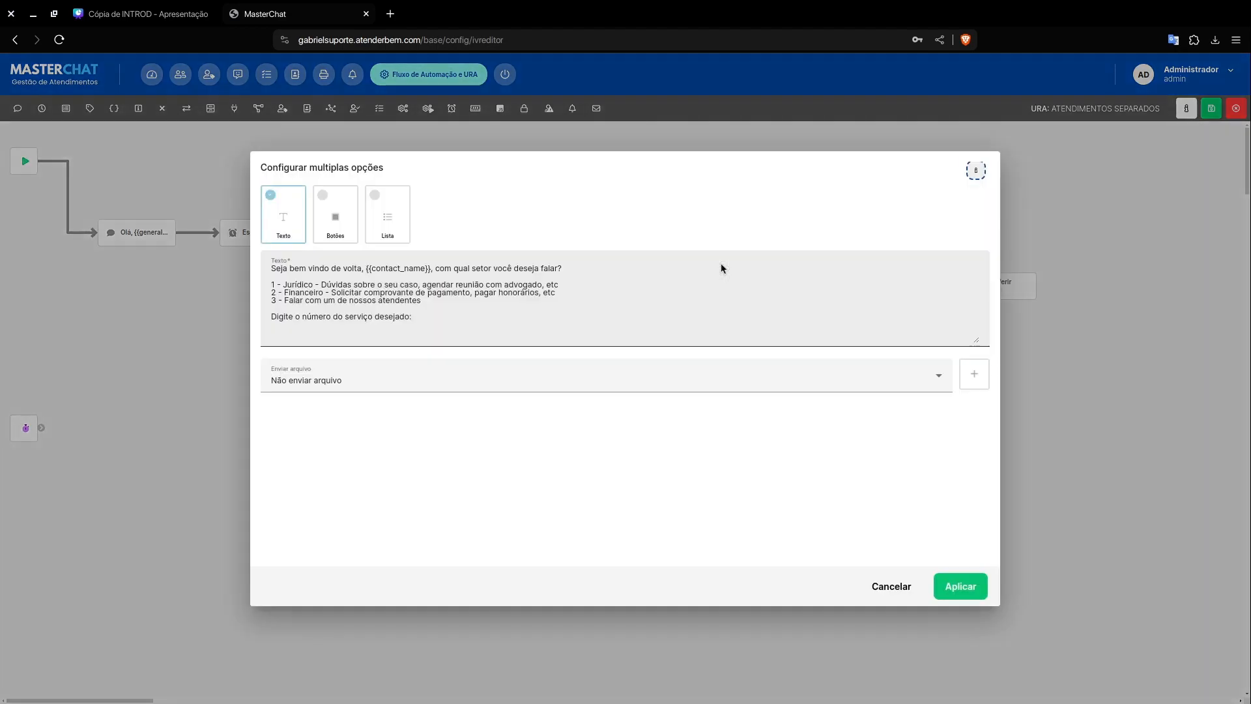
left_click(907, 587)
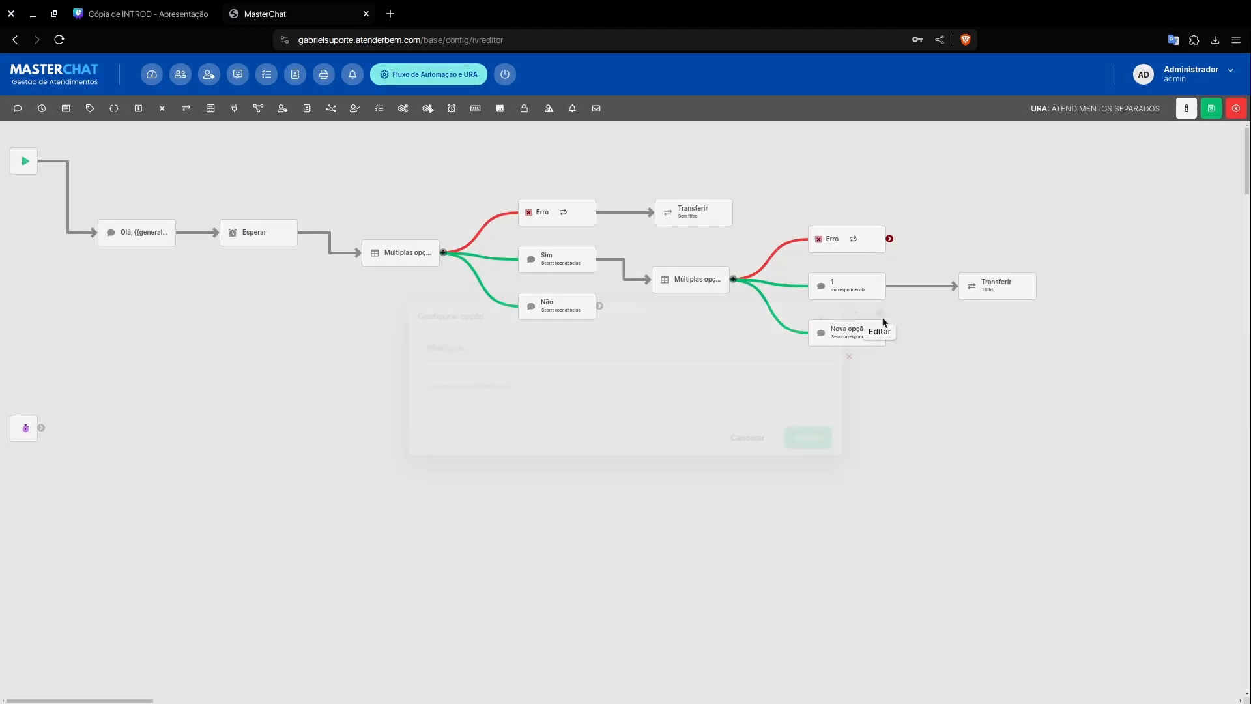
left_click(884, 322)
triple_click(501, 344)
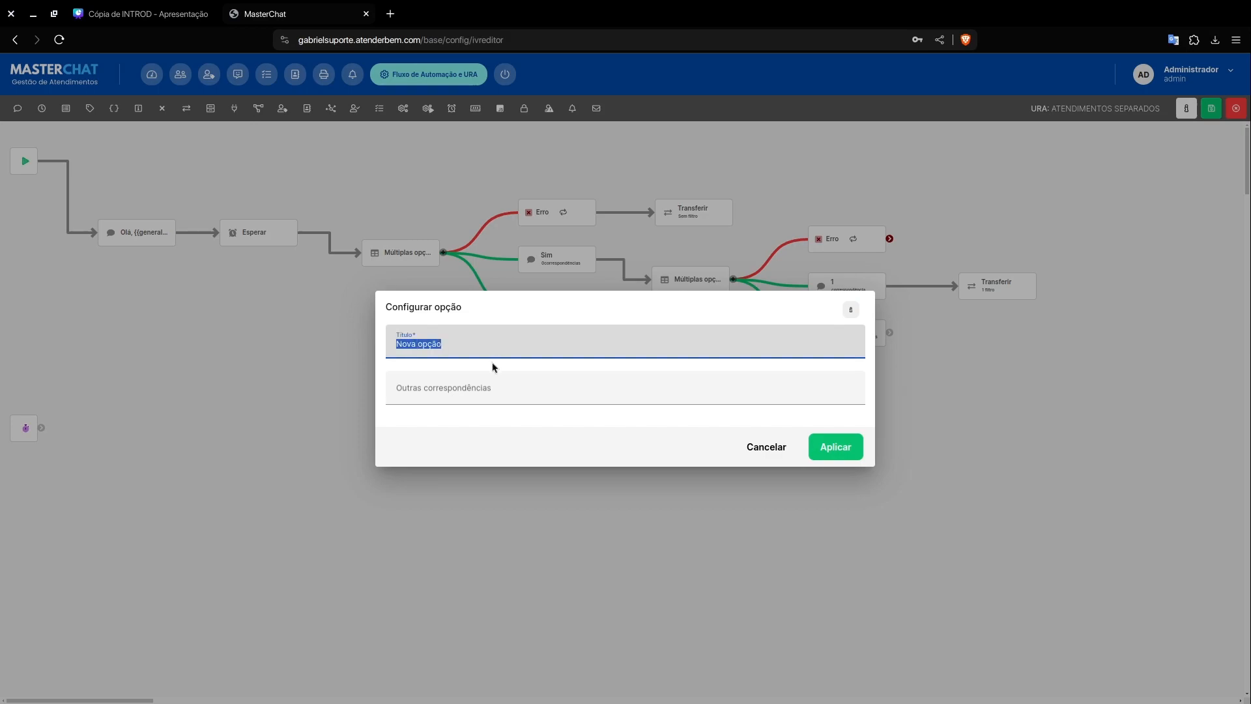
type("2")
left_click(480, 387)
type("2")
left_click(832, 446)
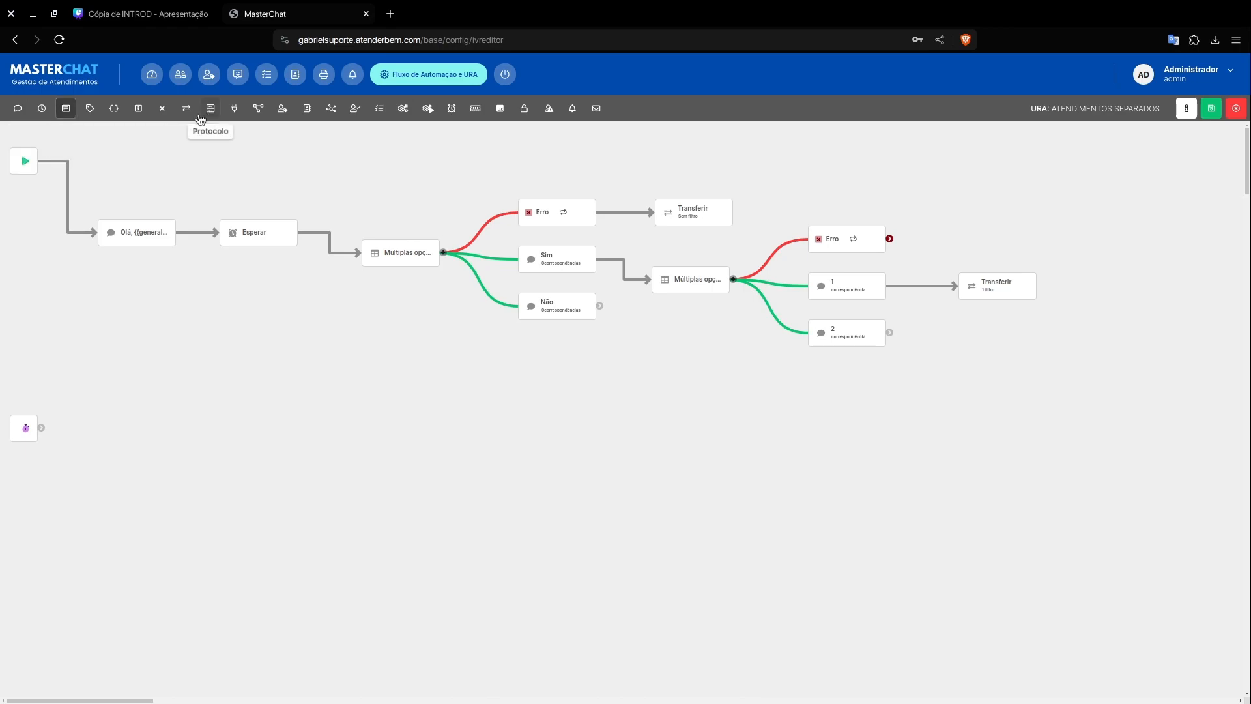
Step: Duplicate option 1's Transferir element, place the copy beside option 2, and connect option 2 to it
left_click(1020, 269)
left_click(837, 404)
left_click_drag(1011, 321, 975, 332)
left_click_drag(889, 332, 966, 335)
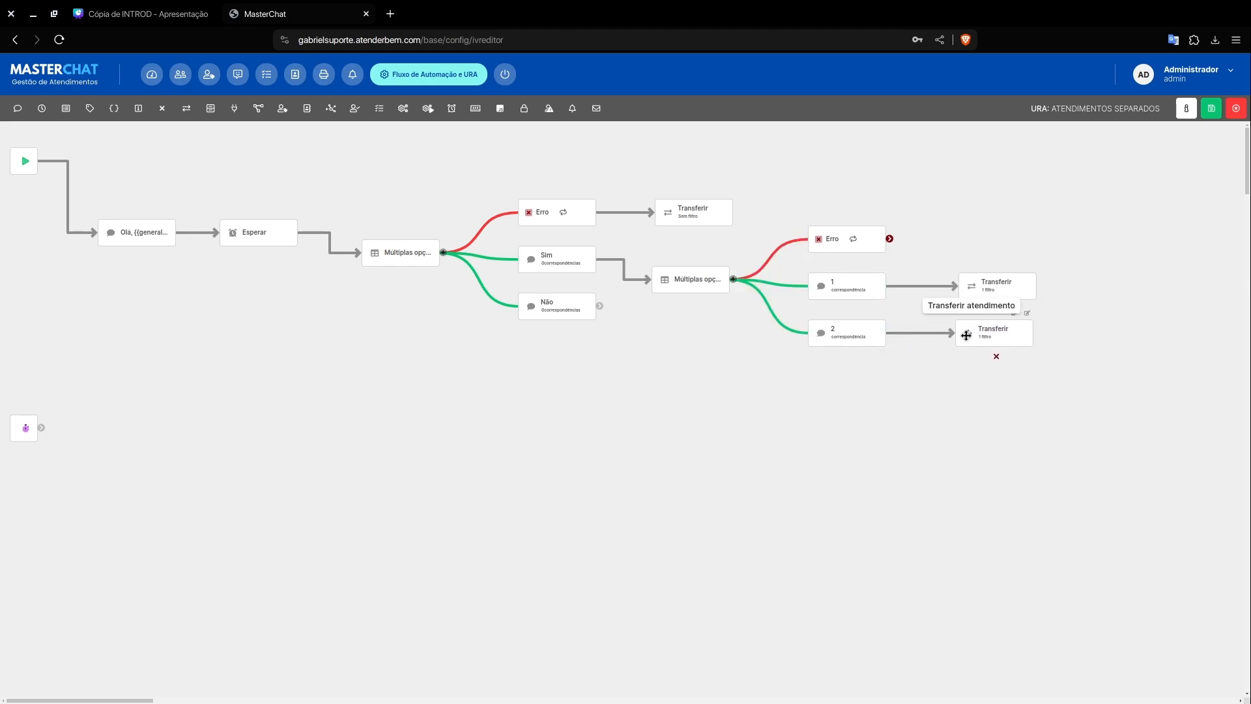
Step: Set the agent filter of option 2's Transferir element to "Financeiro" and apply
left_click(1027, 313)
left_click(445, 387)
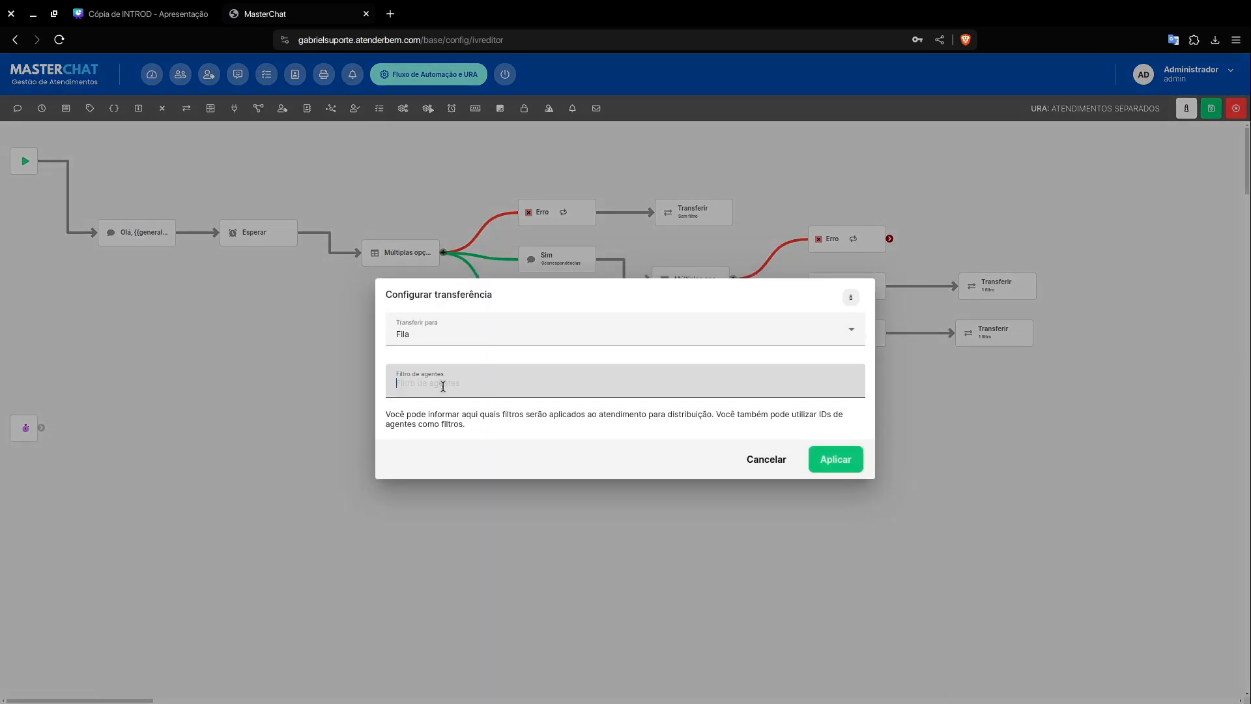
type("Finan")
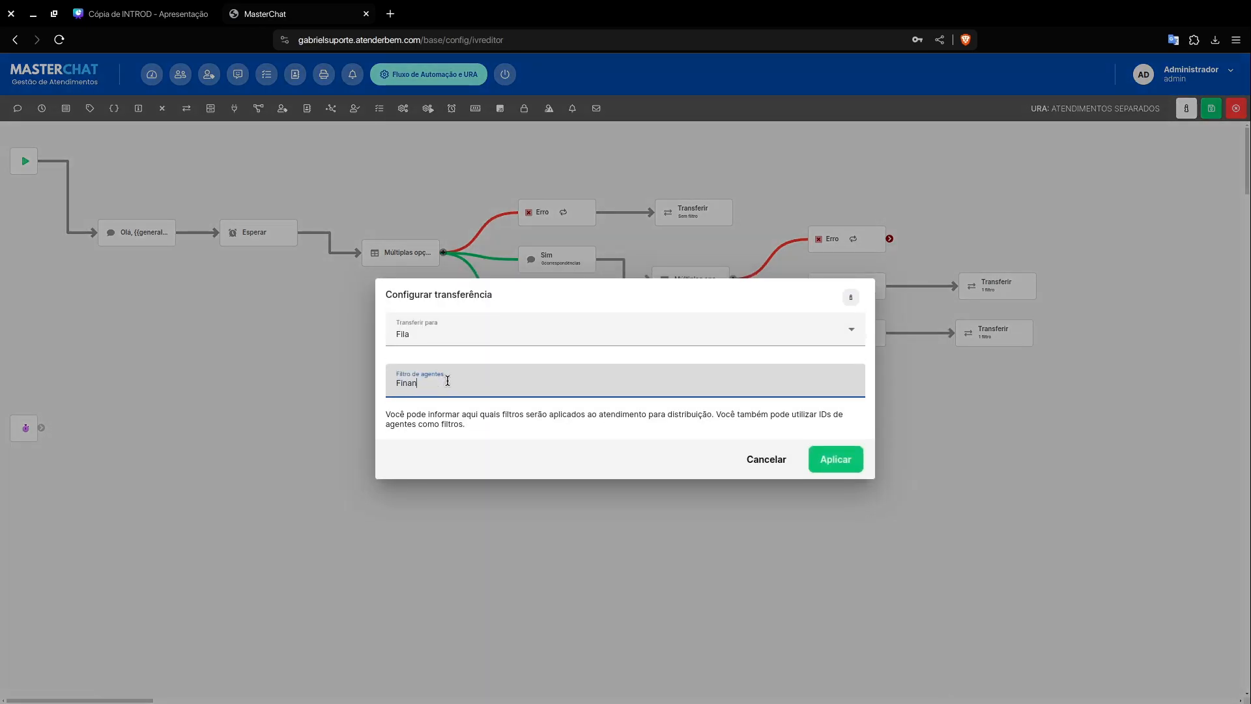
type("ceiro")
left_click(816, 461)
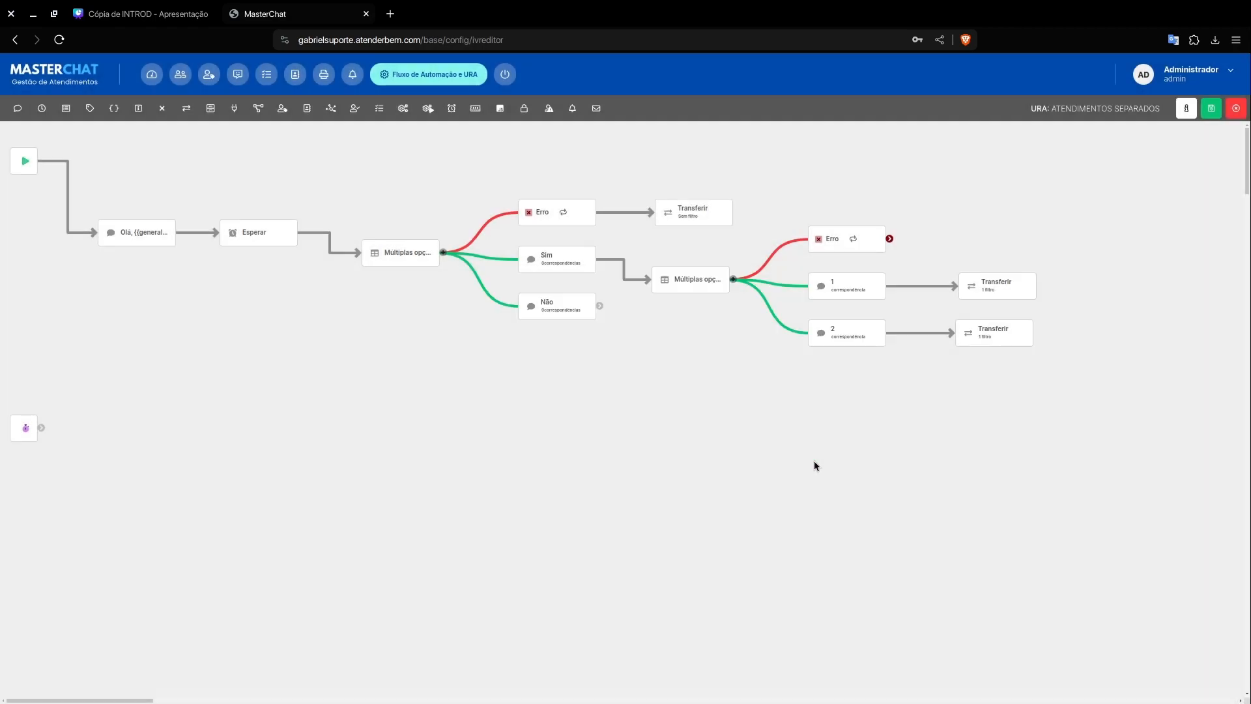
Step: Add a third option to the sector menu on the Sim branch, with title "3" and other match "3"
left_click(733, 280)
left_click(724, 283)
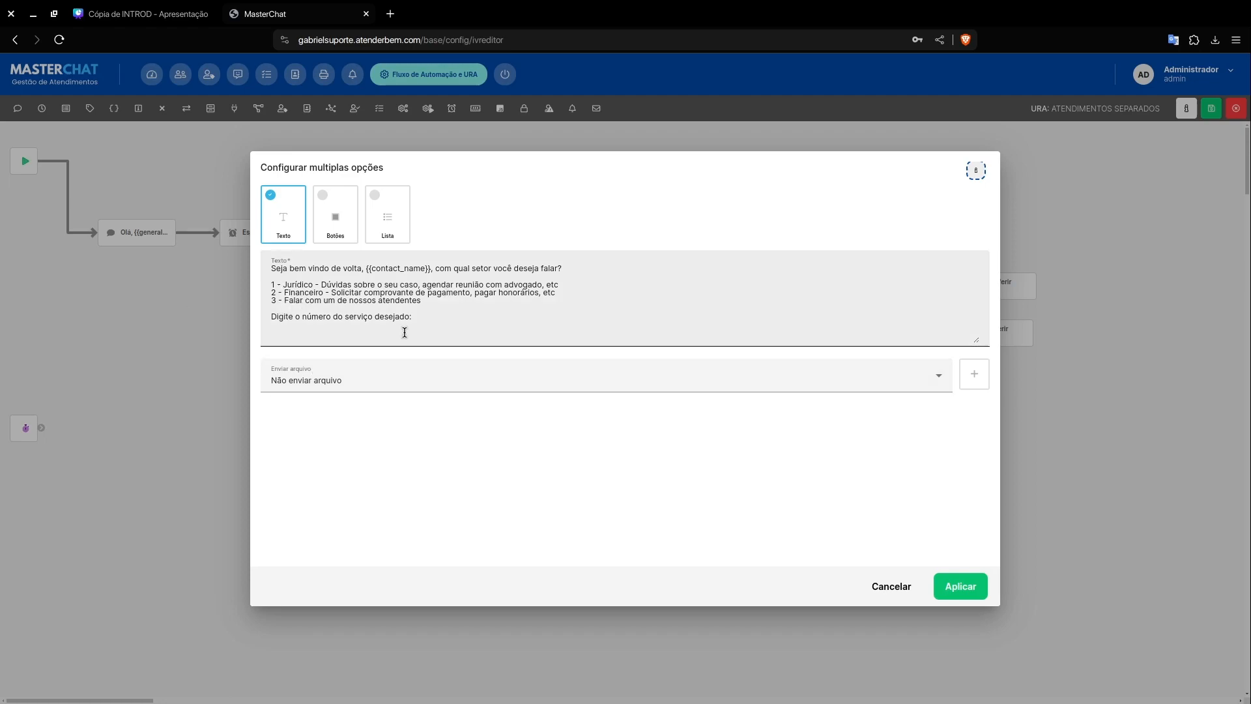
left_click(891, 586)
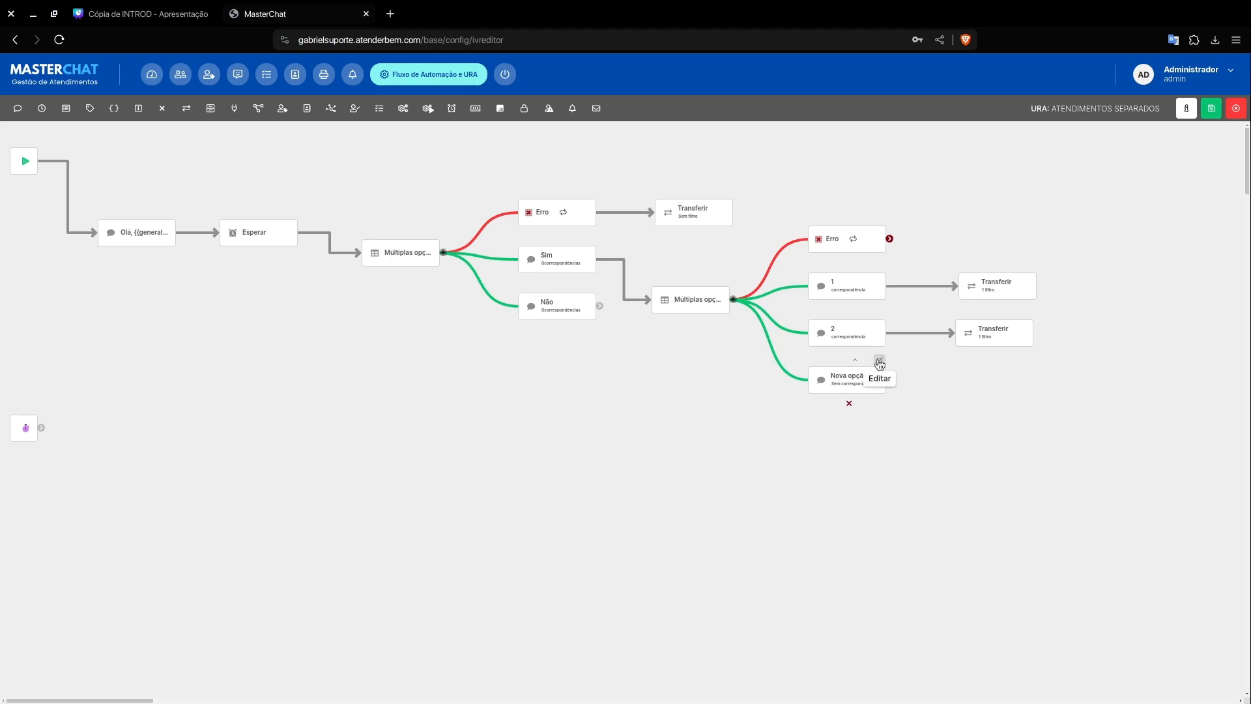
left_click(879, 362)
triple_click(447, 344)
type("3")
left_click(466, 387)
type("3")
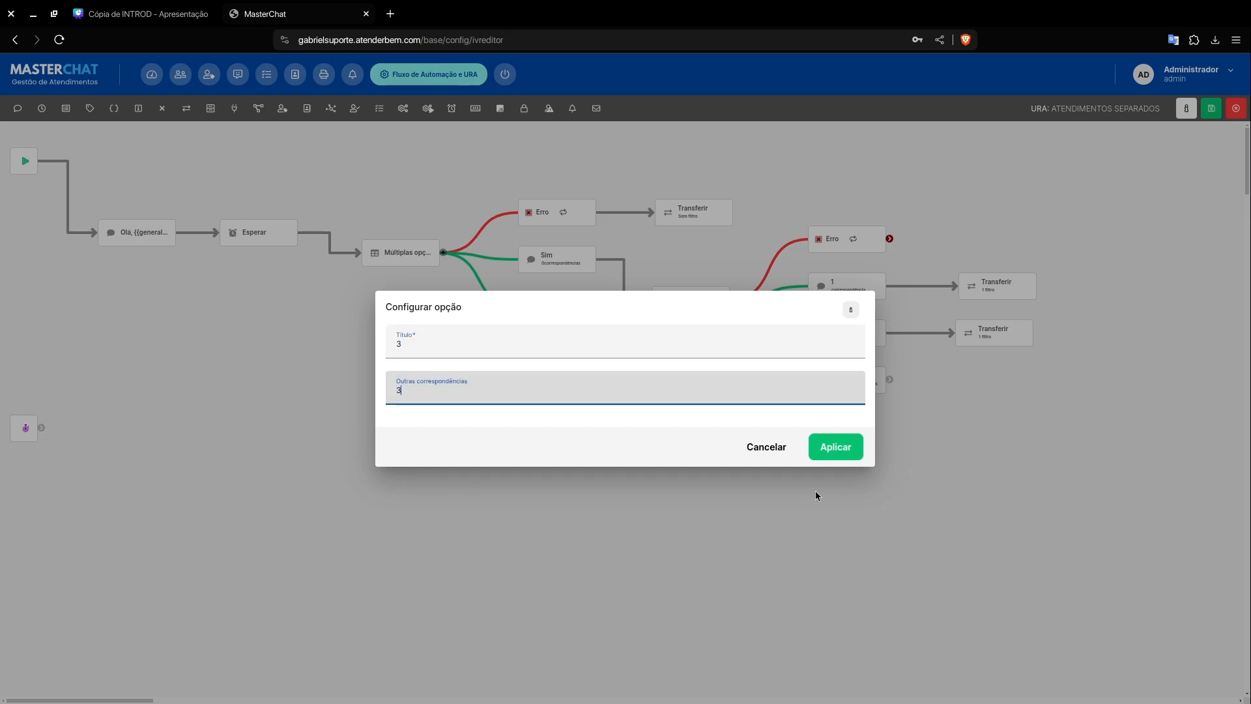
left_click(846, 452)
Step: Duplicate option 2's Transferir element, place the copy beside option 3, and connect option 3 to it
left_click(1010, 334)
left_click(837, 404)
mouse_move(933, 399)
left_mouse_down()
mouse_move(997, 358)
mouse_move(972, 380)
left_mouse_up()
left_click_drag(892, 381, 962, 381)
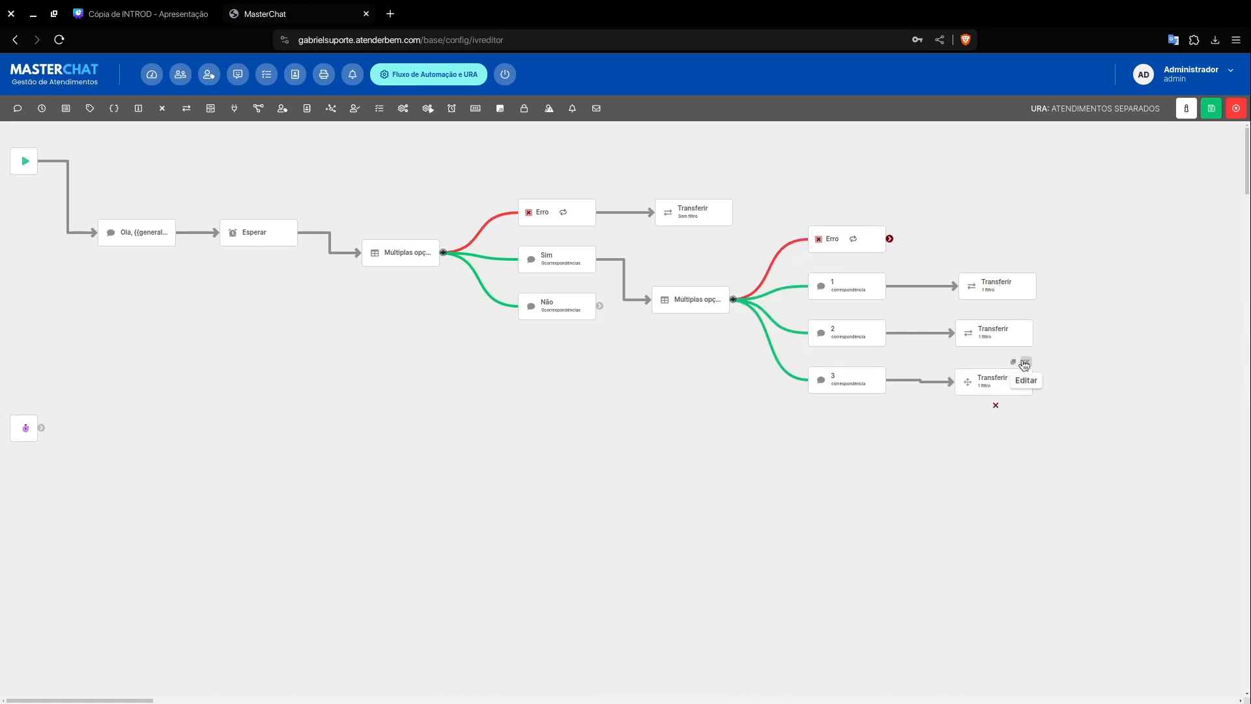
Step: From option 3's transfer settings, look up the Antigas variables and copy {{lastAgentId}}
left_click(1025, 364)
left_click(849, 293)
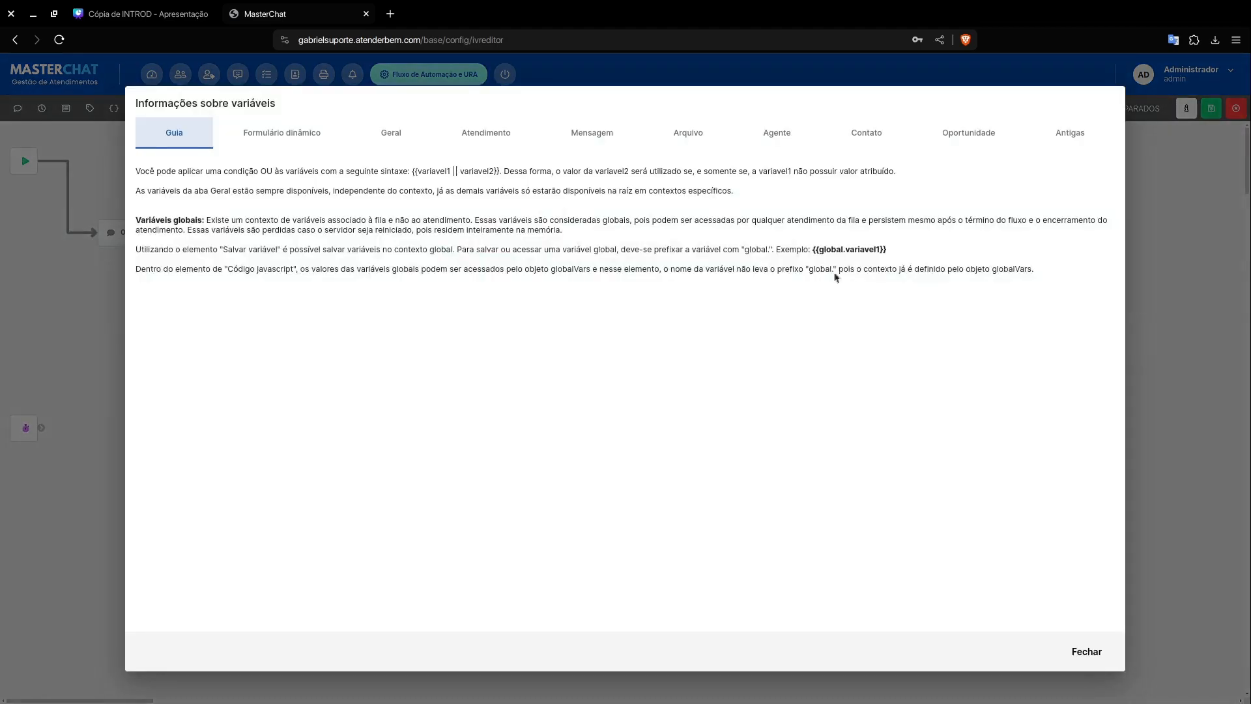
left_click(1066, 135)
scroll(417, 389, "down", 10)
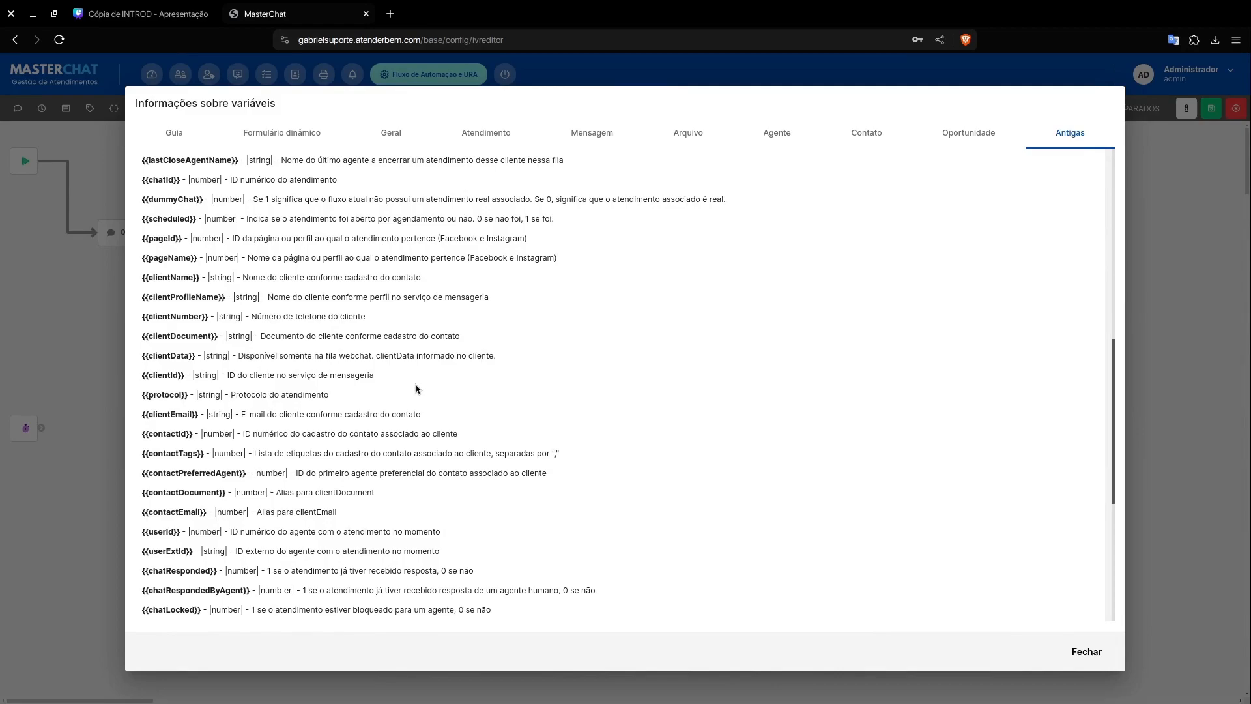
scroll(417, 386, "up", 2)
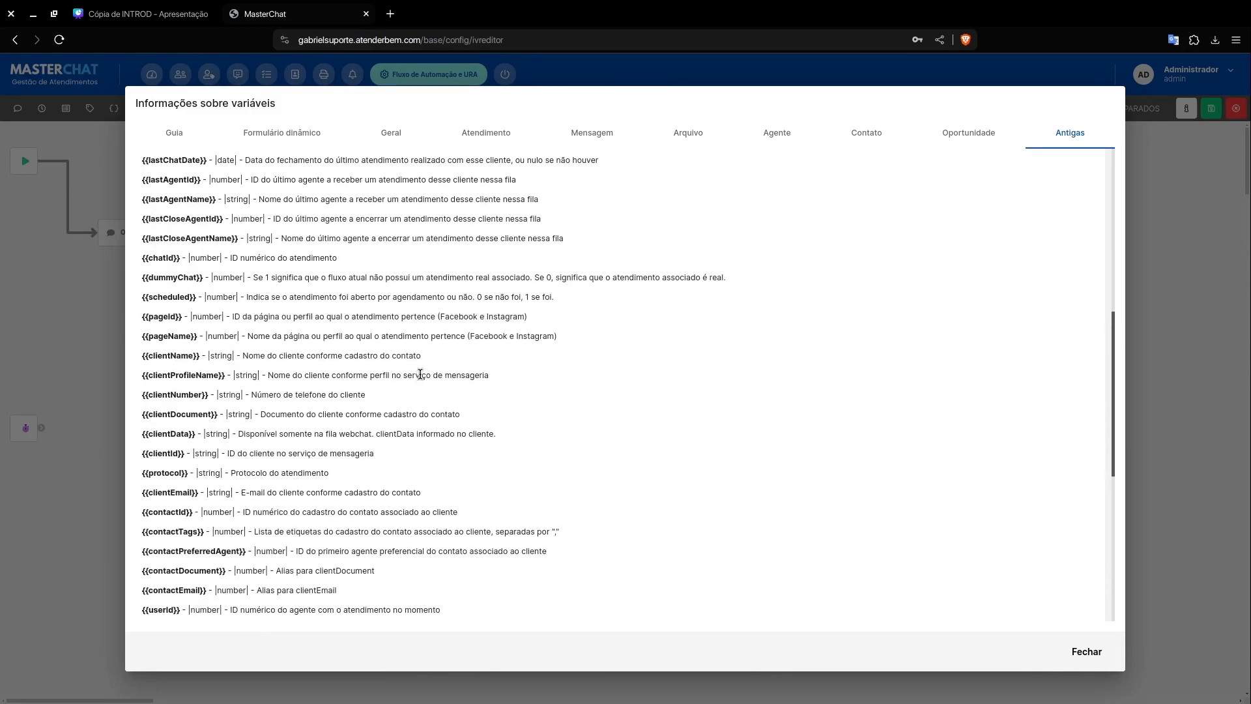
scroll(173, 204, "up", 2)
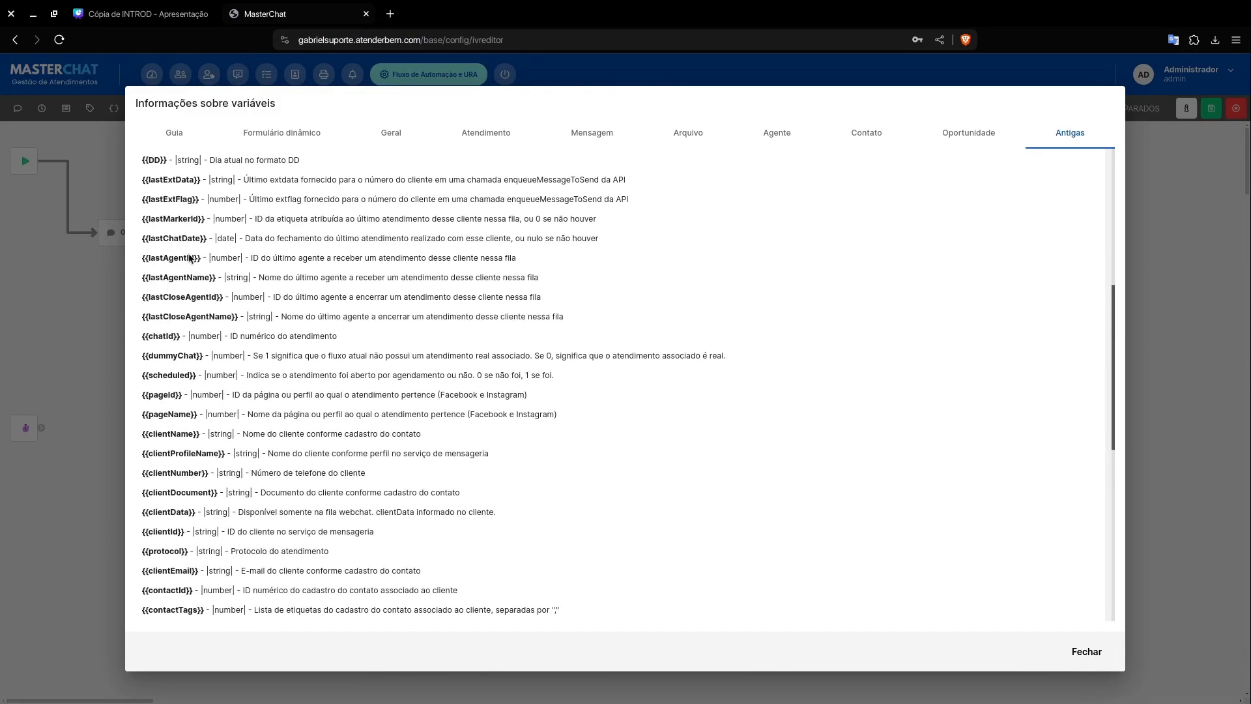
double_click(159, 259)
left_click(143, 262)
left_click_drag(144, 258, 202, 259)
right_click(191, 260)
left_click(207, 269)
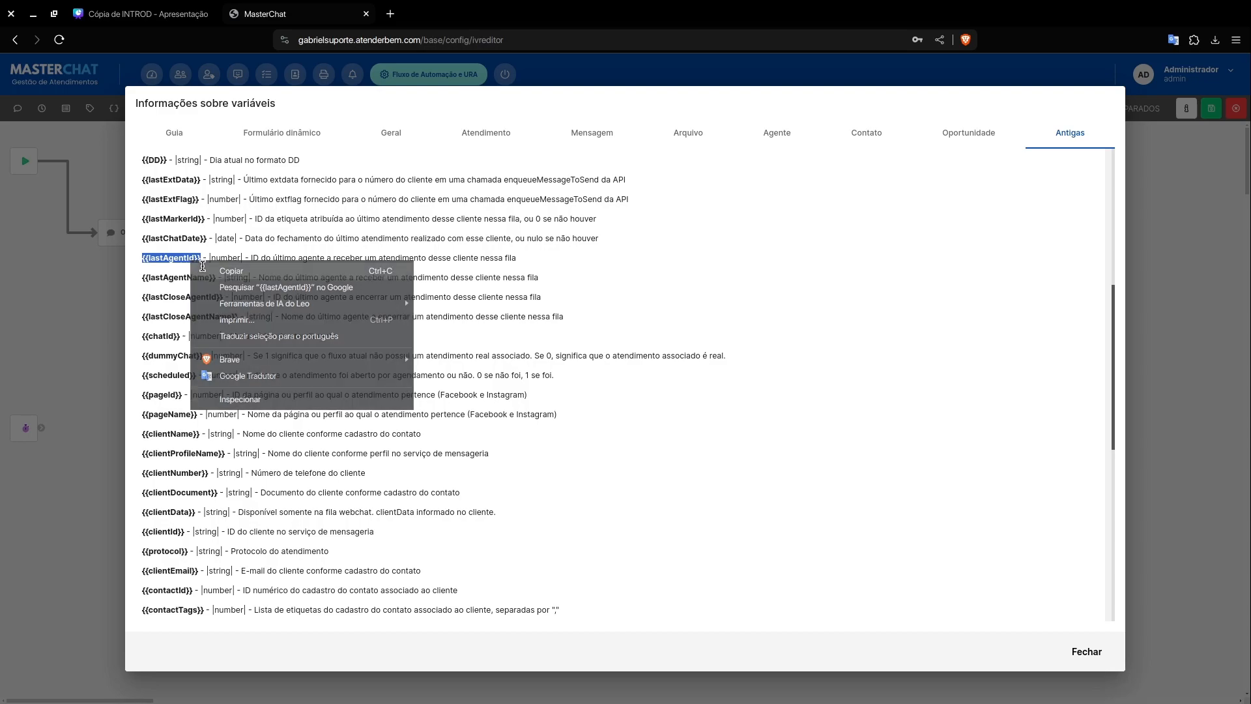
left_click(1088, 653)
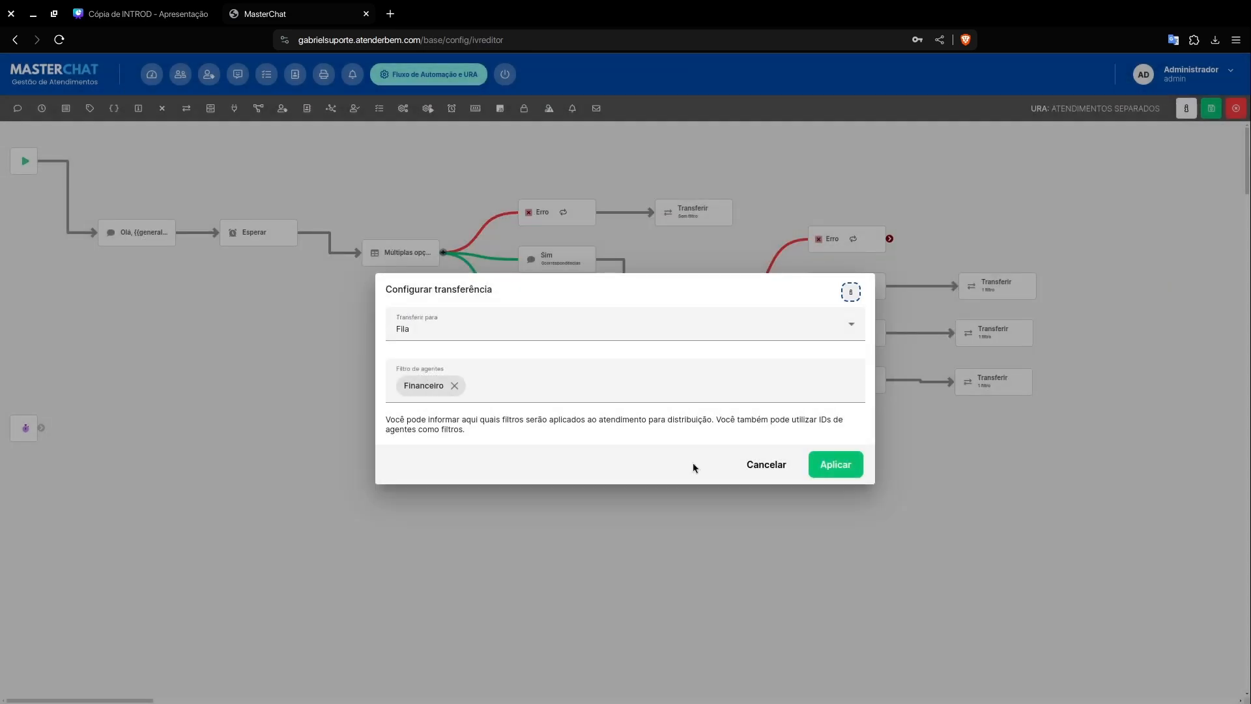
Step: Set option 3's transfer to "Para agente (Especificar ID)" with agent ID {{lastAgentId}}, apply, and align the element with option 3
left_click(549, 327)
left_click(475, 396)
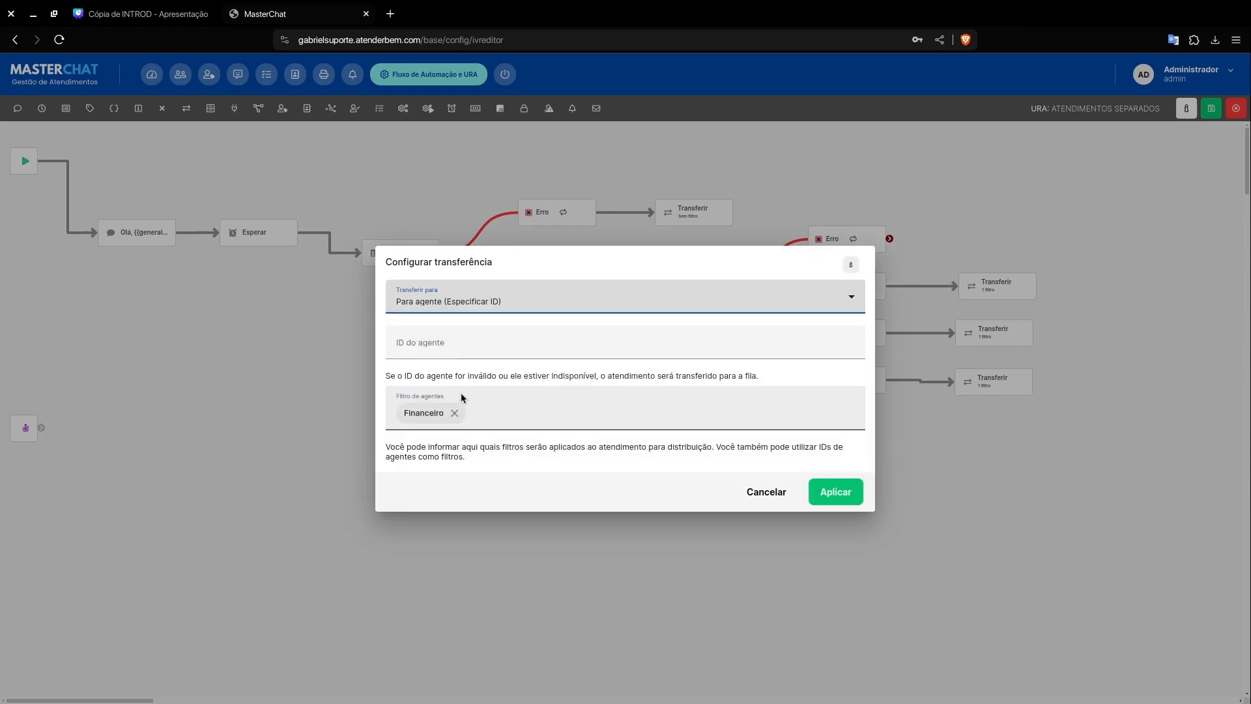
right_click(449, 350)
left_click(498, 435)
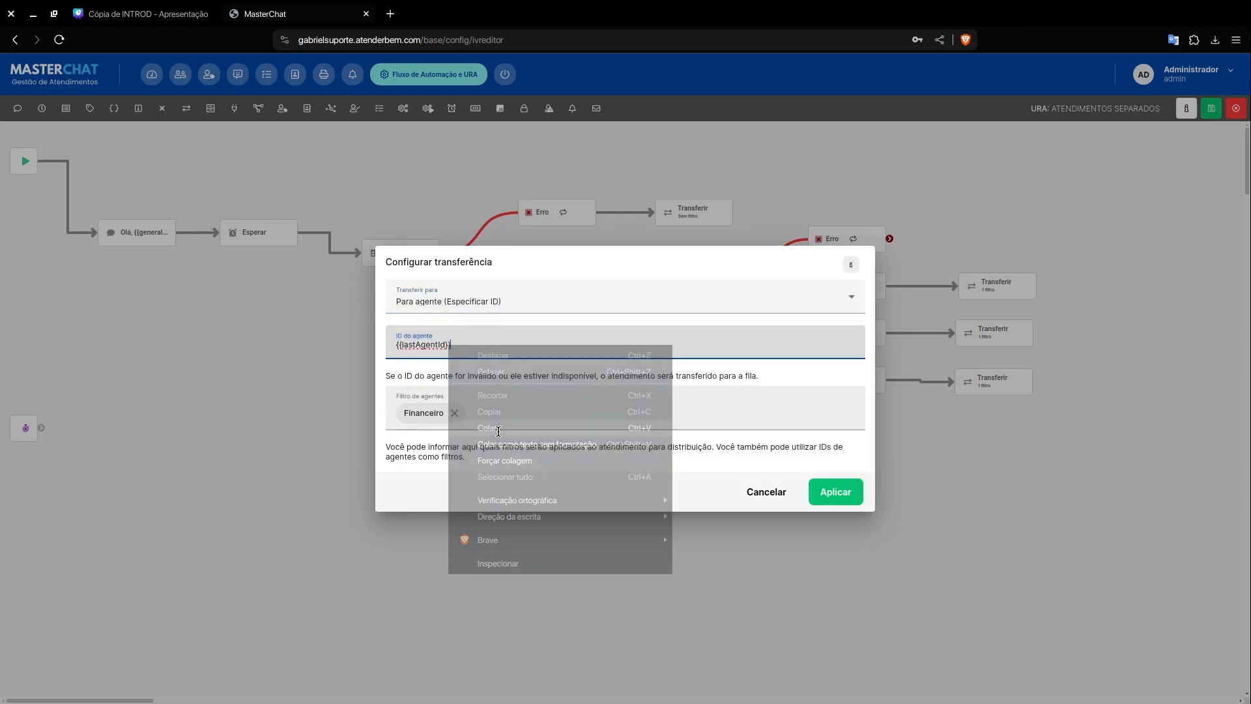
left_click(846, 488)
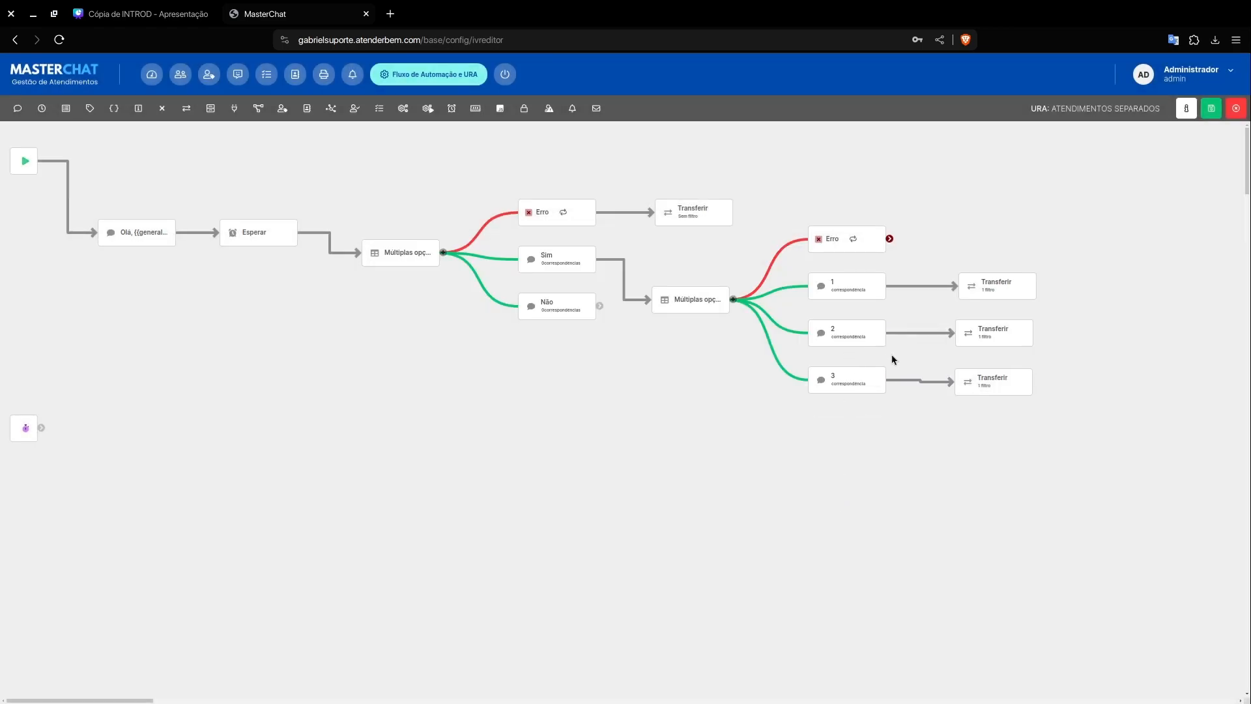
mouse_move(965, 380)
left_click_drag(967, 381, 967, 378)
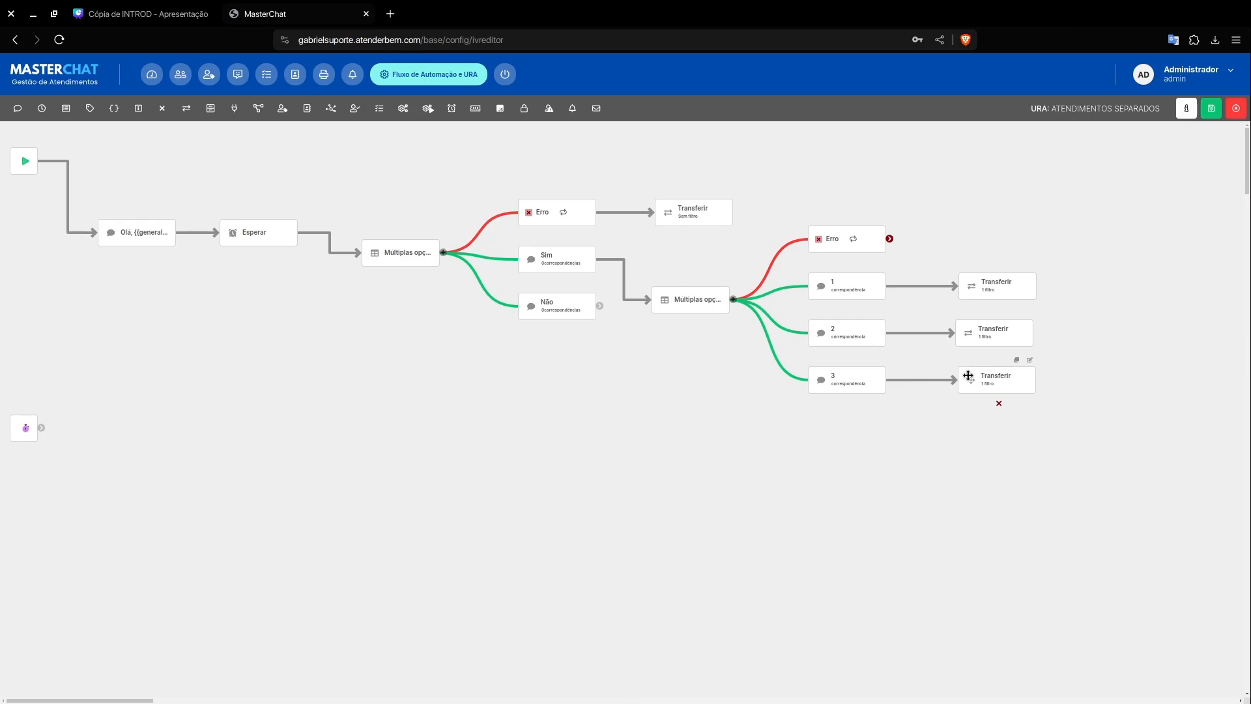
left_click(723, 281)
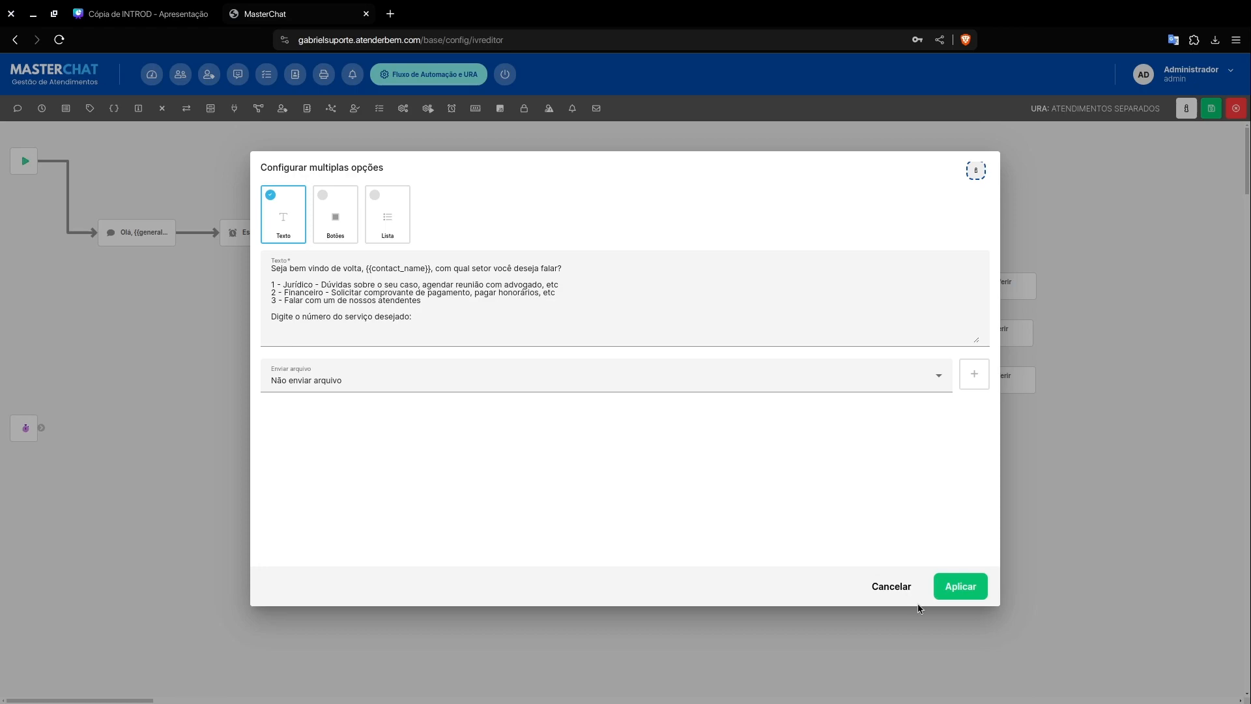
left_click(890, 587)
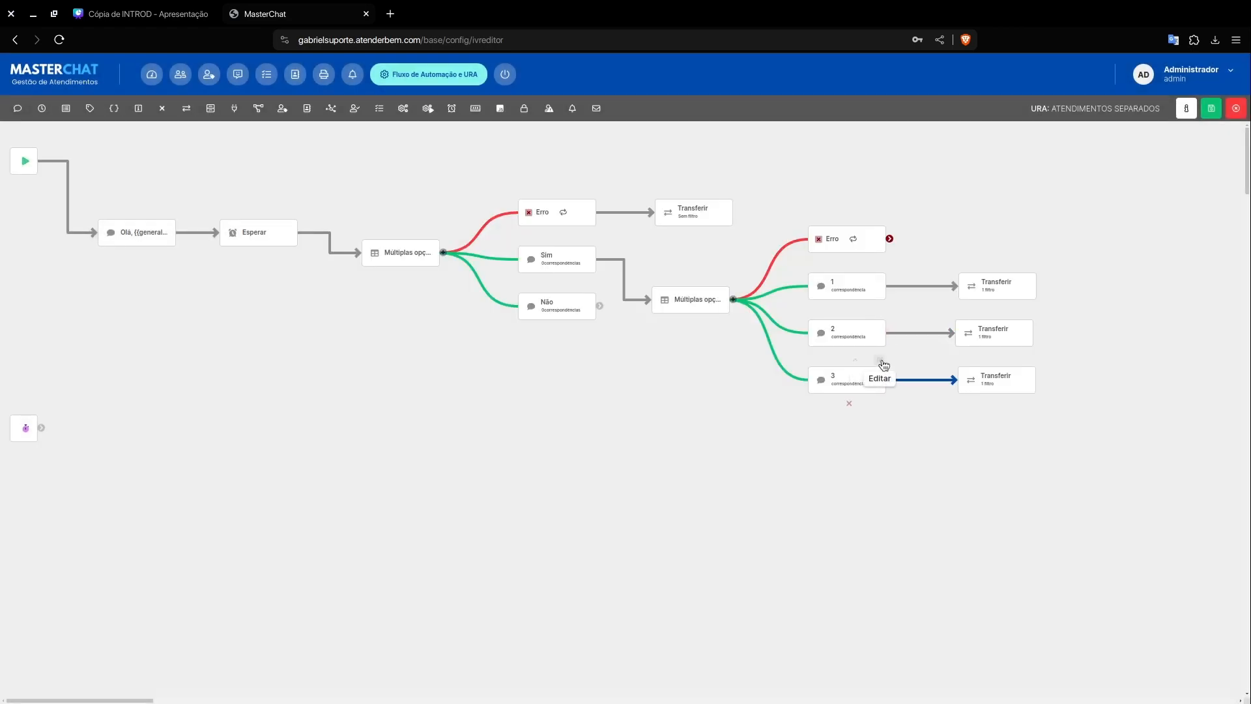
left_click(880, 360)
left_click(761, 457)
Step: Replace the agent filter of option 3's Transferir element with "Comercial" and apply
left_click(1030, 363)
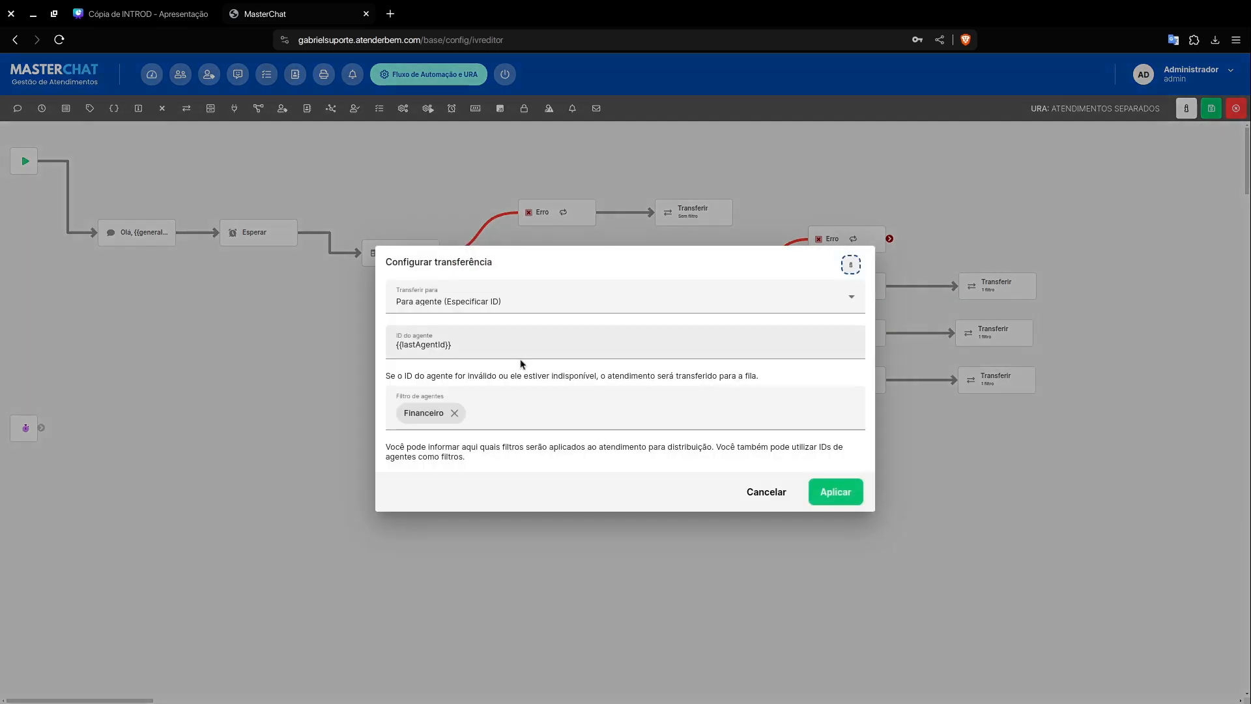
left_click(456, 413)
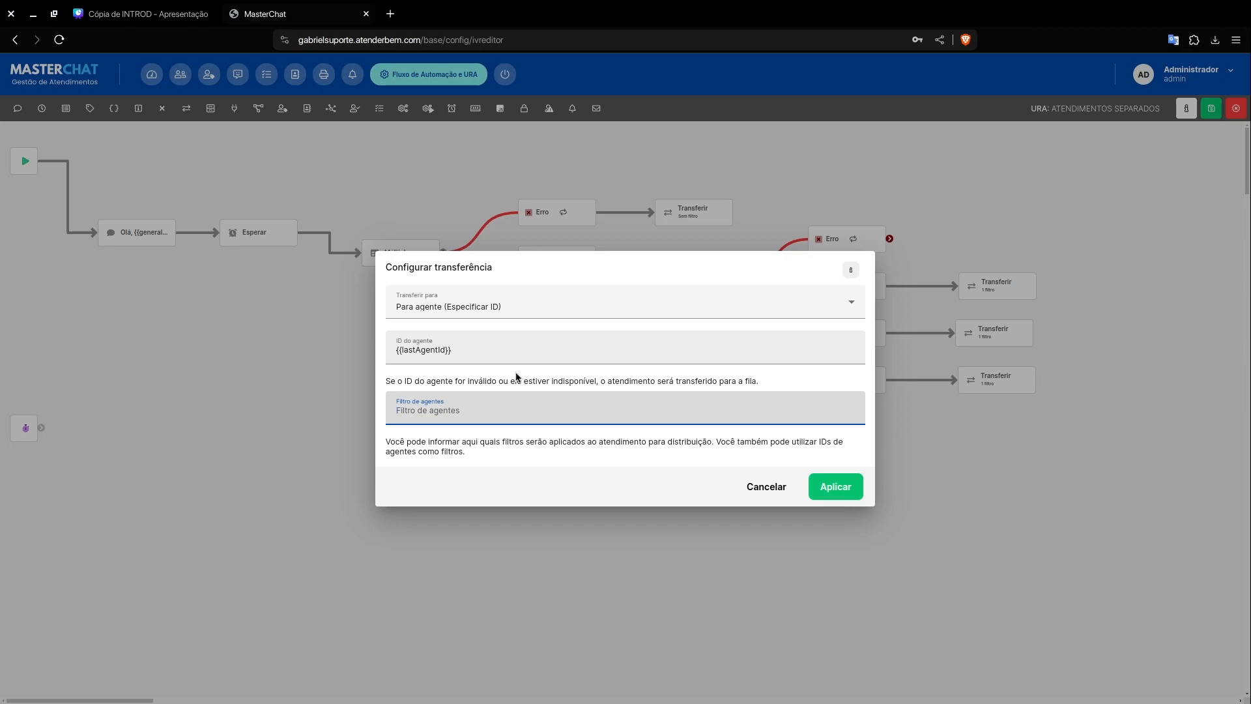
type("Comercial")
key("Return")
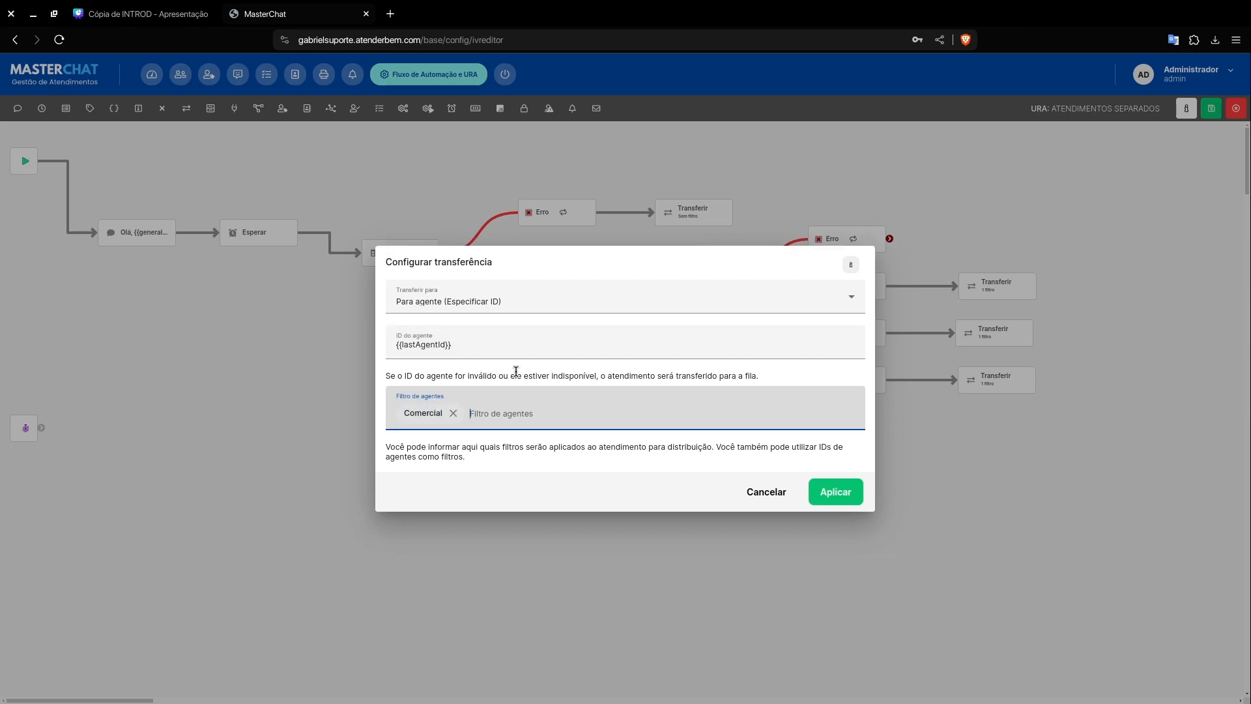
left_click(845, 496)
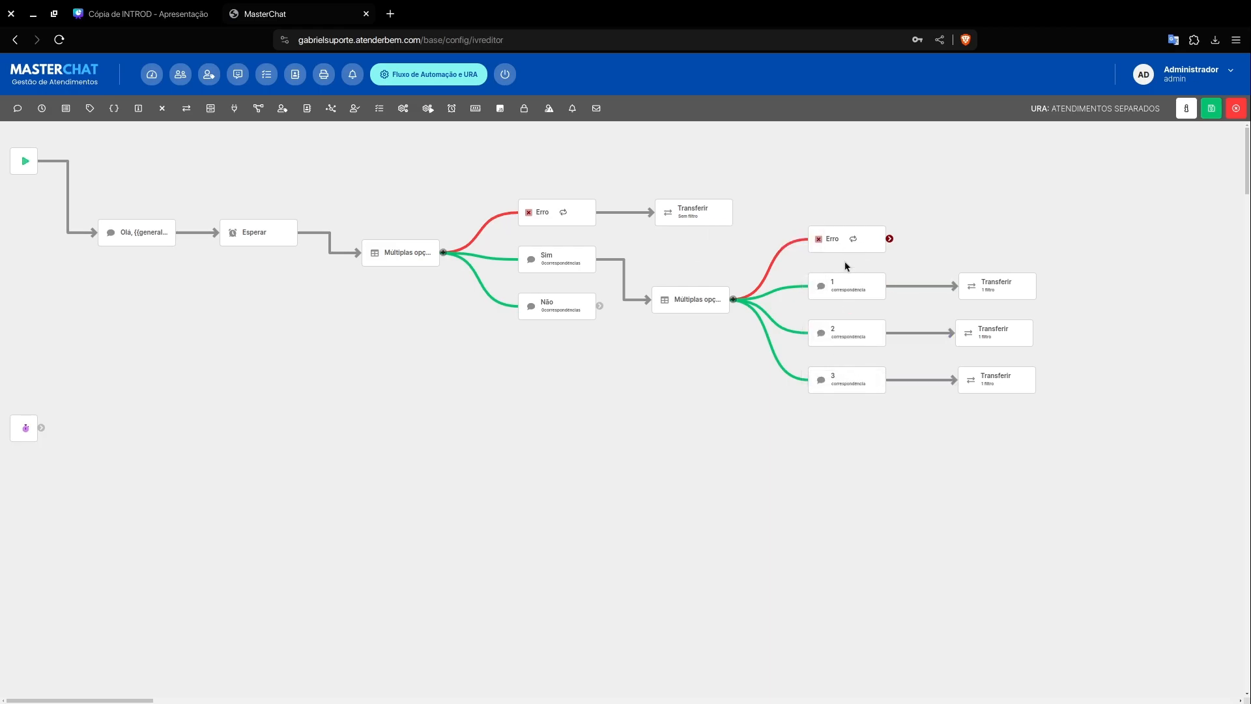
left_click(713, 297)
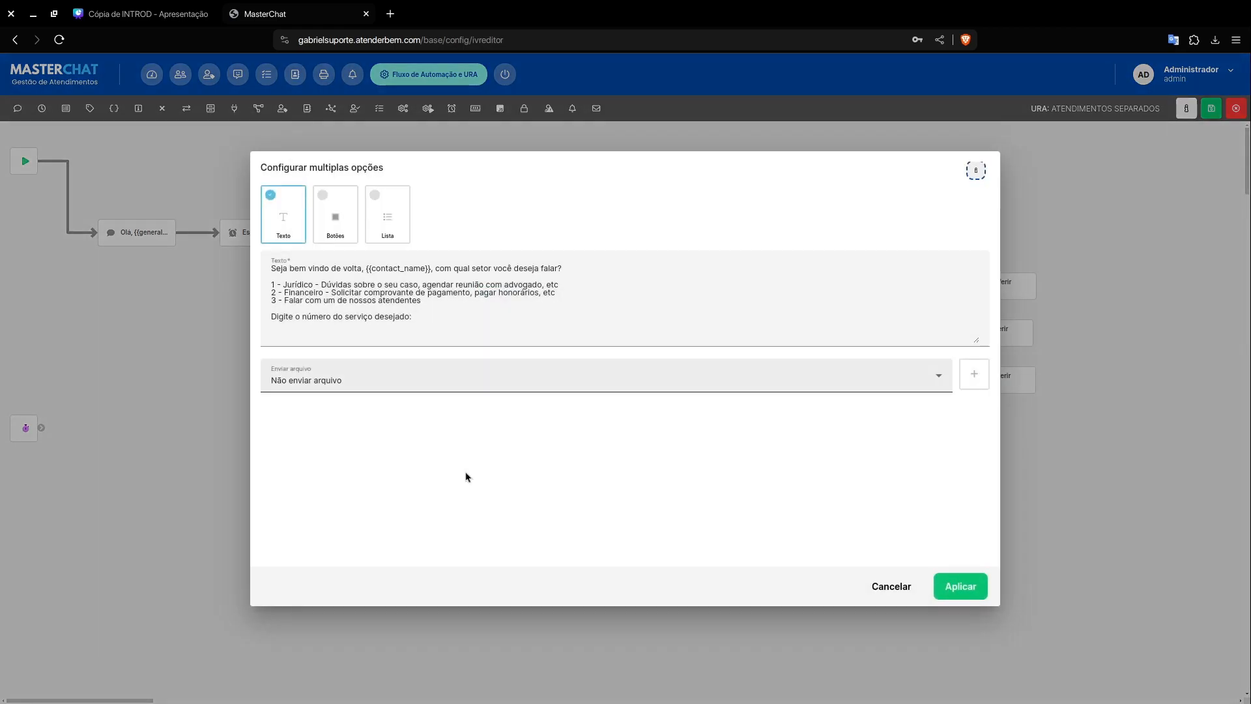
left_click(894, 589)
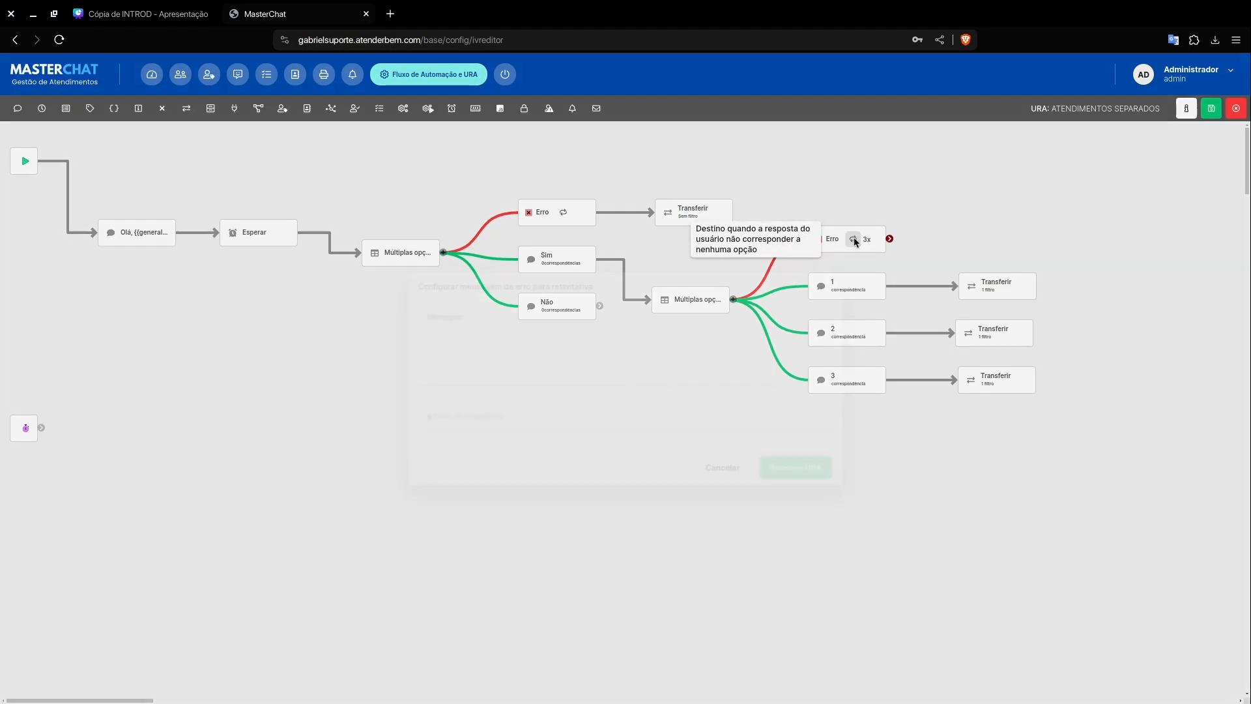
left_click(853, 238)
left_click(737, 481)
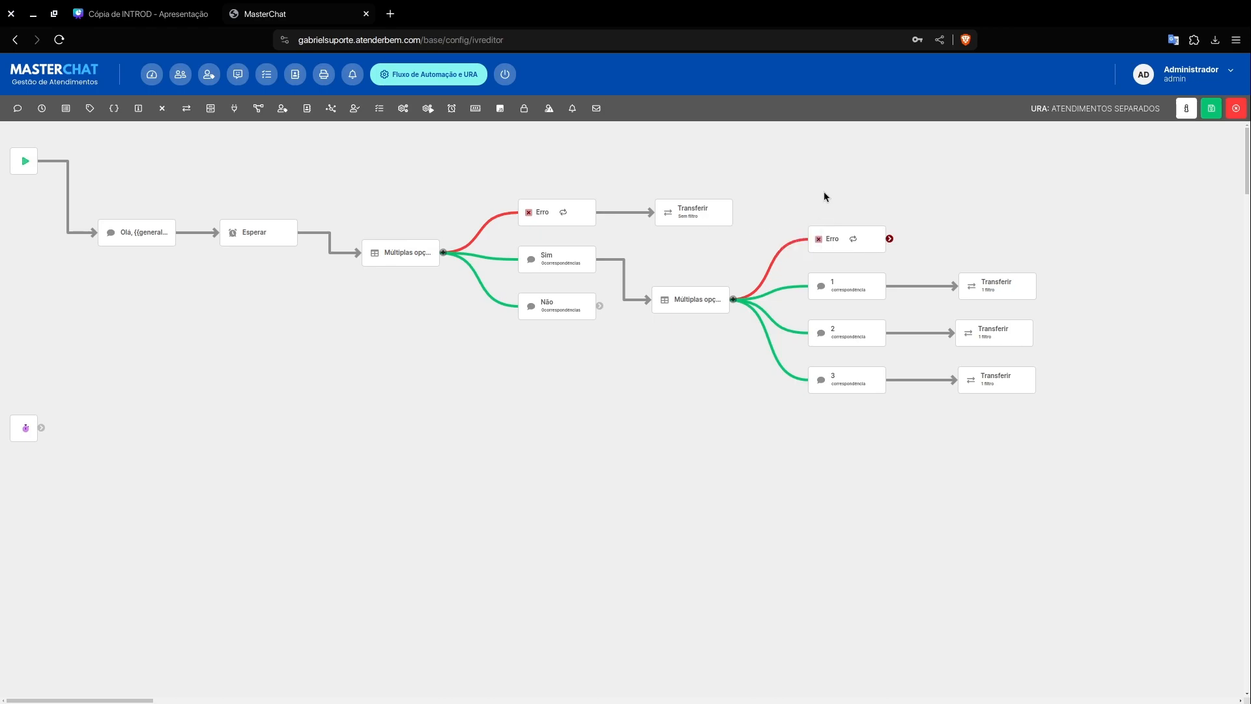
left_click(853, 239)
left_click(492, 307)
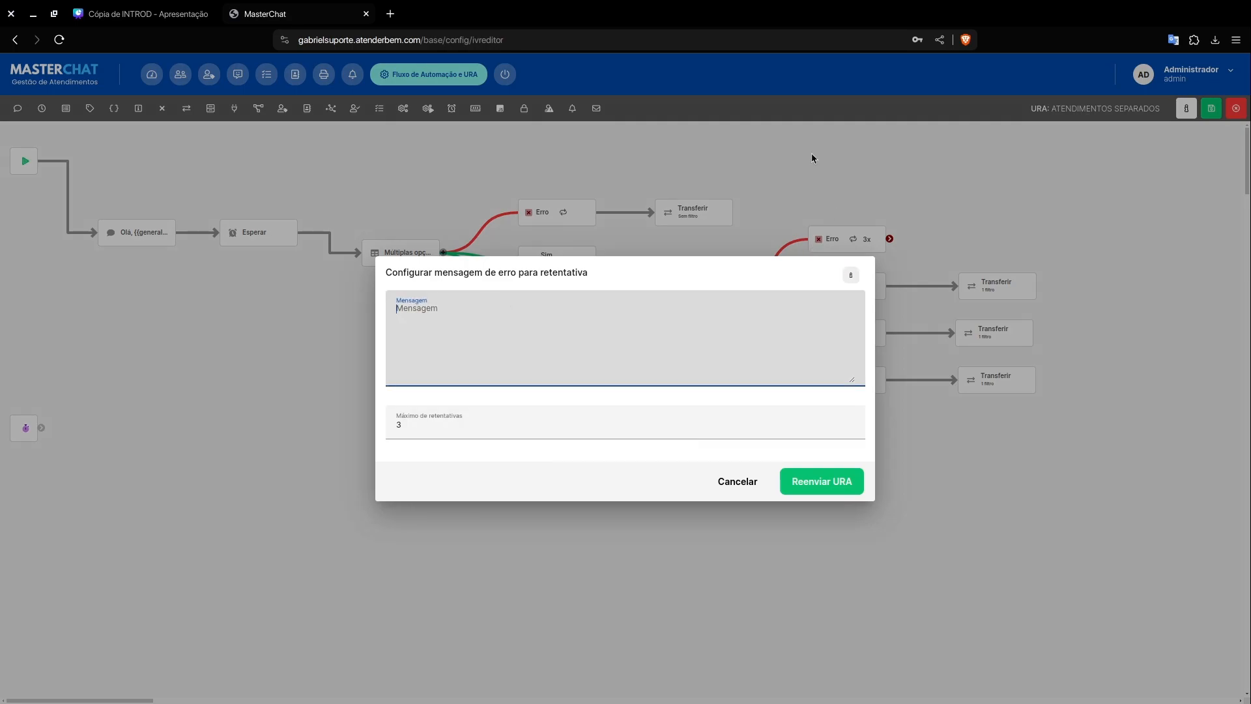
left_click(736, 481)
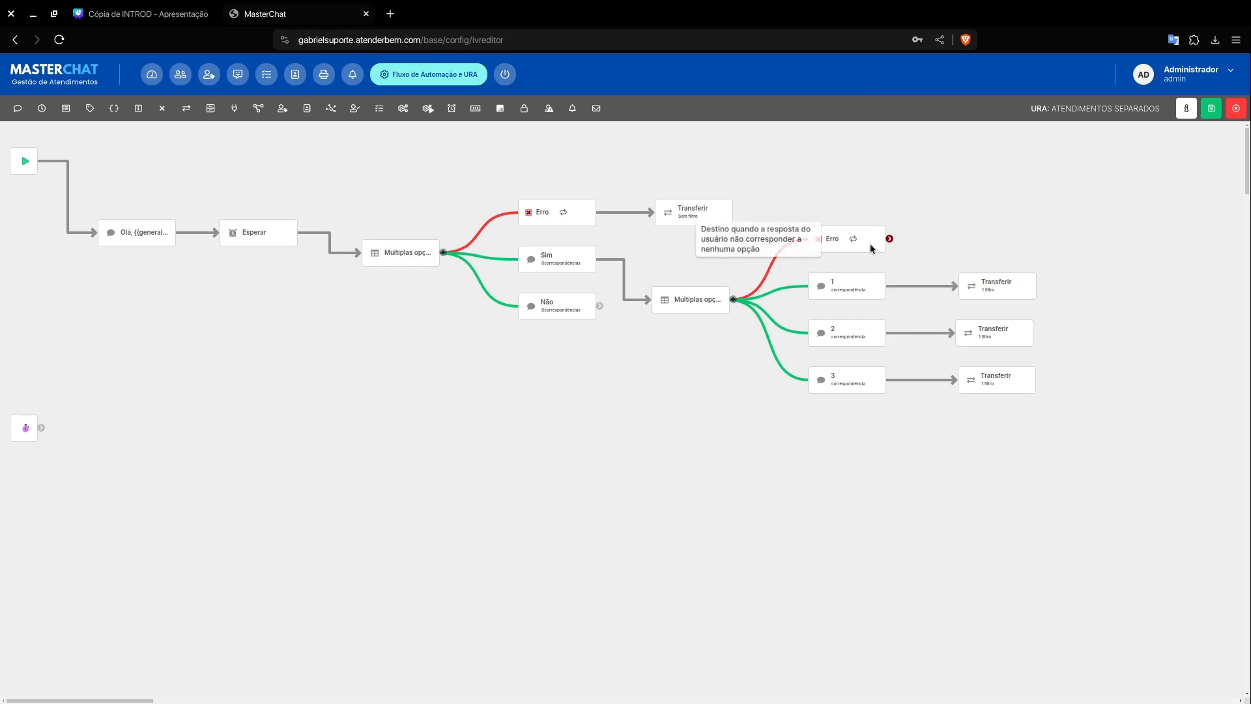
Step: Set the sector menu's error retry to "Desculpe, não conseguimos entender a sua resposta / Selecione apenas os números do serviço desejado", maximum 3 retries, resending the URA
left_click(853, 238)
type("D")
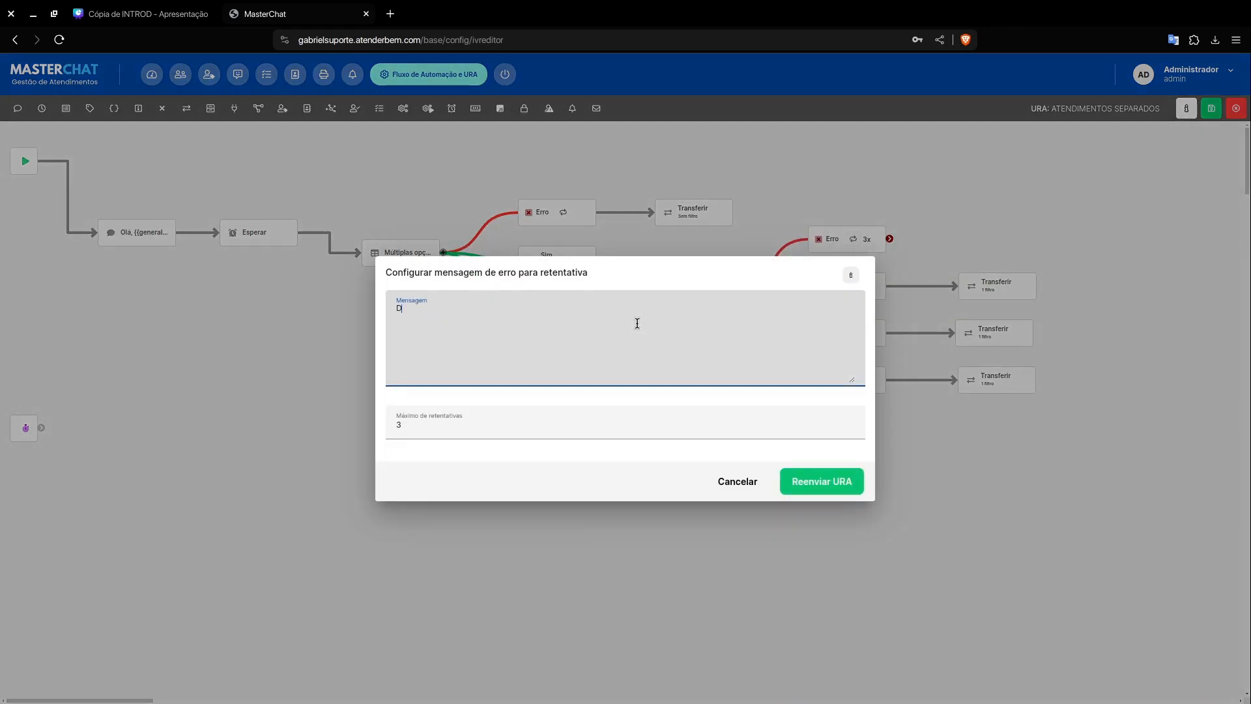
type("esculpe,")
key("ctrl+BackSpace")
key("ctrl+BackSpace")
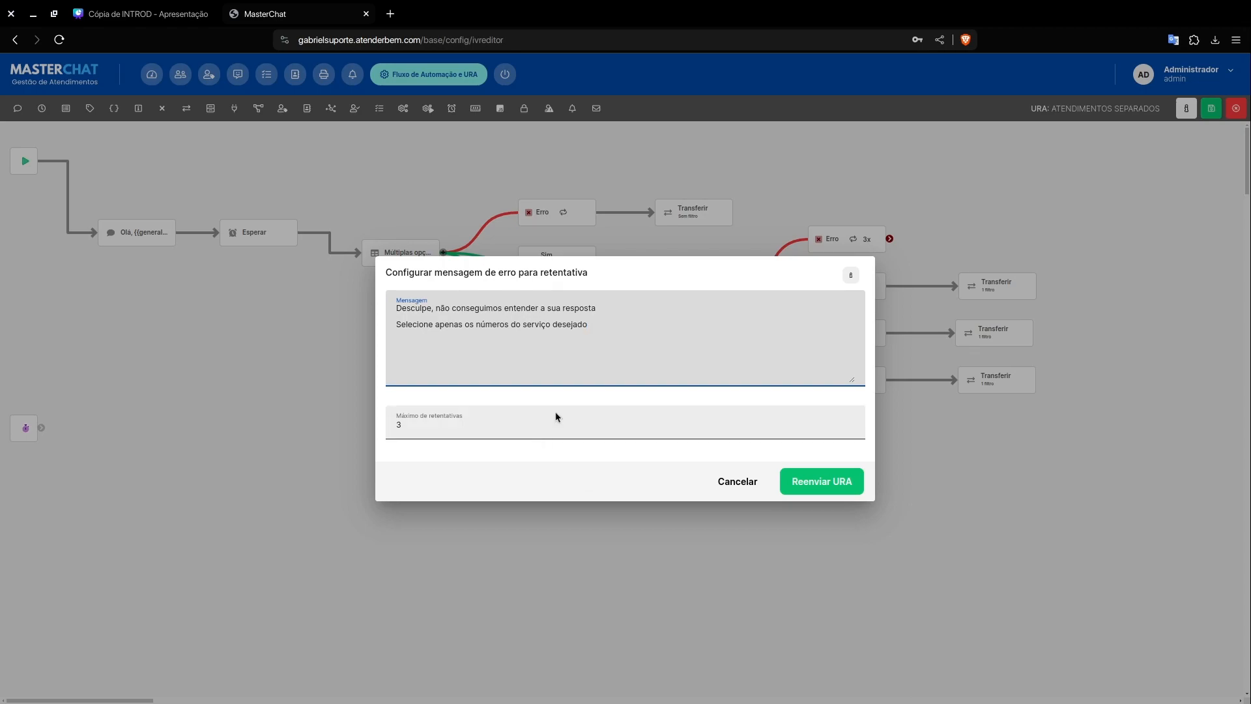
left_click(509, 418)
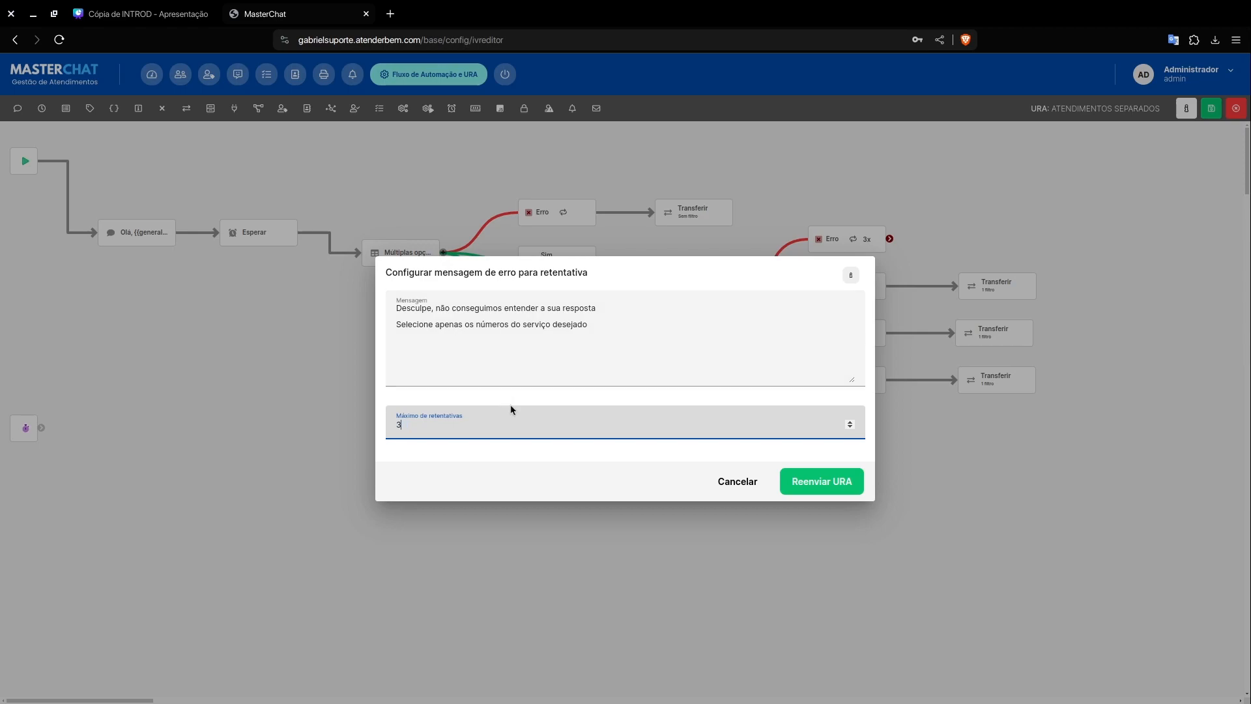
left_click(797, 481)
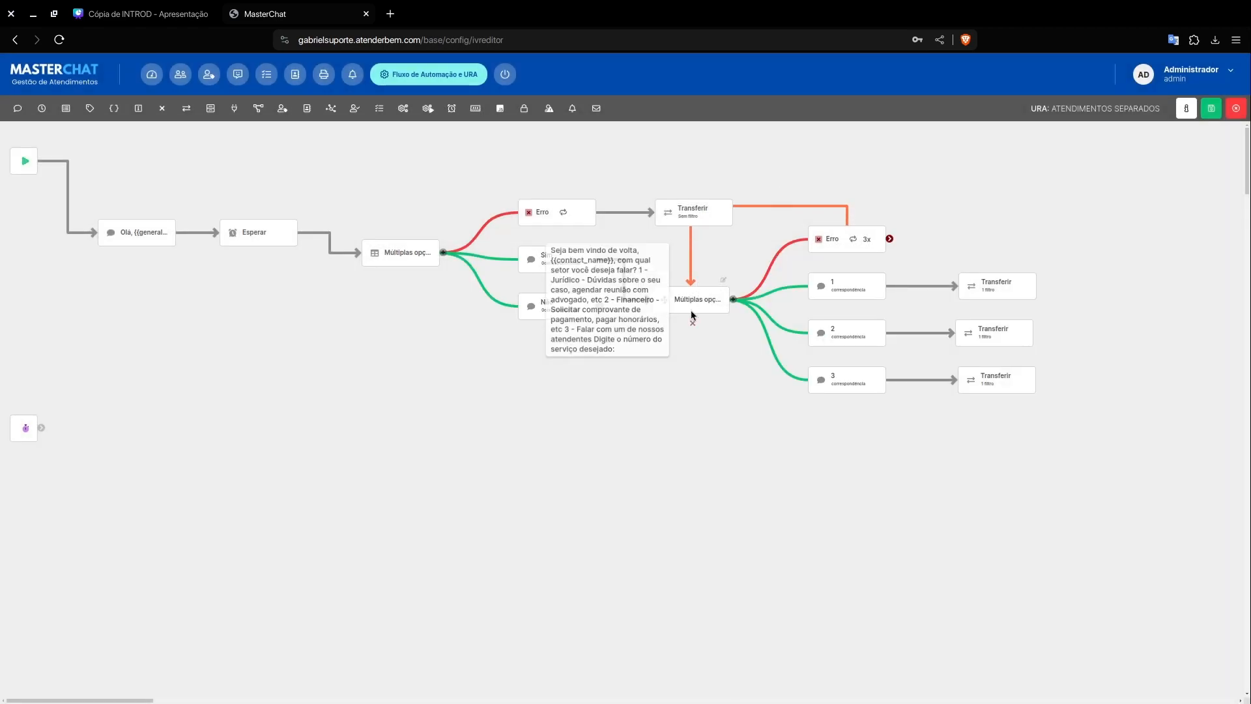
Step: Move the sector menu away from the first menu's branches and realign the three Transferir elements with options 1, 2 and 3
left_click_drag(678, 302, 729, 325)
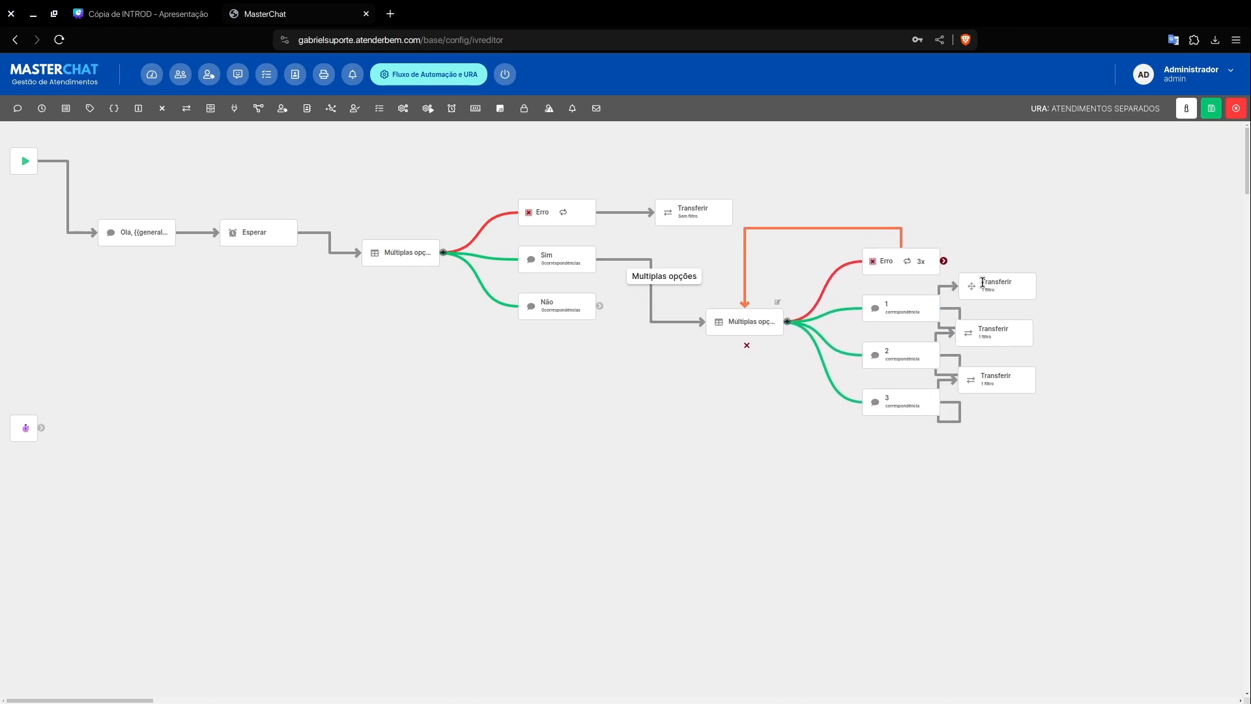
left_click_drag(967, 290, 1045, 354)
left_click_drag(972, 379, 1040, 402)
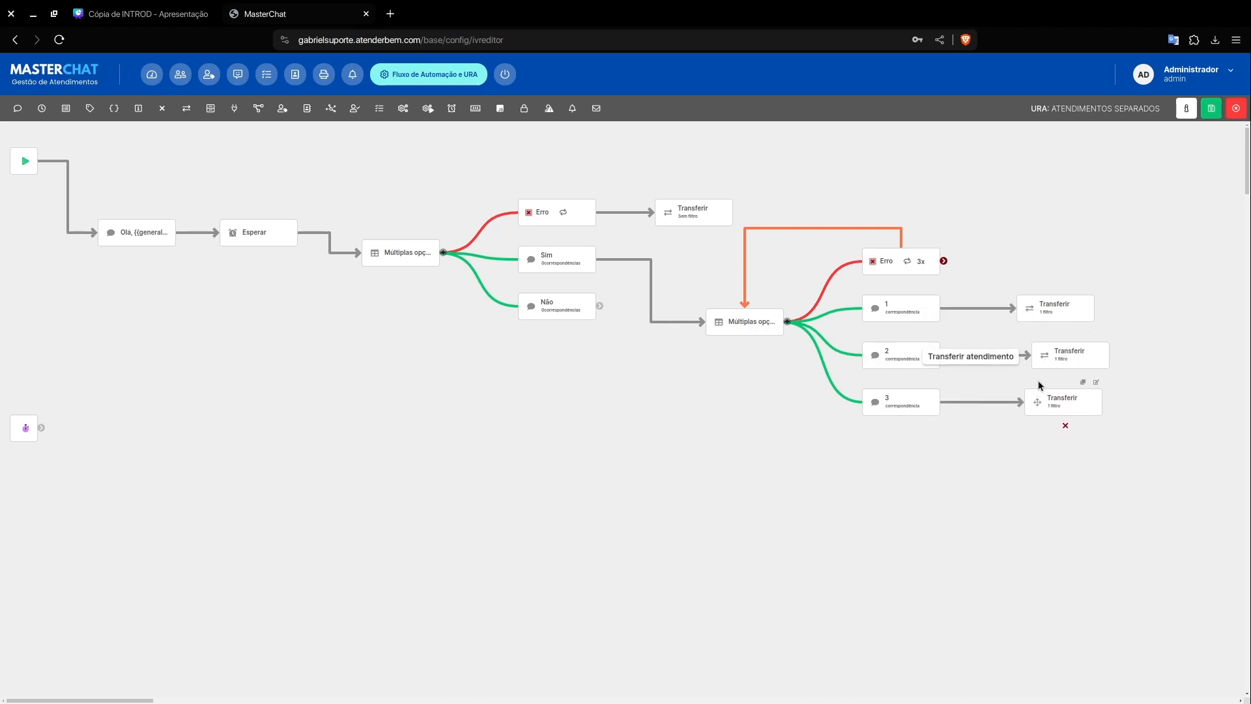
left_click_drag(1042, 355, 1031, 358)
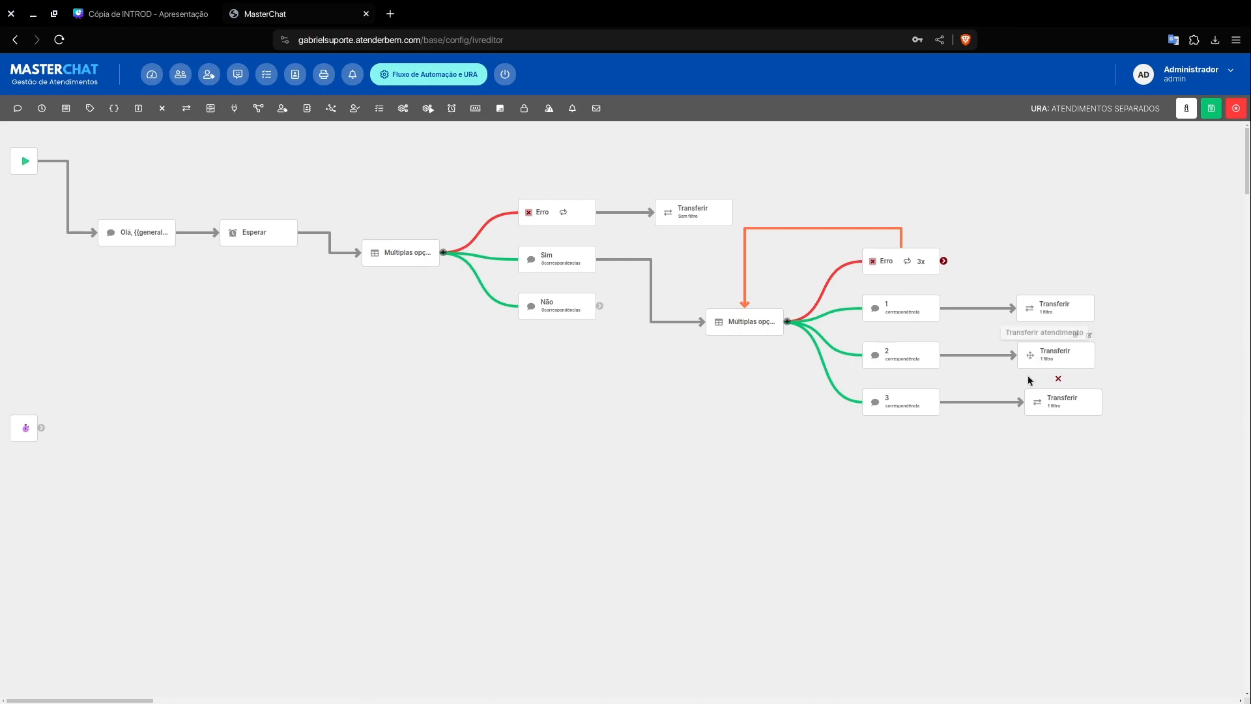
left_click_drag(1032, 401, 1025, 399)
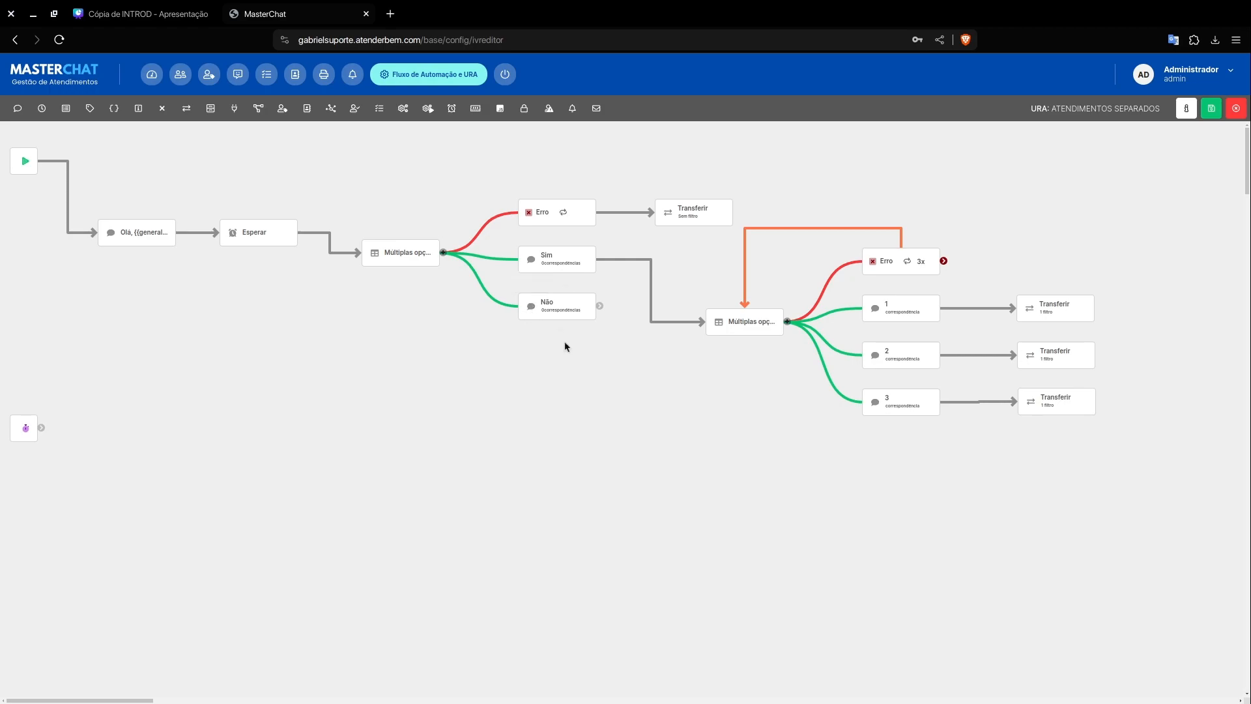
Step: Add a Transferir element below the Não option and connect Não to it
left_click(186, 108)
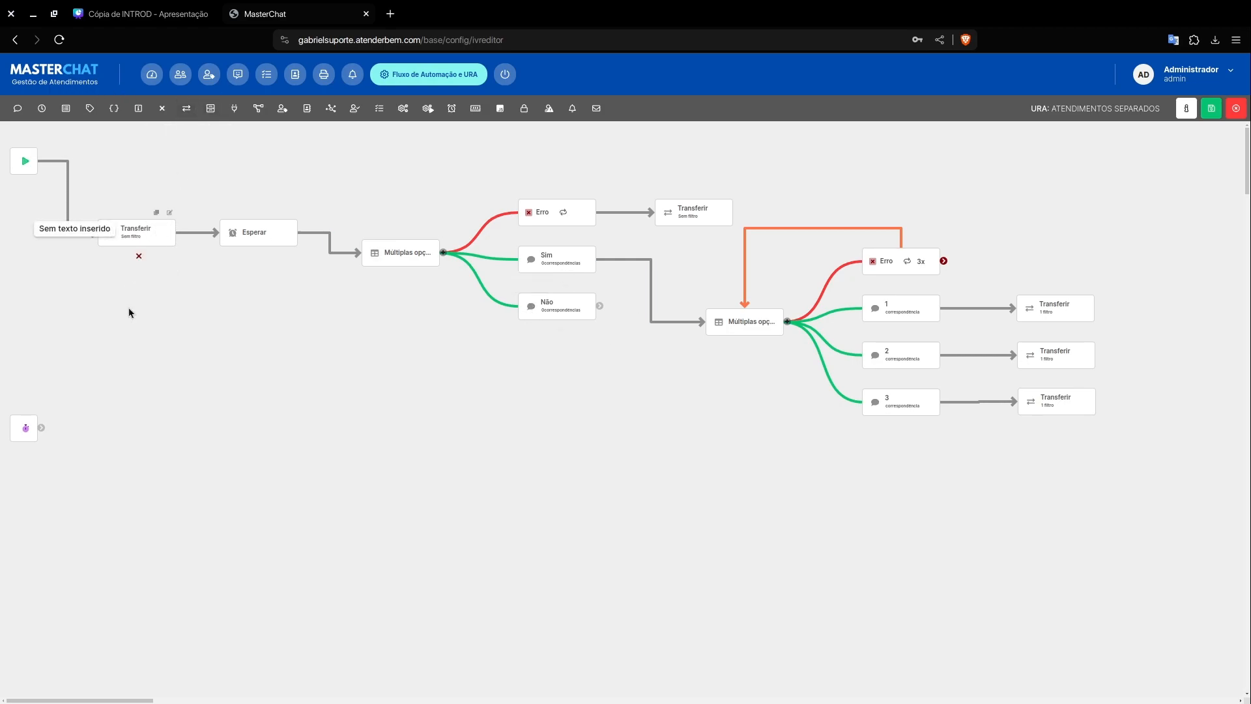
left_click_drag(108, 233, 628, 391)
left_click_drag(599, 306, 651, 389)
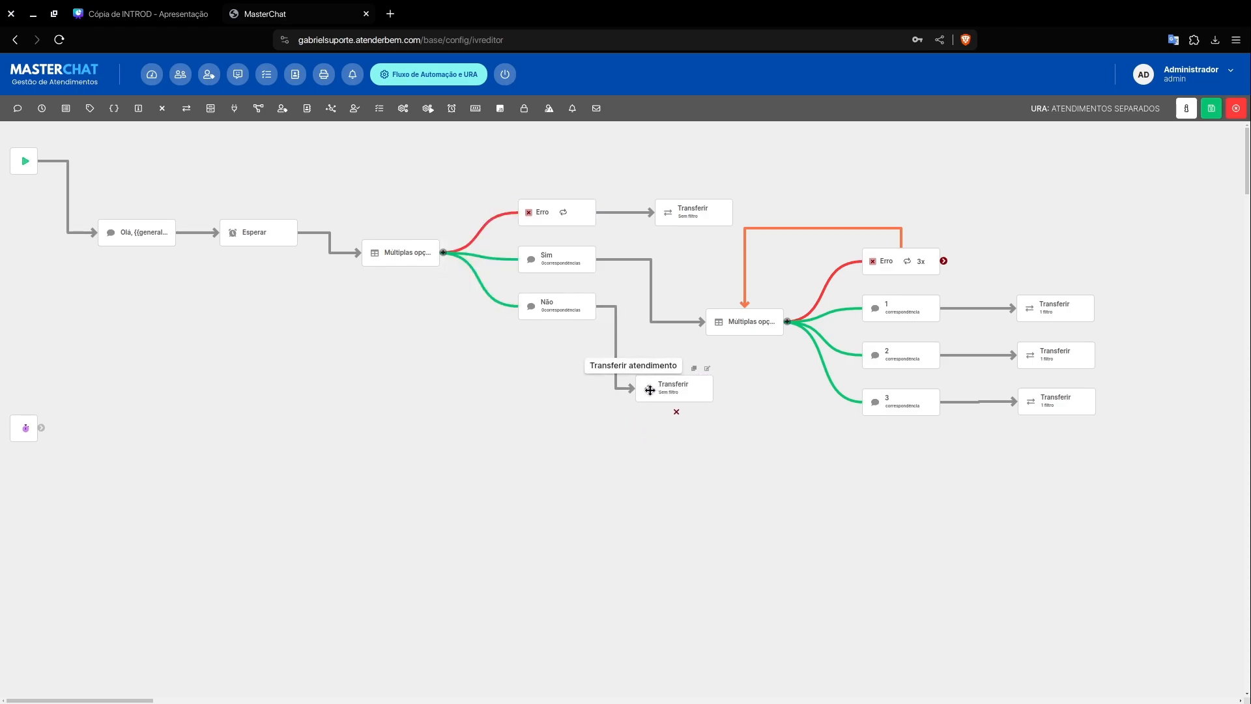
Step: Set the agent filter of Não's Transferir element to "Comercial" with Fila as destination, apply, and save the flow
left_click(708, 368)
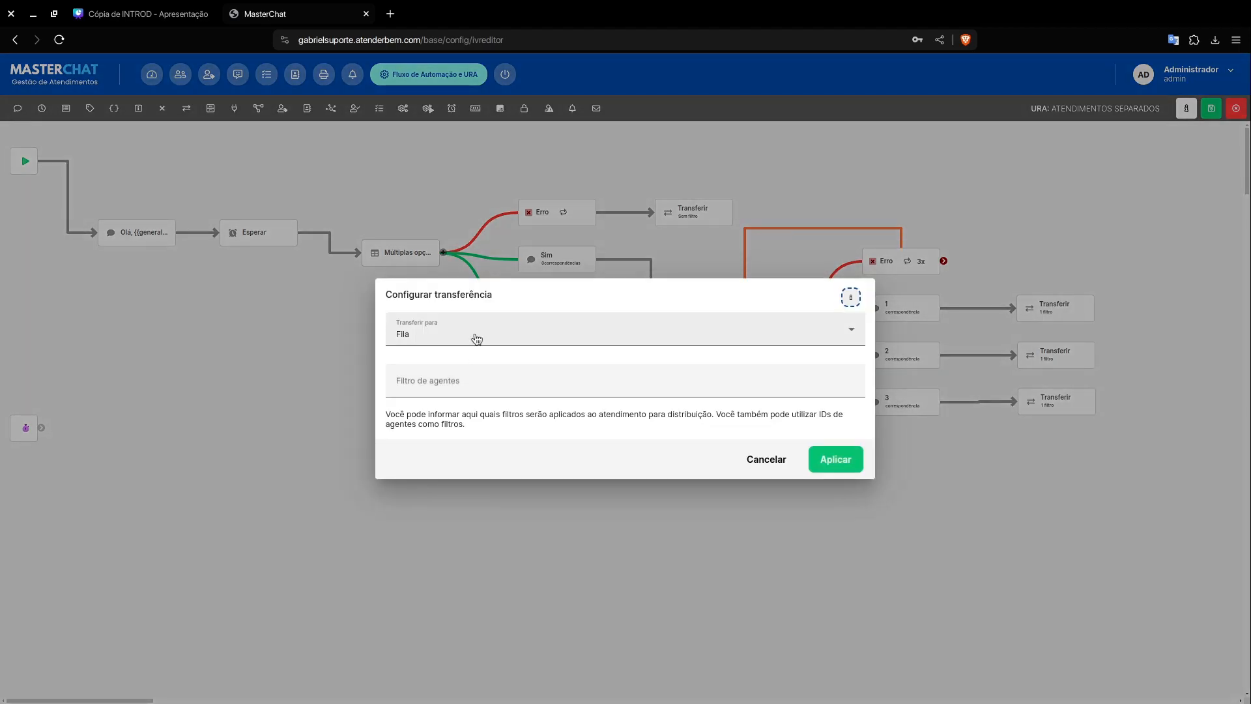
type("C")
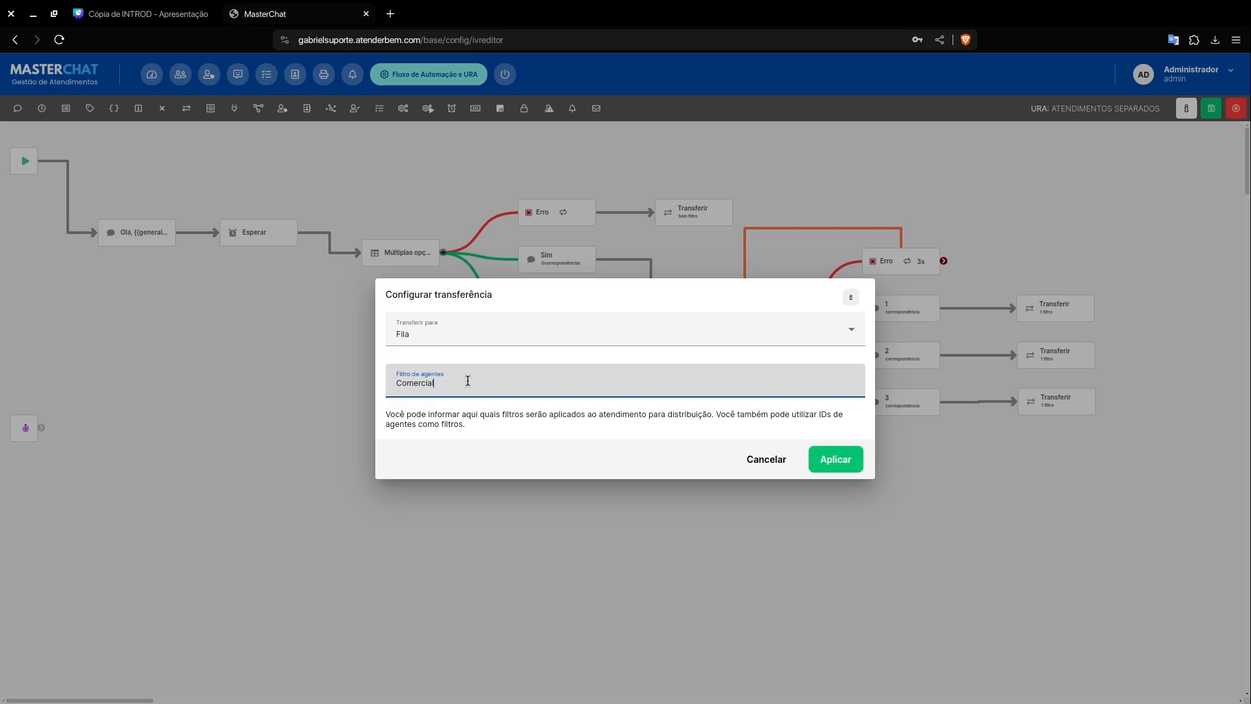
type("omercial")
key("Return")
left_click(837, 460)
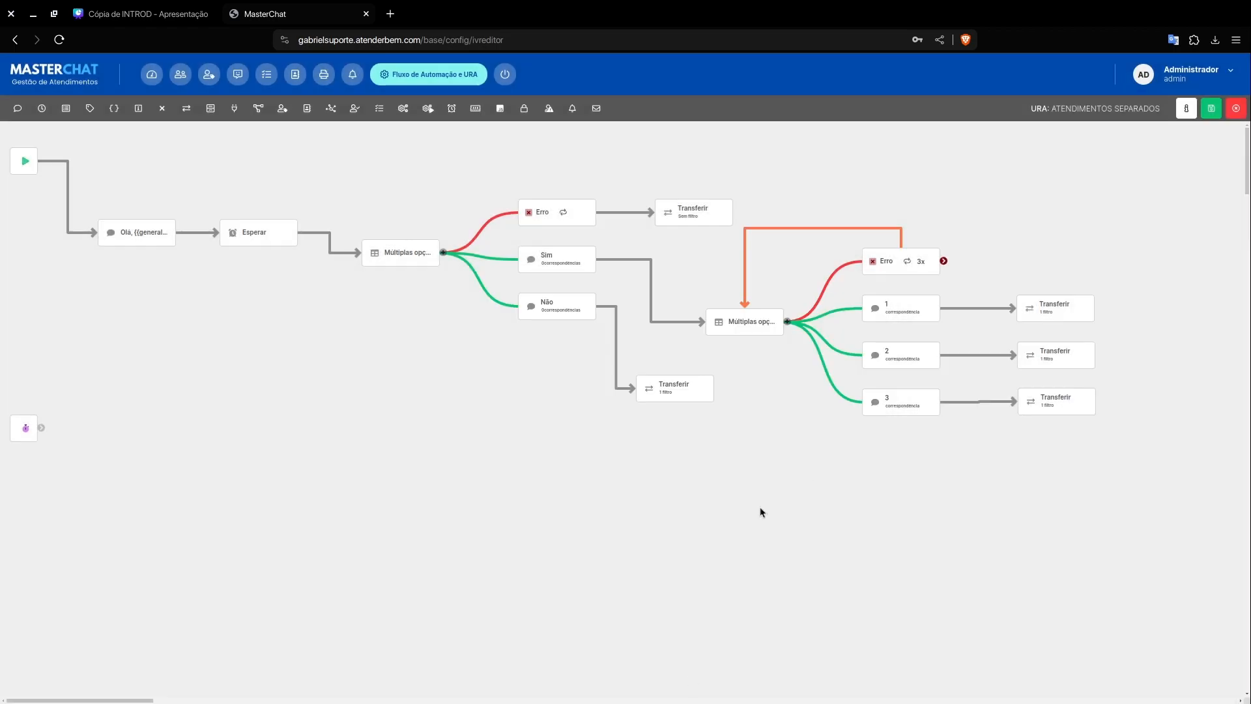
left_click(1211, 108)
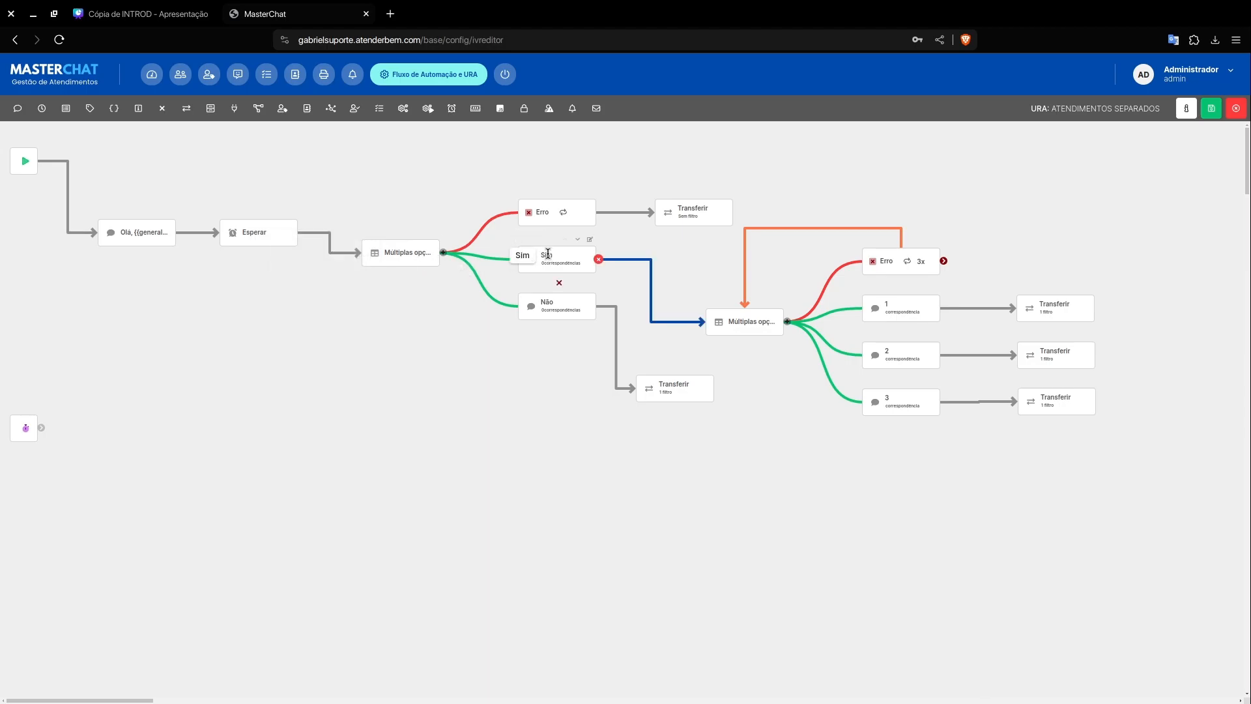
Step: Review the settings of the Sim option, the sector menu and option 1, closing each without changes
left_click(590, 239)
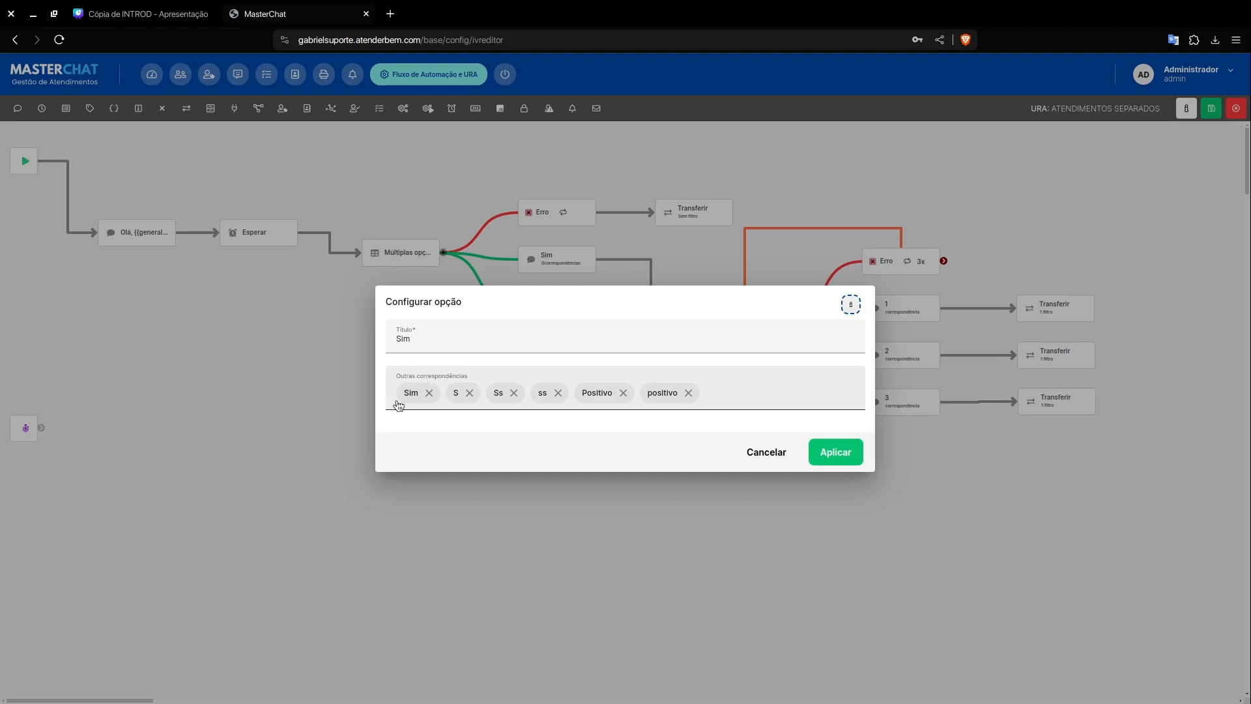
left_click(766, 452)
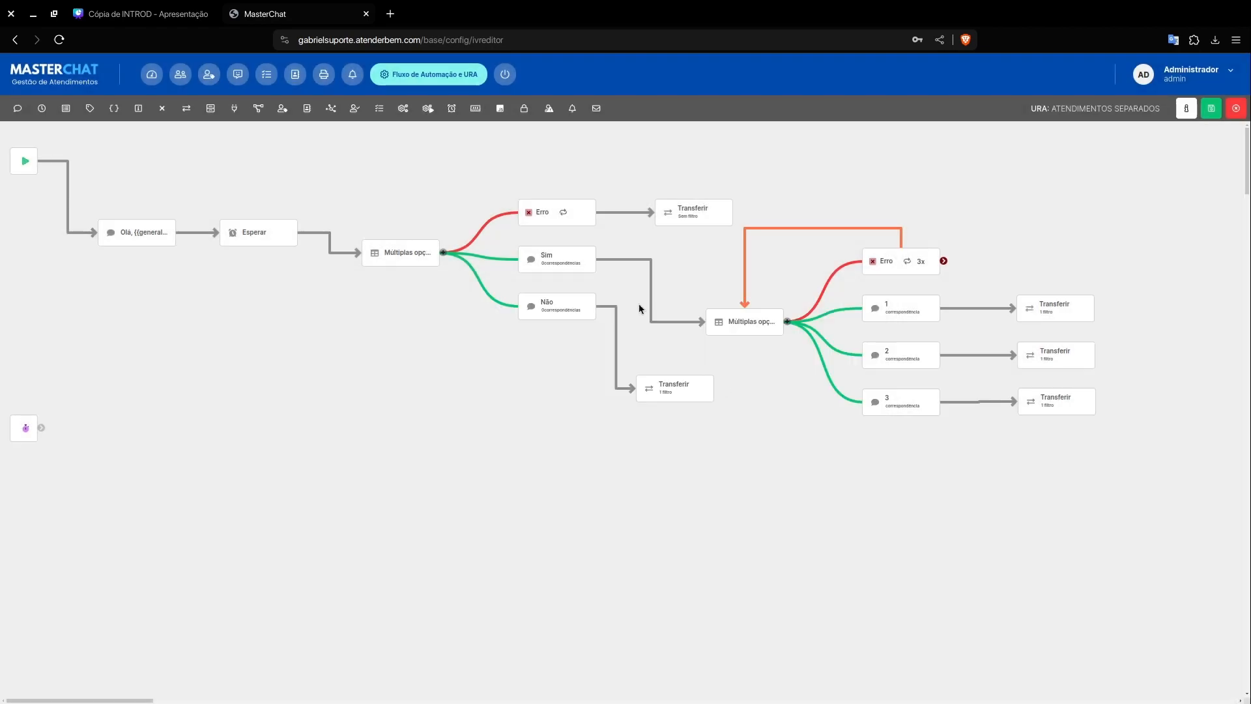
left_click(779, 303)
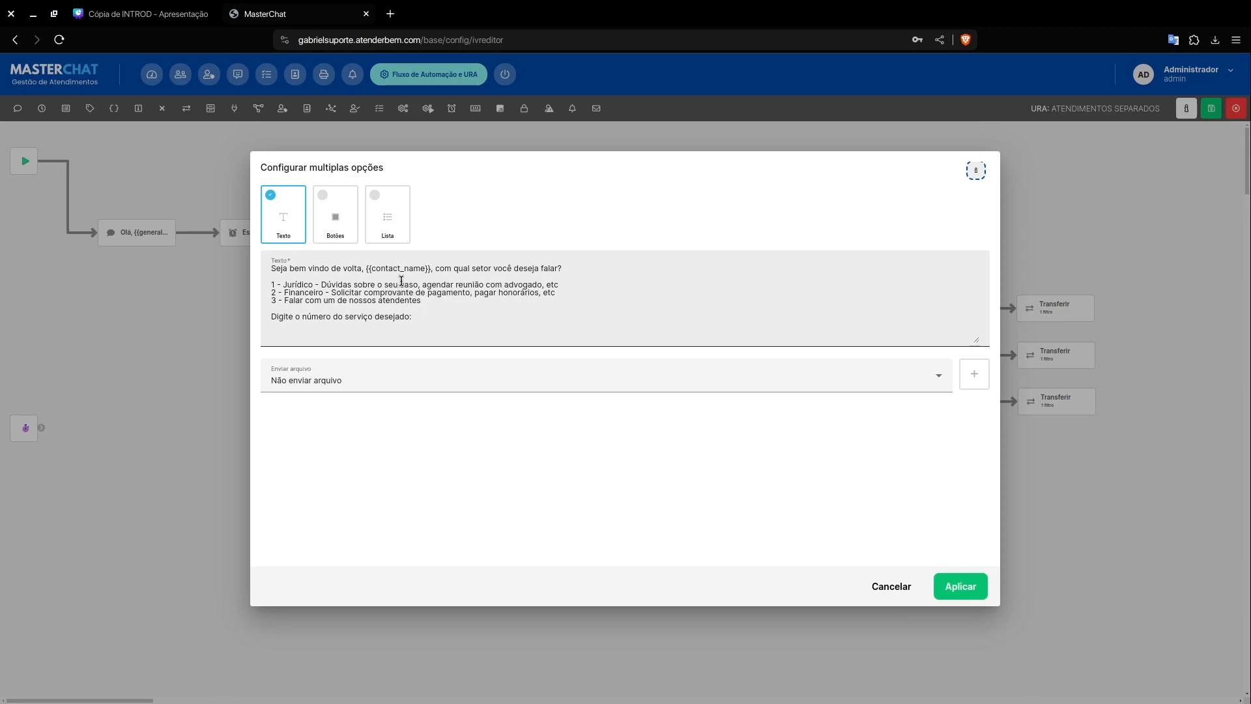
left_click(893, 587)
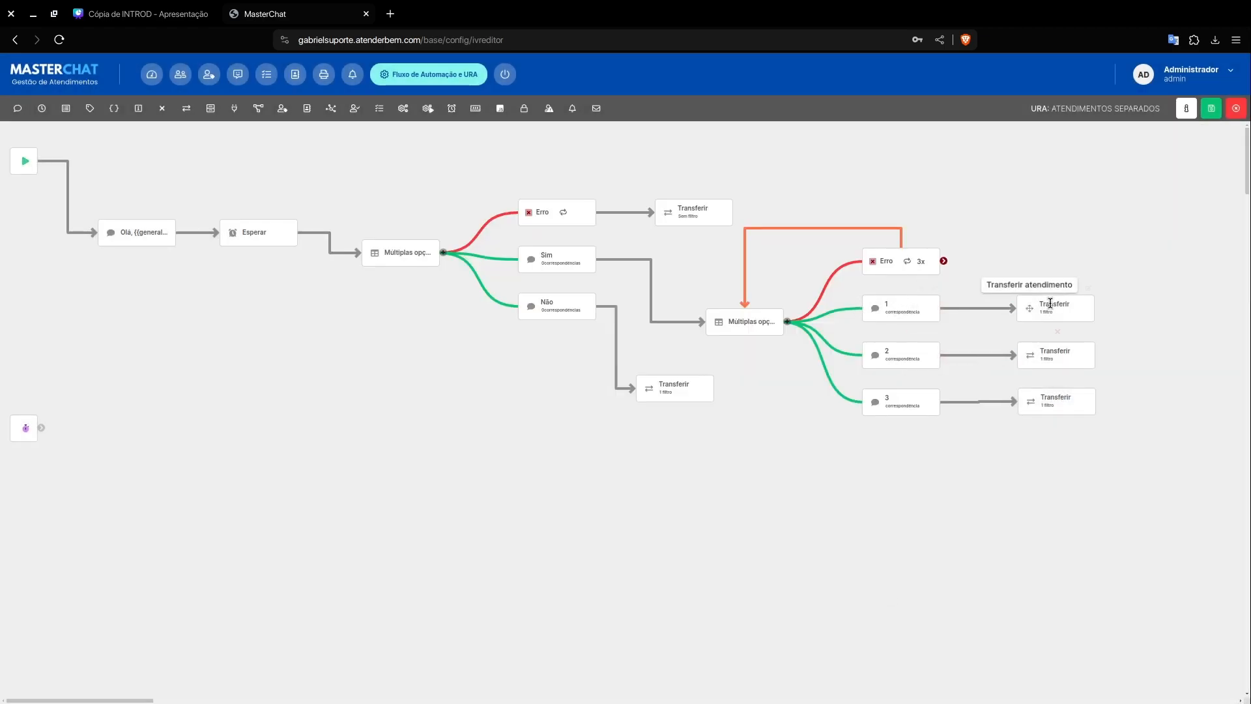
left_click(935, 299)
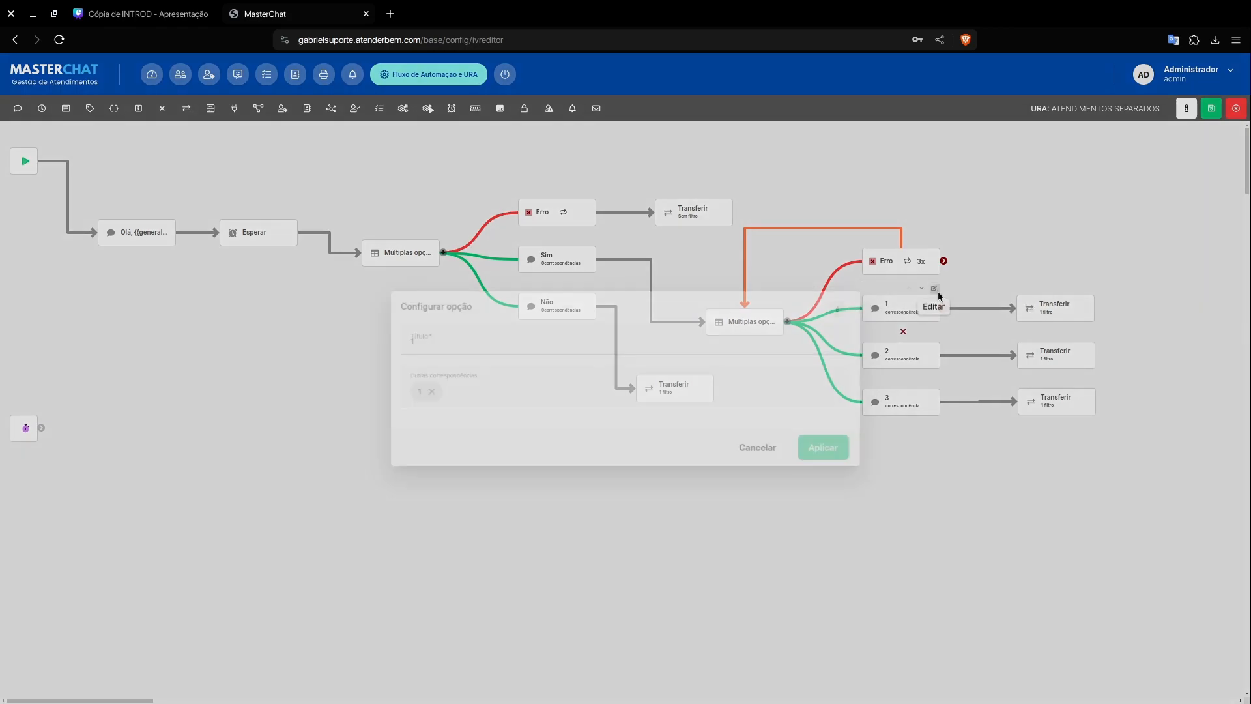
left_click(777, 448)
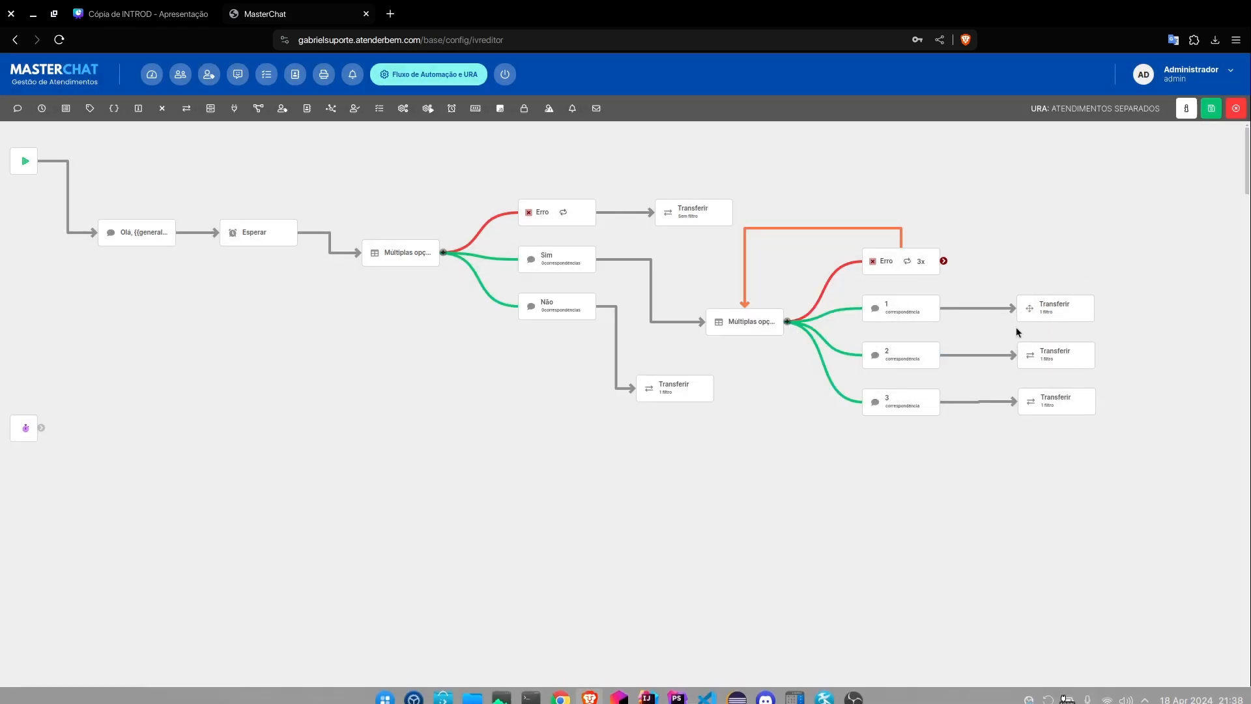
Step: Disconnect options 1, 2 and 3 from their Transferir elements and move those elements farther away to make room between them
left_click(1059, 328)
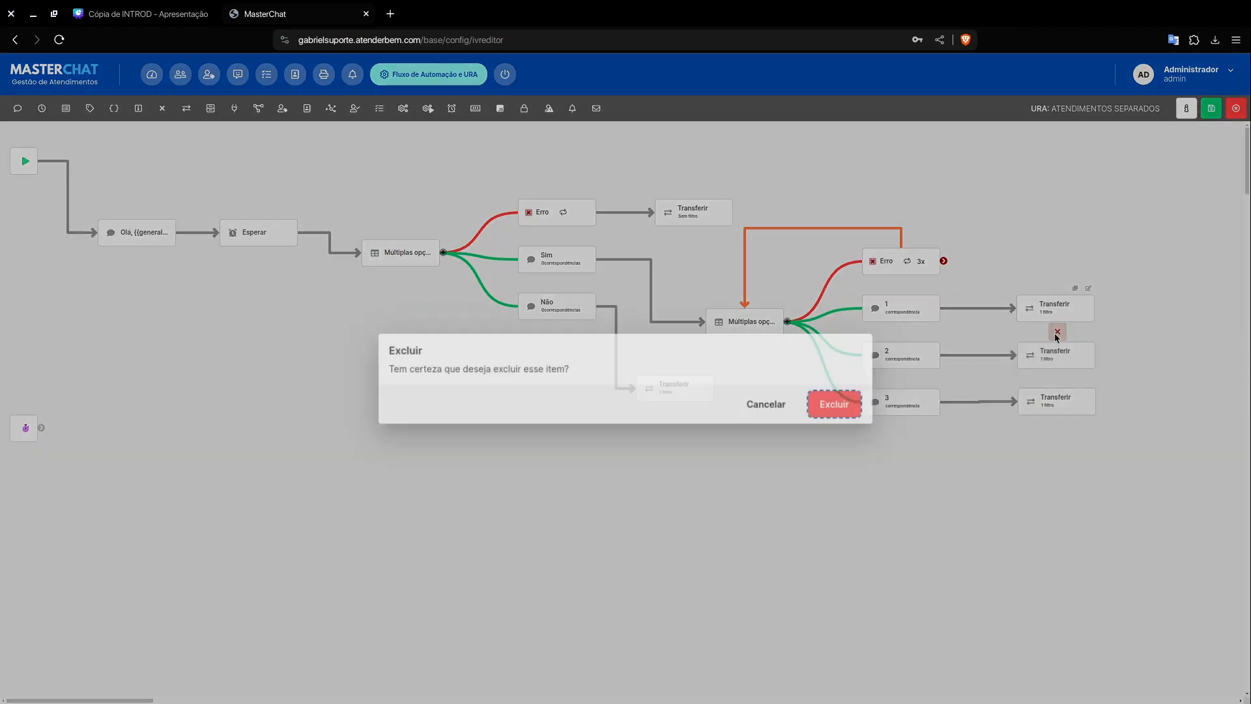
left_click(773, 406)
left_click(943, 308)
left_click_drag(1029, 304, 1131, 308)
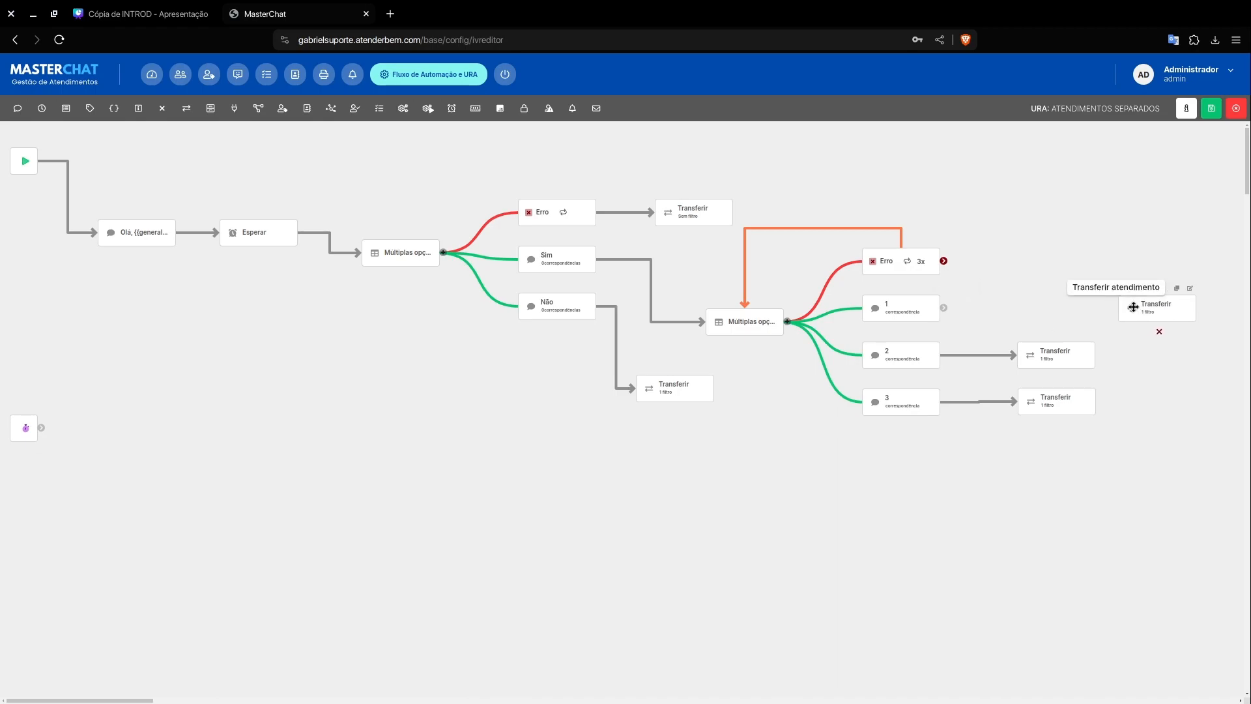
left_click(960, 356)
left_click_drag(1036, 357, 1137, 358)
left_click(945, 402)
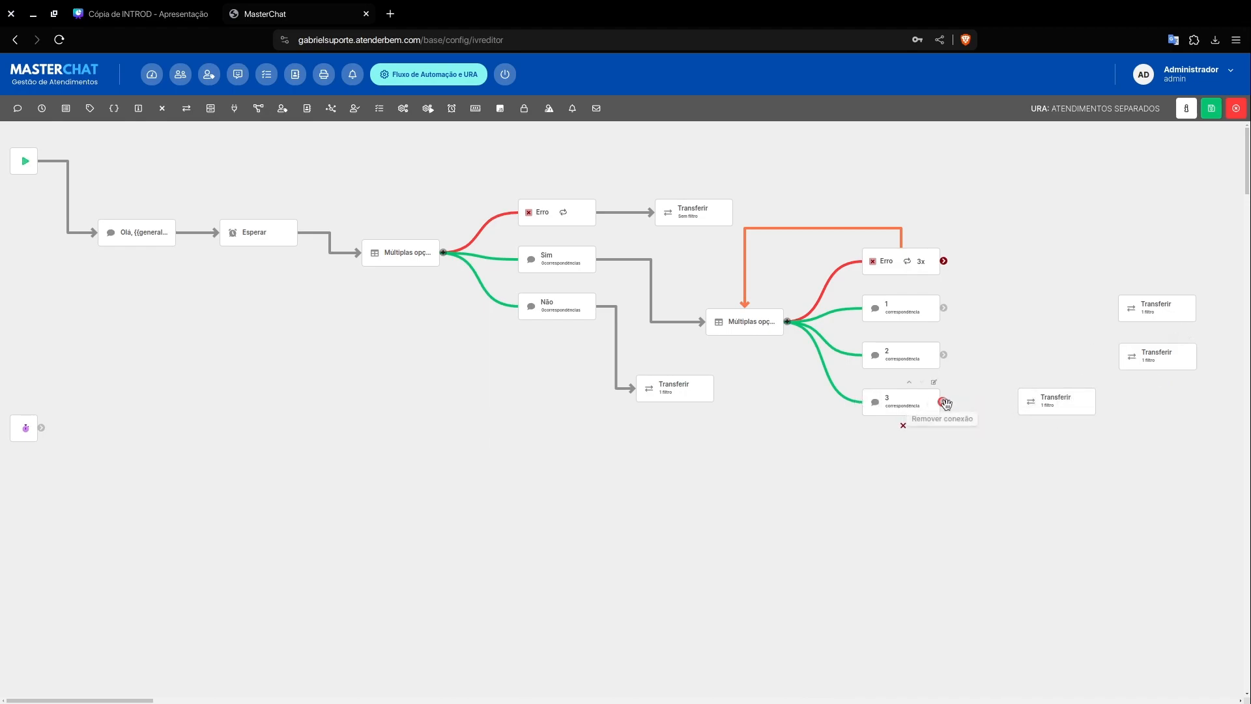
left_click_drag(1030, 402, 1128, 407)
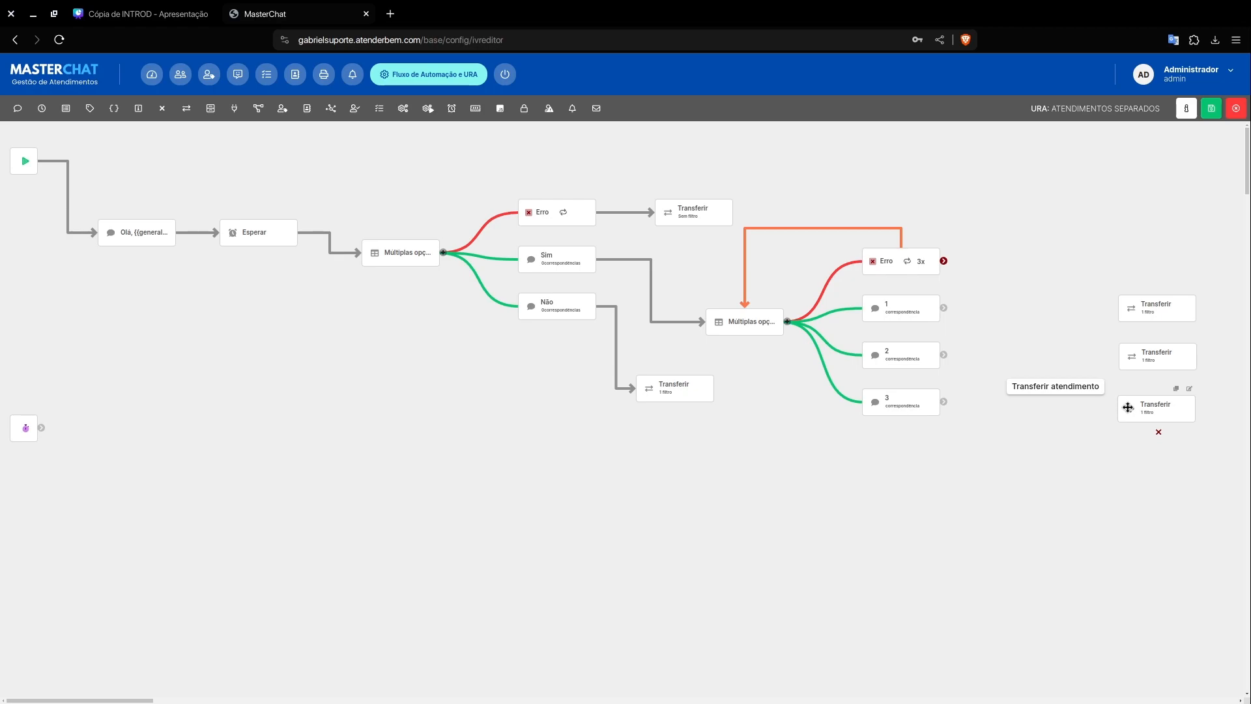
Step: Add an Enviar mensagem element beside option 1 with the text "Estamos transferindo você para um de nossos atendentes, por favor, aguarde" and apply
left_click(18, 108)
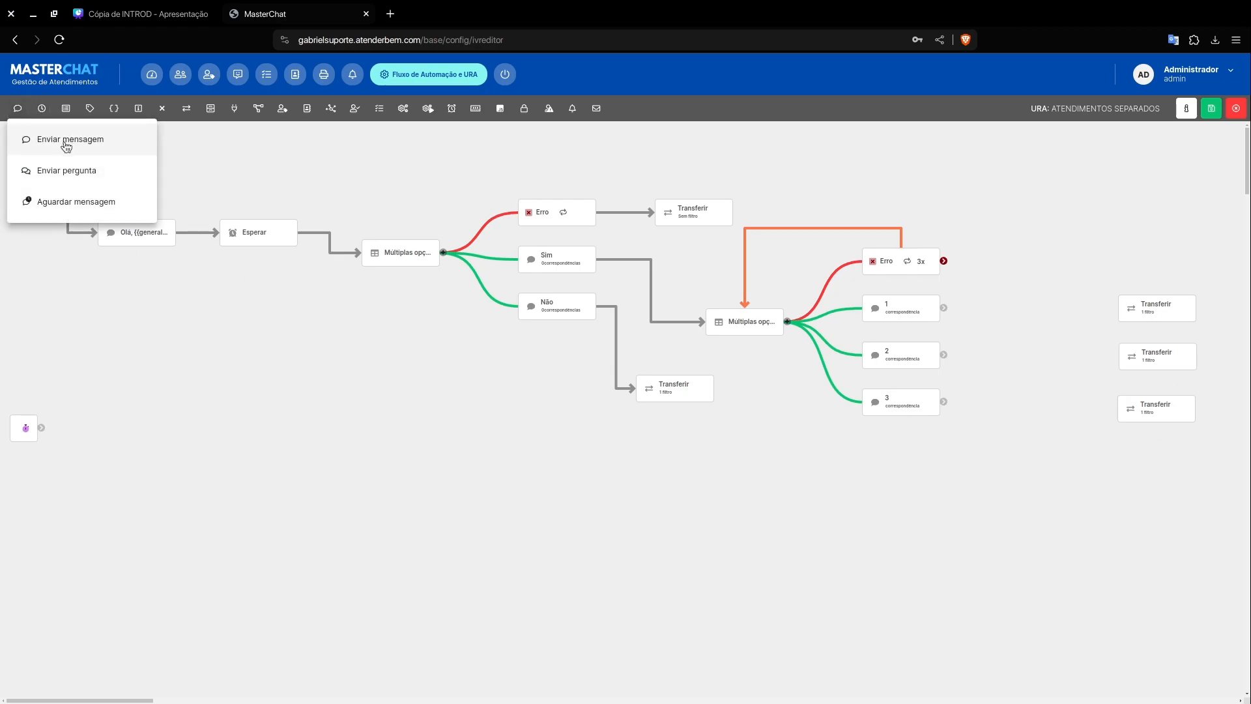
left_click(66, 147)
left_click_drag(110, 233, 1046, 301)
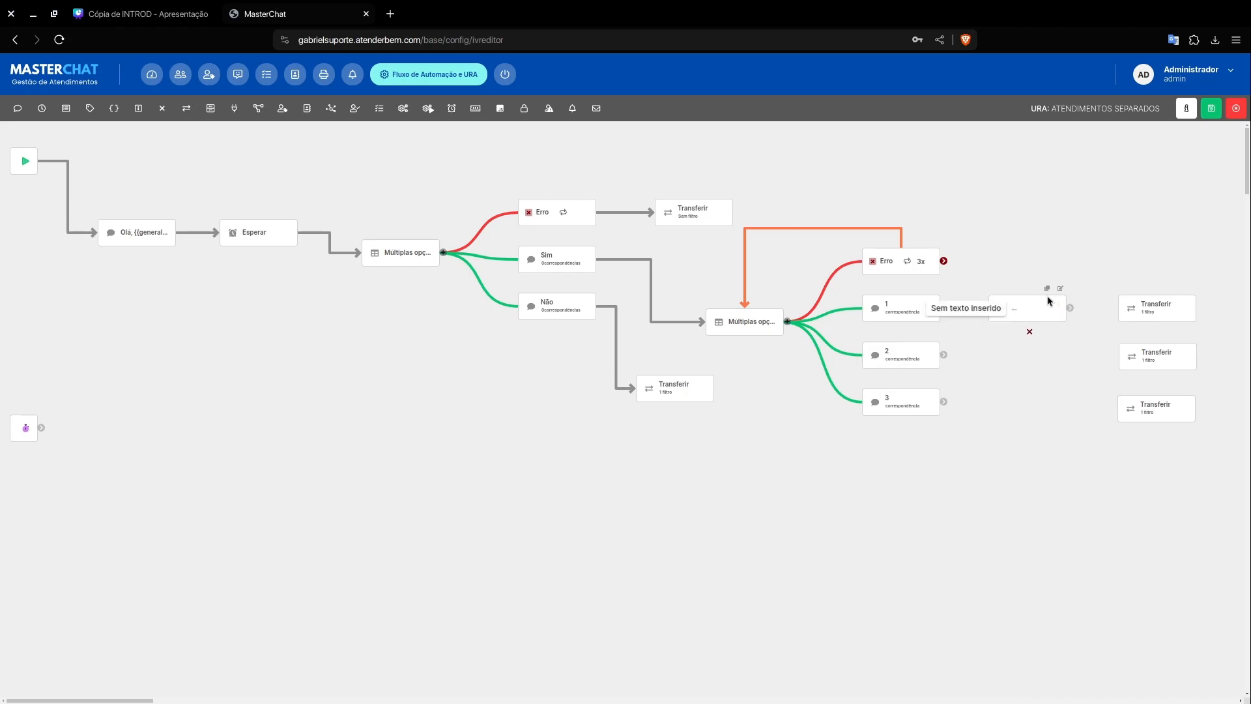
left_click(1060, 288)
left_click(700, 365)
type("E")
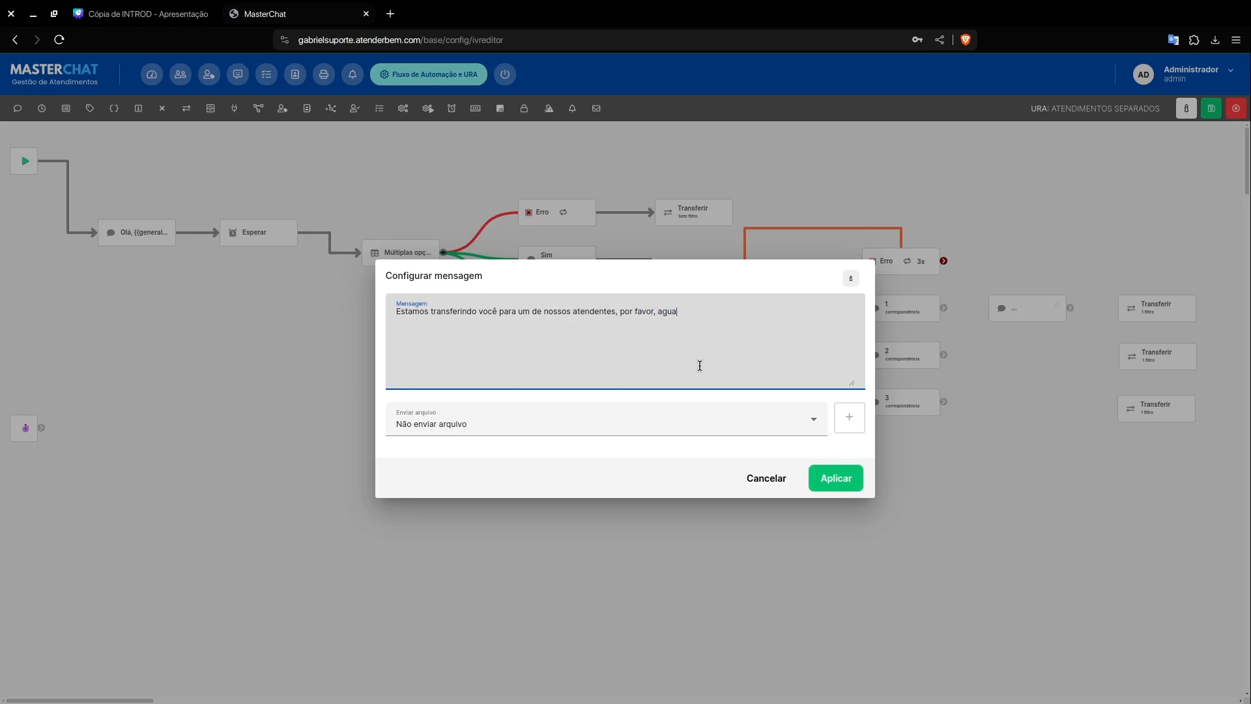
key("ctrl+a")
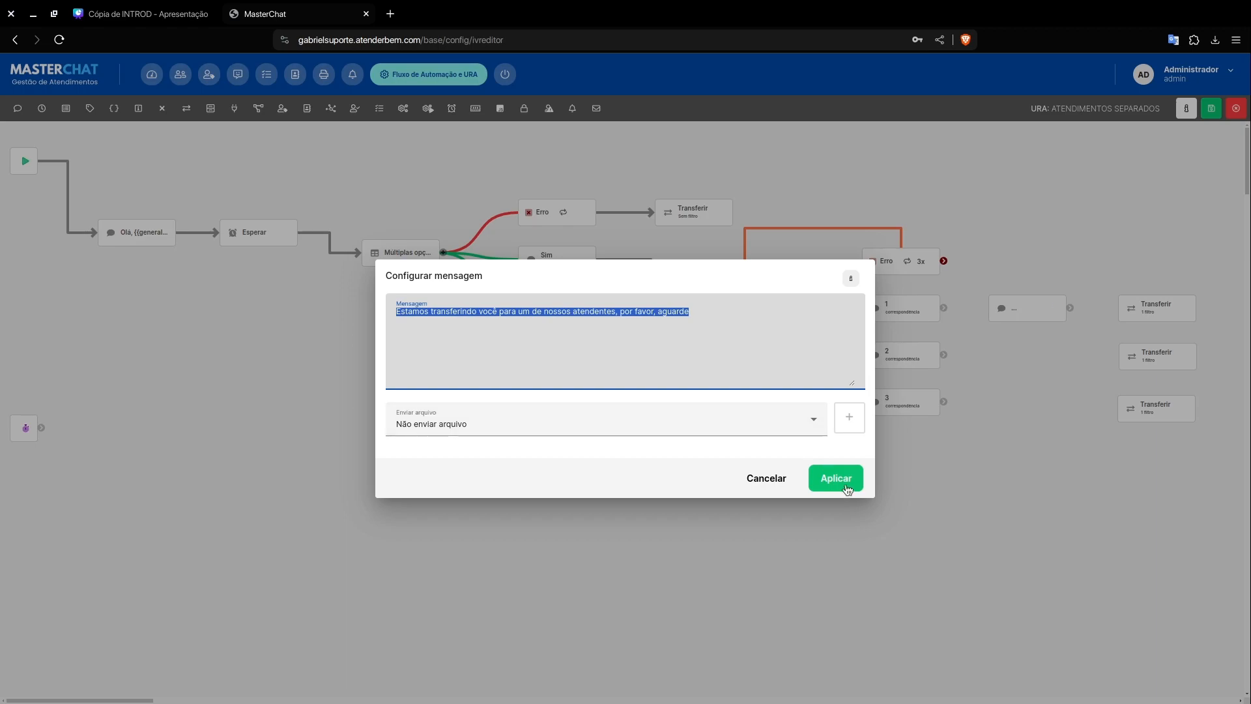
left_click(836, 477)
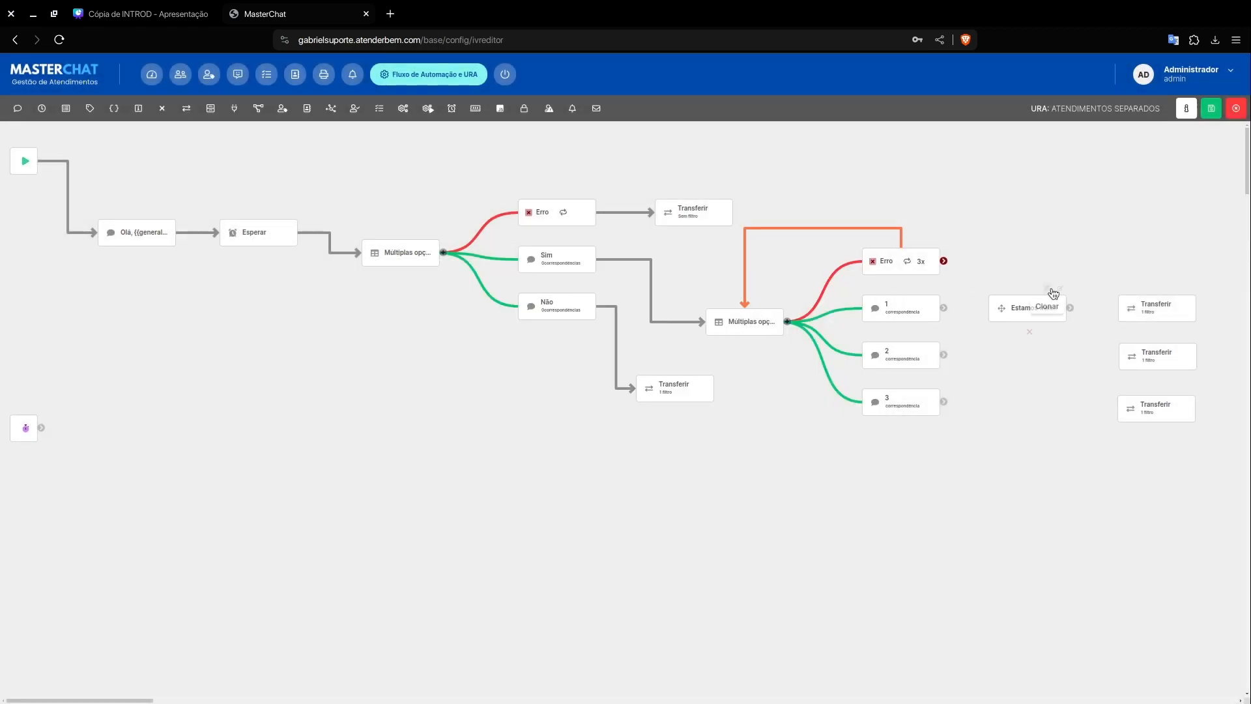
Step: Duplicate the transfer notice message twice and place the copies beside options 2 and 3
left_click(1048, 289)
left_click(834, 403)
left_click(1073, 318)
left_click(833, 404)
mouse_move(1026, 339)
left_mouse_down()
mouse_move(1004, 353)
mouse_move(1002, 410)
left_mouse_up()
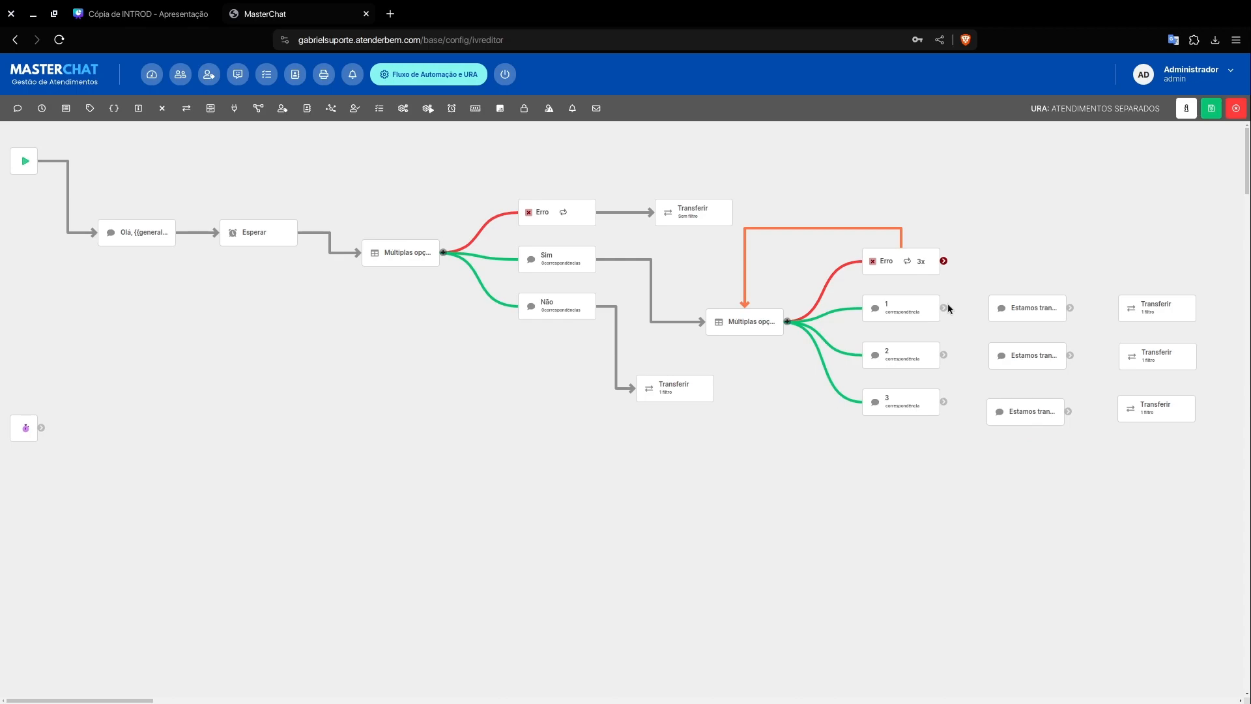
Step: Connect options 1, 2 and 3 to their transfer notice messages and align the messages with the options
left_click_drag(946, 305, 995, 309)
left_click_drag(945, 354, 996, 356)
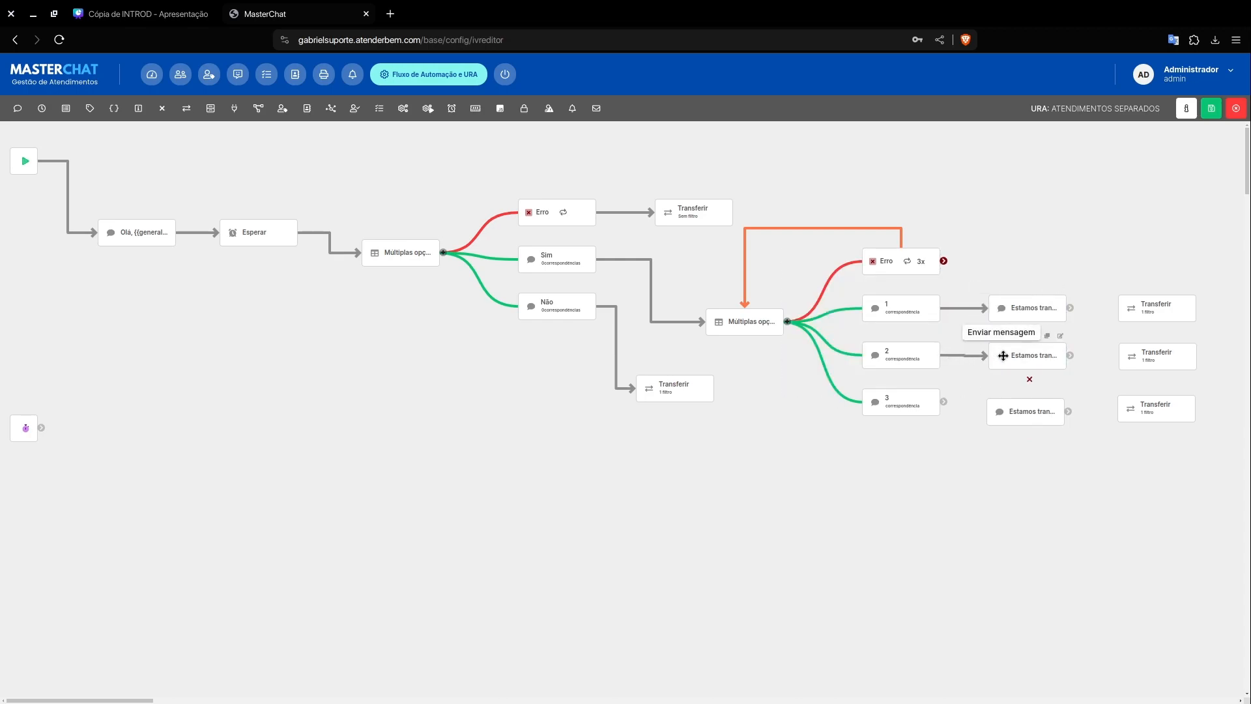
left_click_drag(1002, 354, 999, 355)
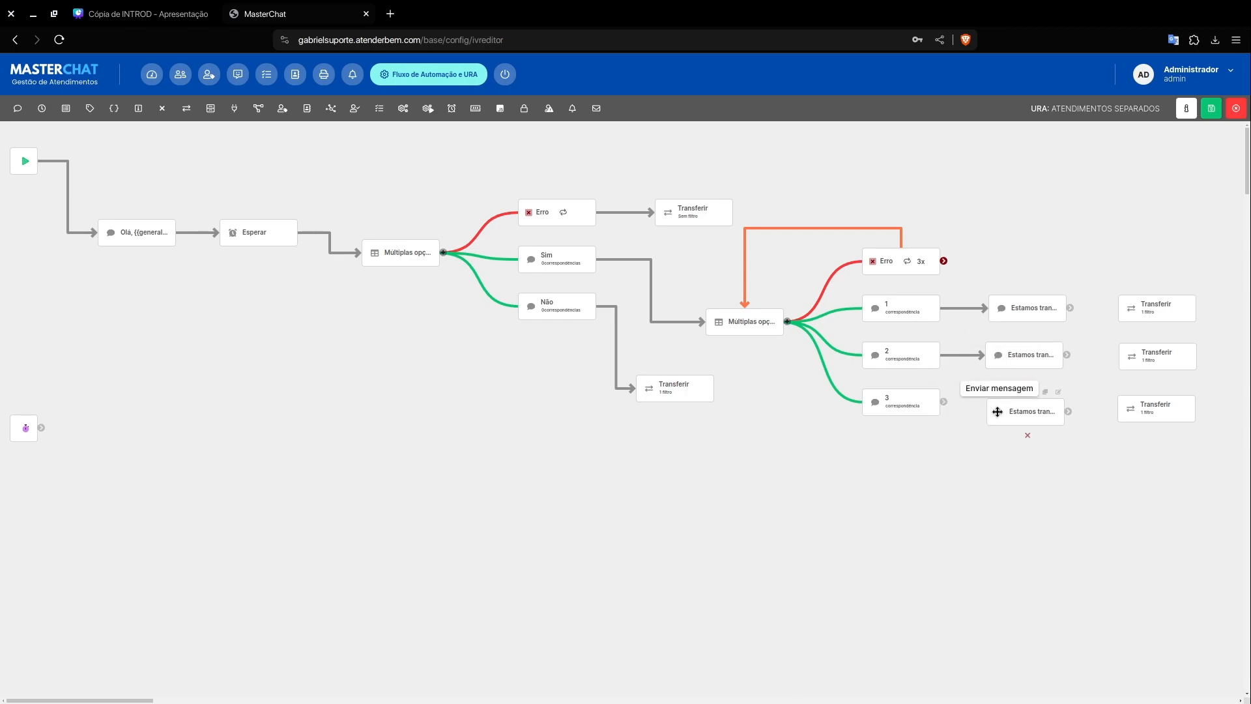
left_click_drag(945, 401, 1000, 405)
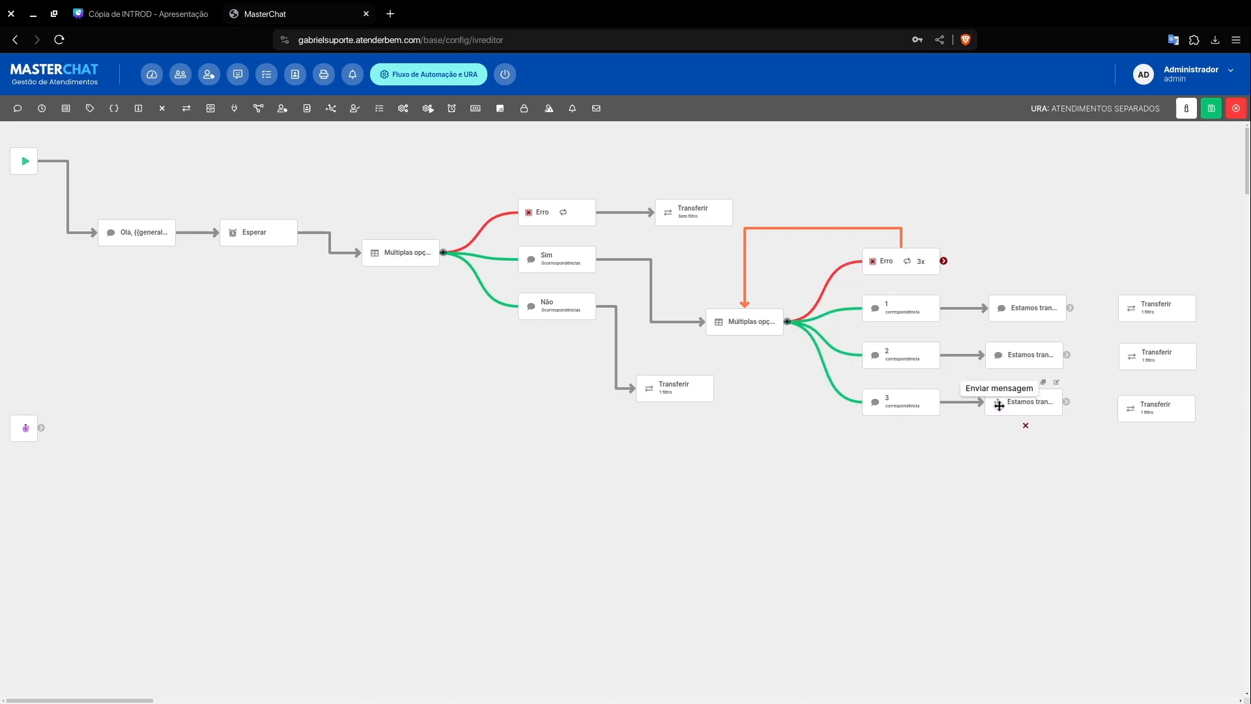
Step: Connect the transfer notices of options 1, 2 and 3 to their Transferir elements and level the last two Transferir elements with their messages
left_click_drag(1070, 308, 1135, 309)
left_click_drag(1067, 355, 1134, 358)
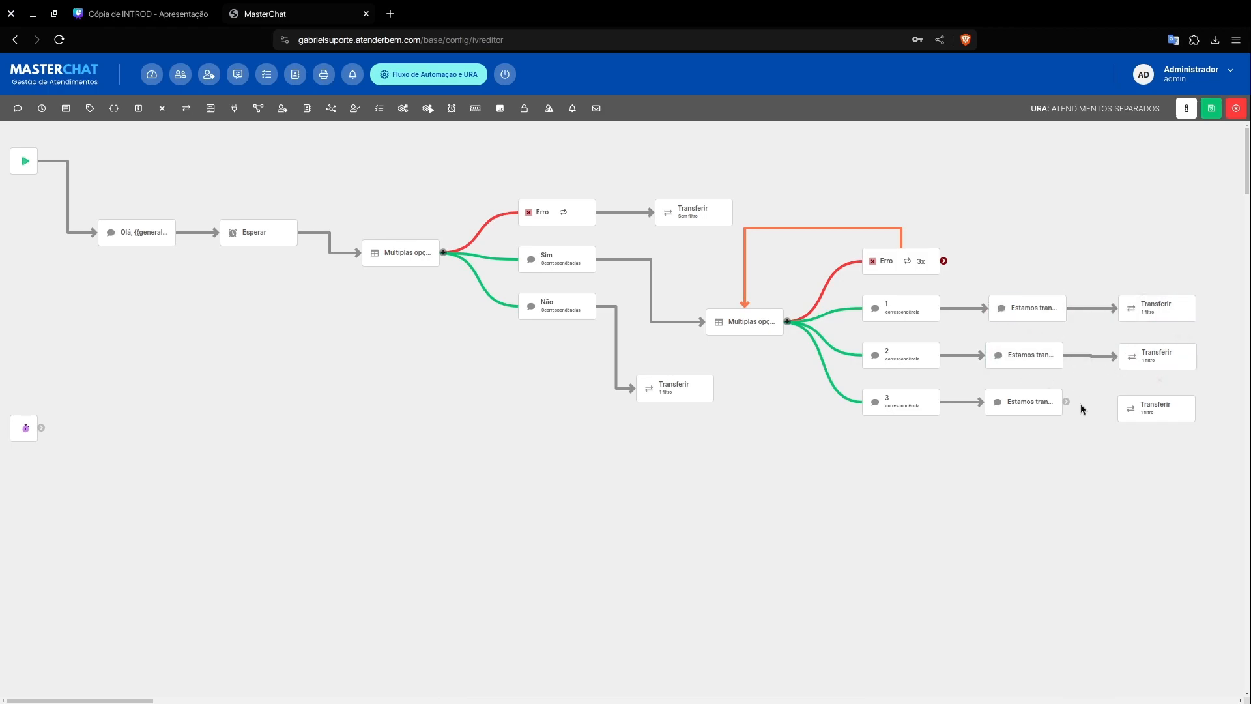
left_click_drag(1067, 402, 1137, 409)
left_click_drag(1129, 355, 1128, 354)
left_click_drag(1128, 406, 1128, 403)
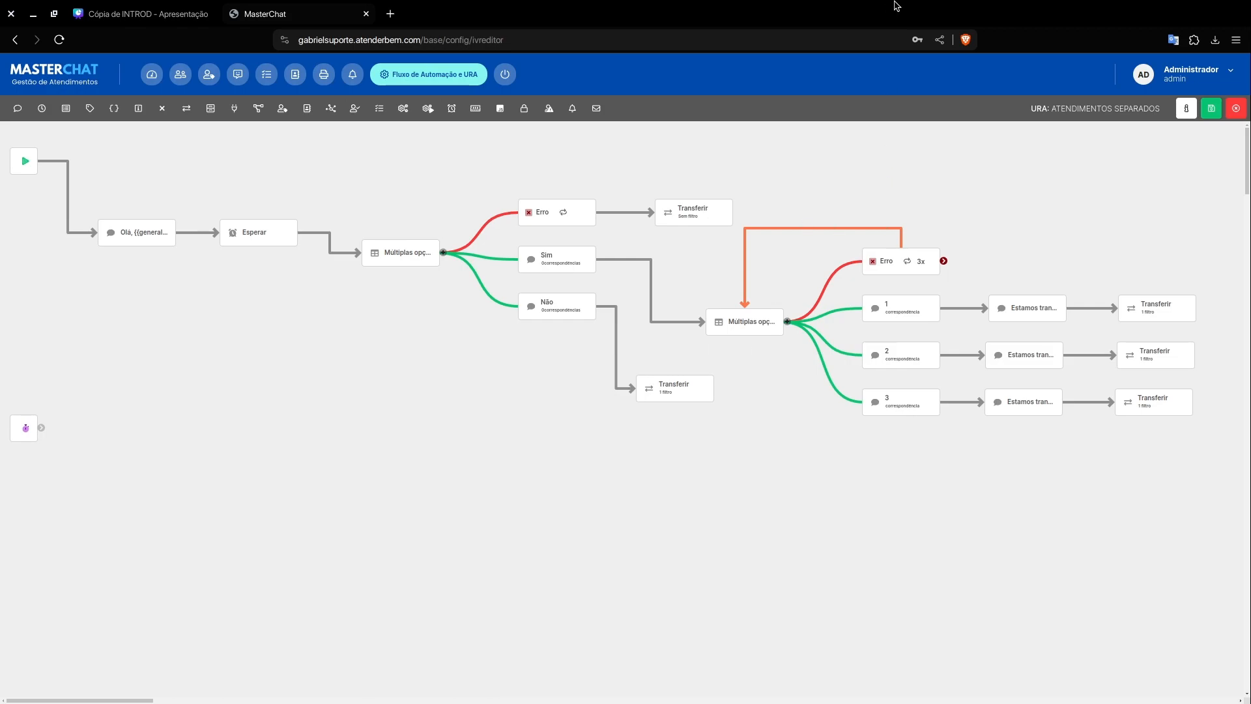
Step: Remove the retry loop from the Erro branch of the sector menu
left_click(908, 261)
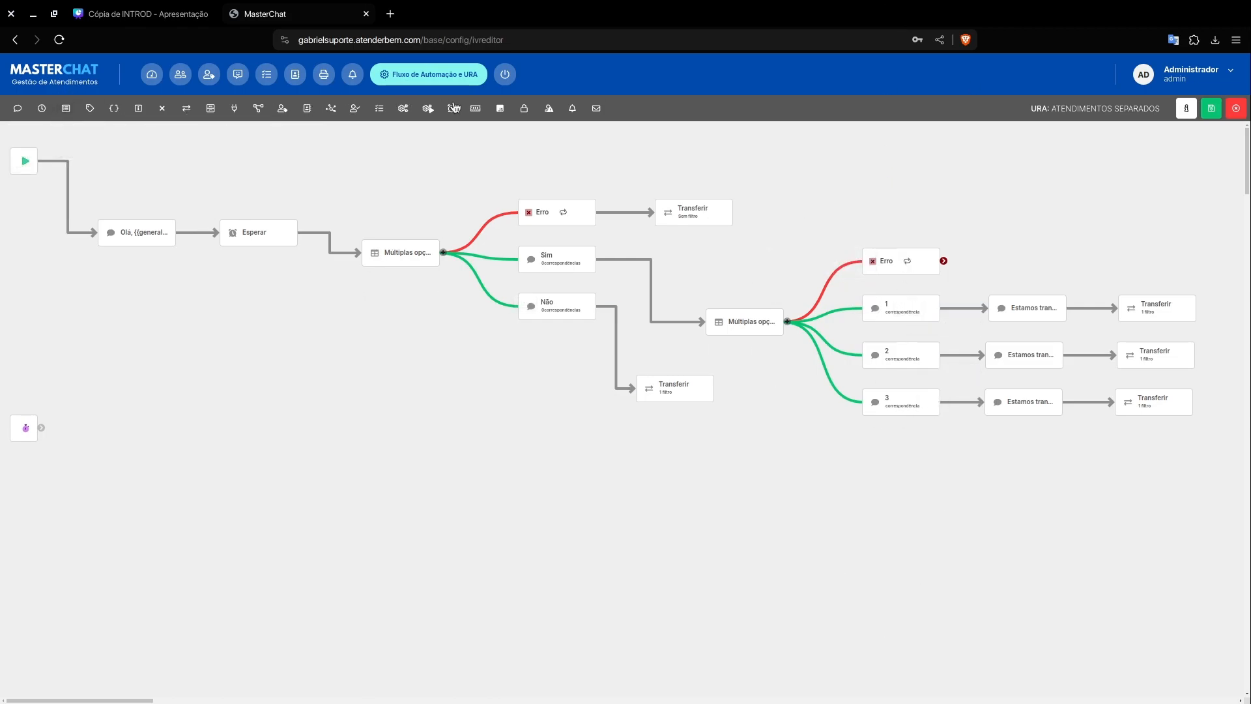
left_click(186, 108)
left_click_drag(110, 234, 235, 444)
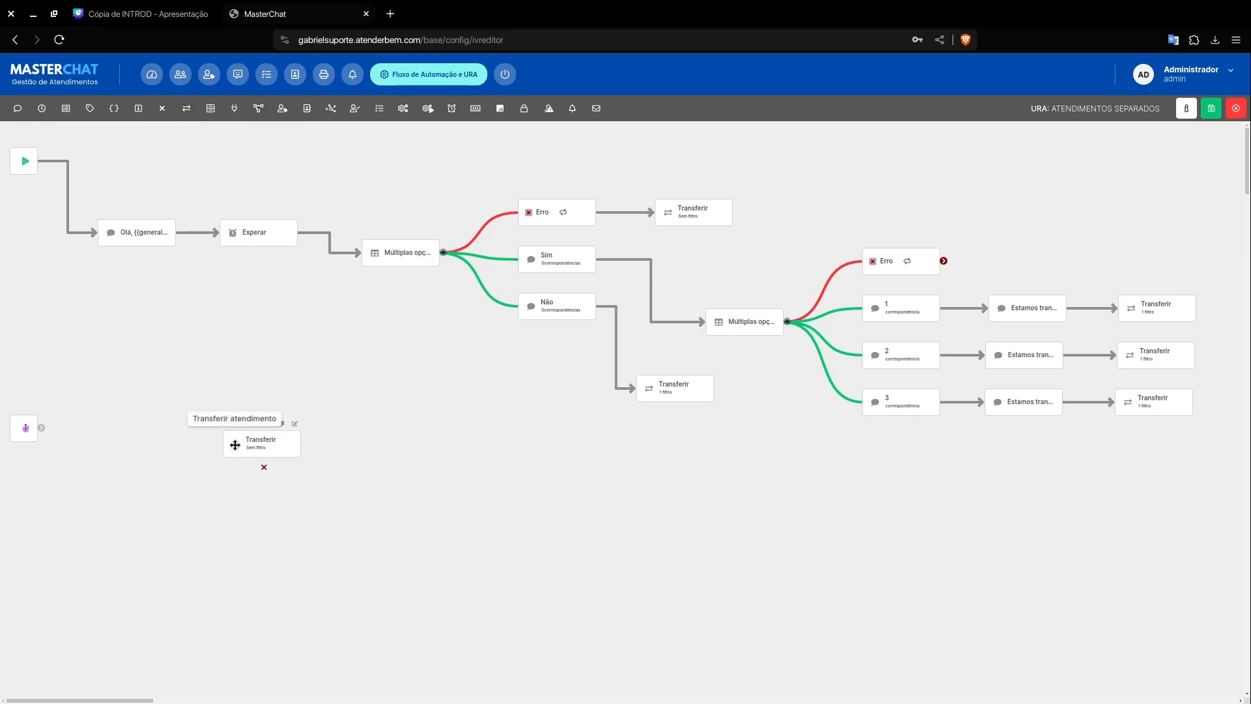
left_click(265, 467)
left_click(837, 405)
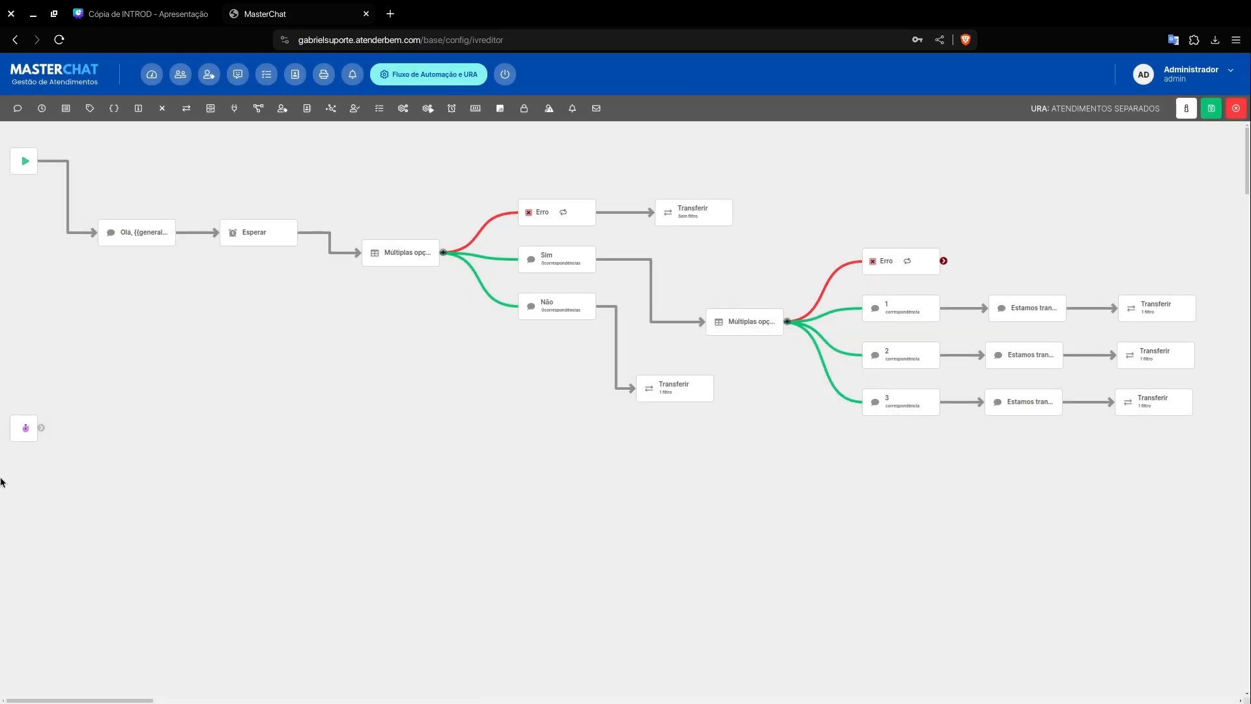
left_click(1185, 297)
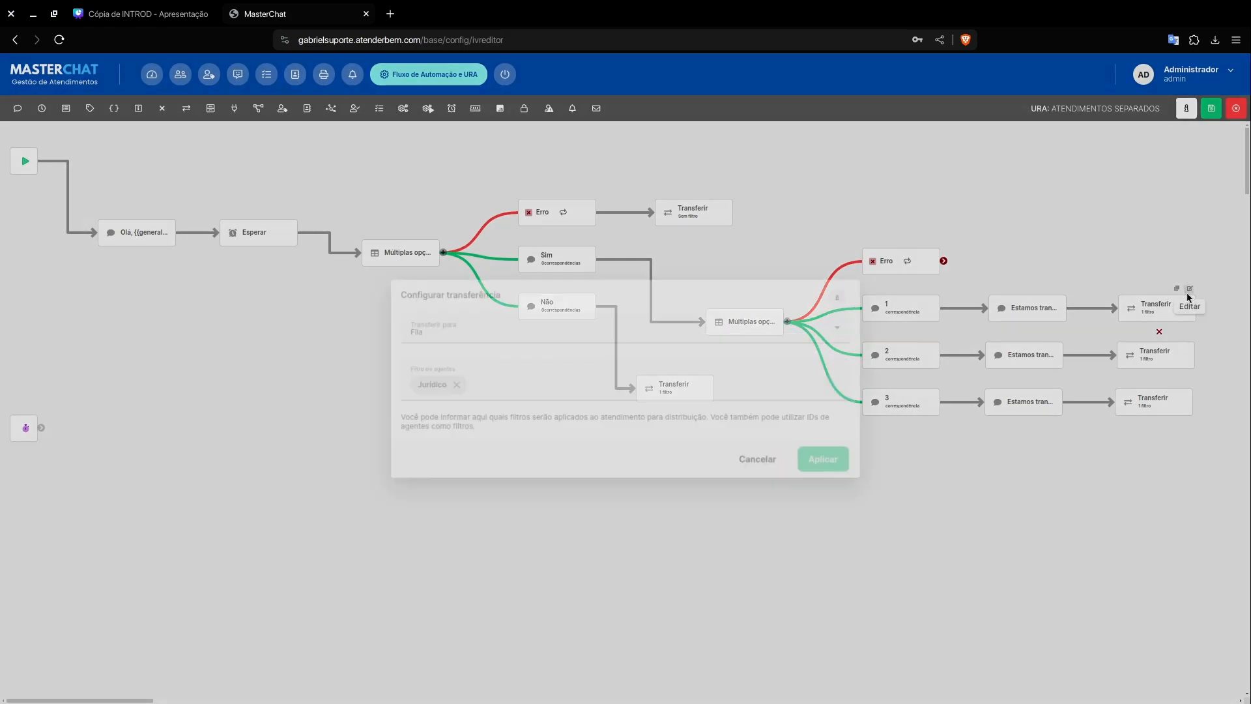
left_click(763, 470)
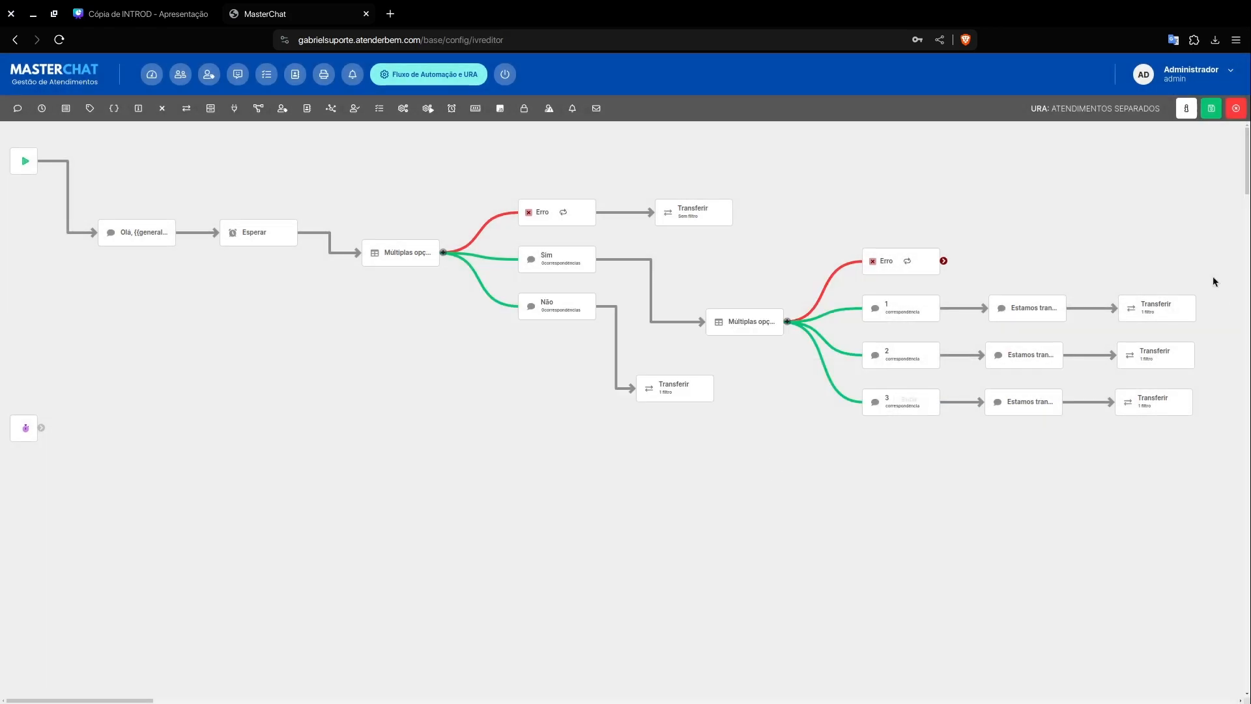
Step: Connect the sector menu's Erro branch to option 1's transfer notice, review the menu's text and save the flow
left_click_drag(943, 261, 989, 308)
double_click(769, 321)
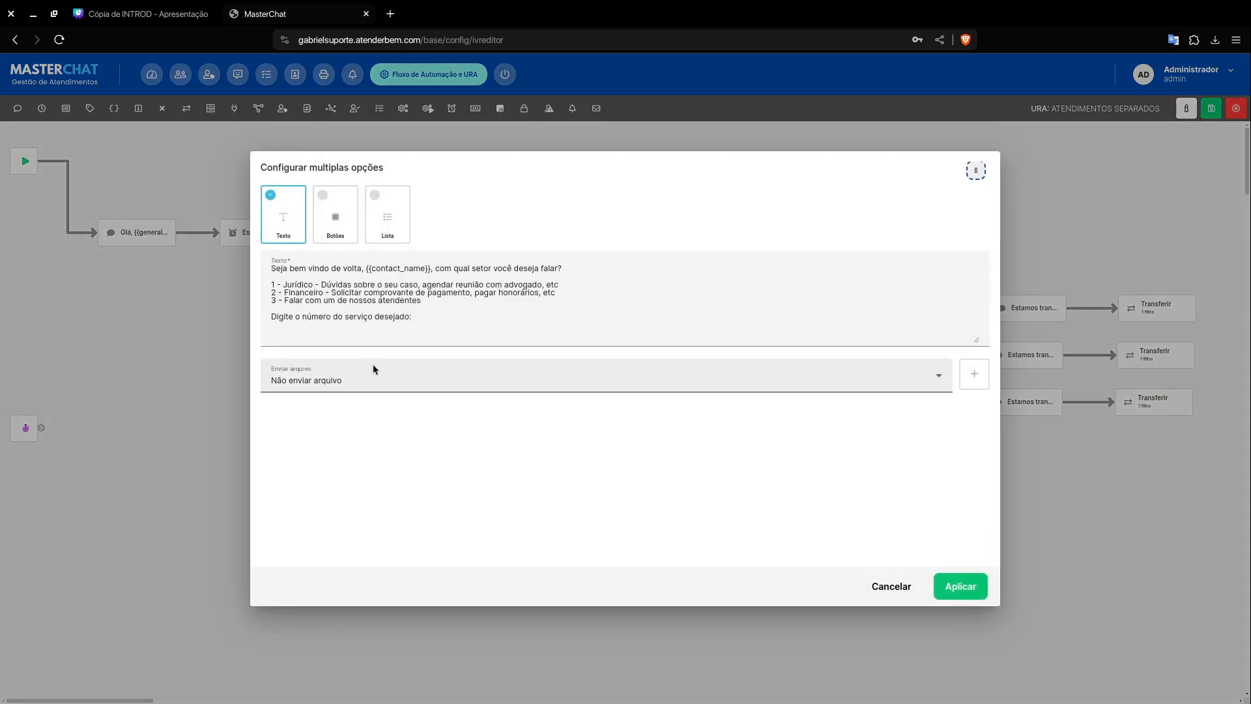
left_click(905, 585)
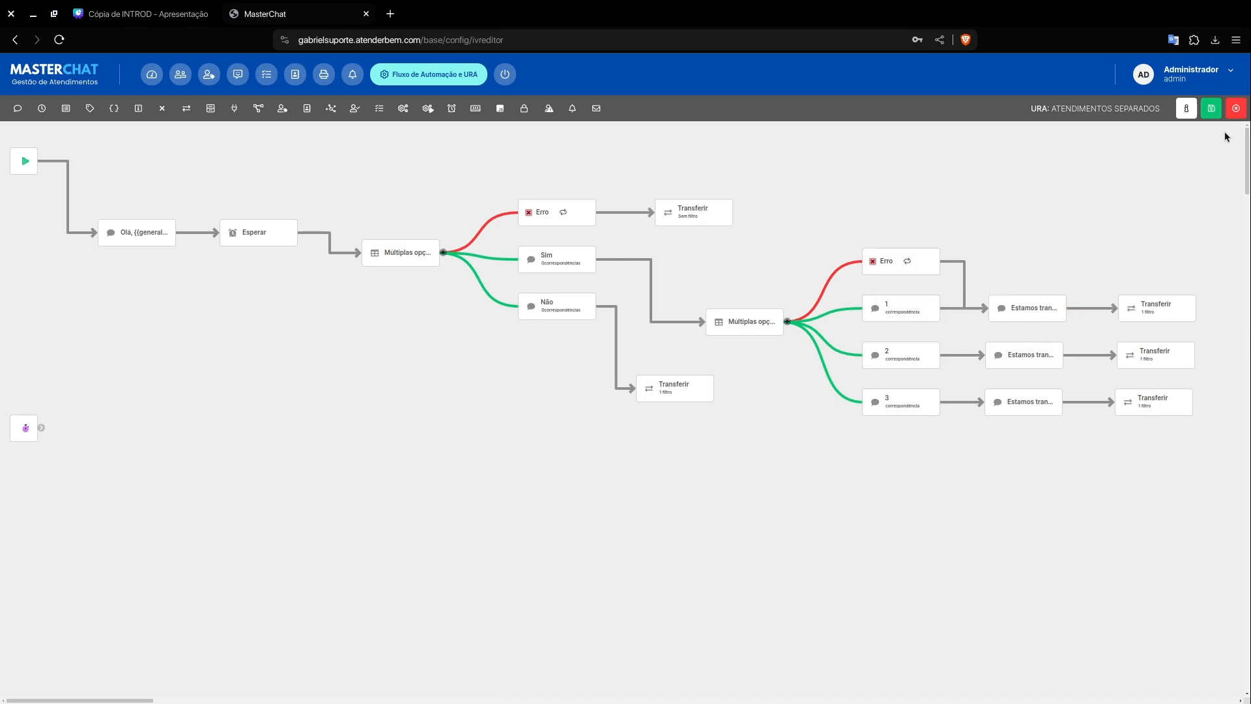
left_click(1212, 108)
Step: Try routing the sector menu's Erro branch directly to option 2's and option 3's Transferir elements, and disconnect it again
left_click(943, 262)
left_click_drag(944, 262, 1183, 355)
left_click(1189, 335)
left_click(754, 467)
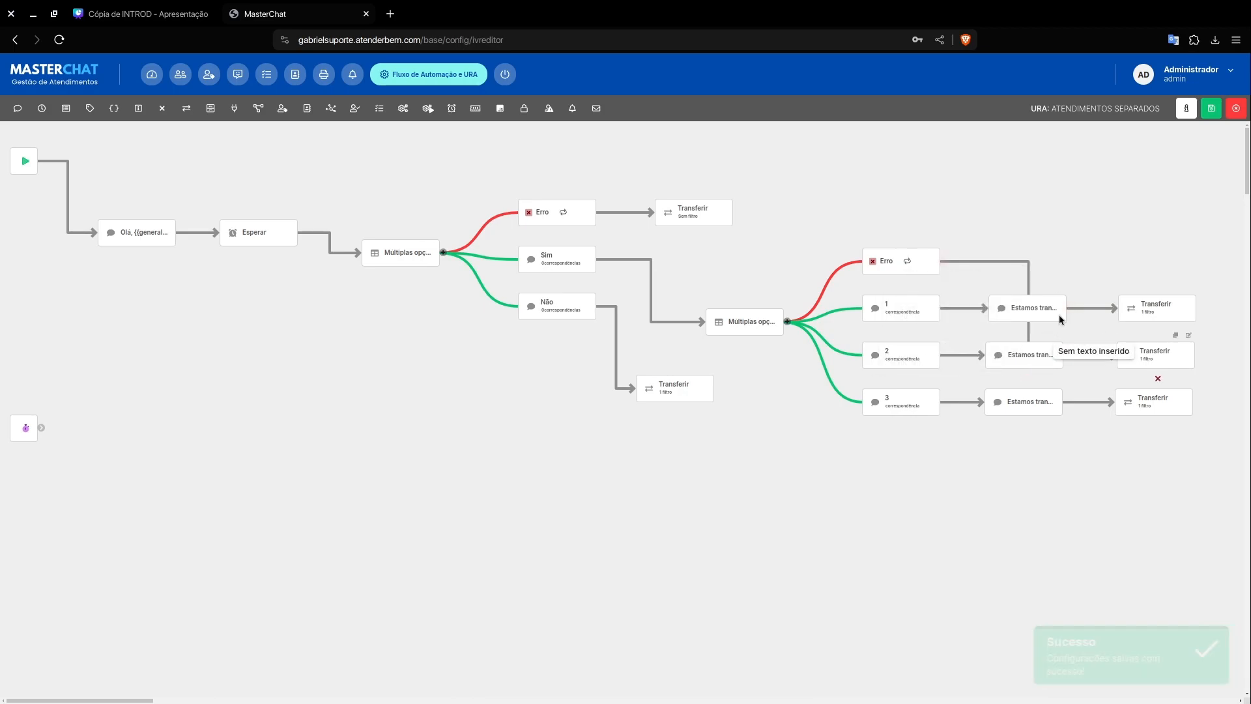
left_click(943, 262)
left_click_drag(946, 262, 1137, 401)
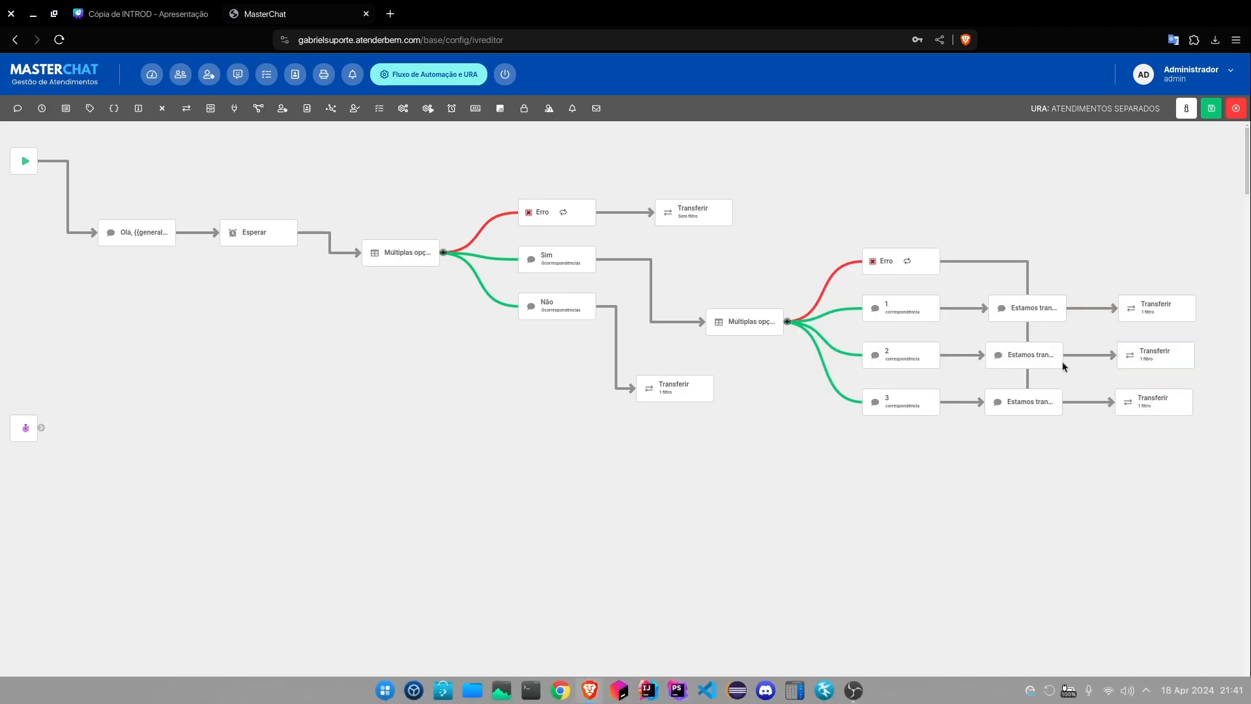
left_click(944, 260)
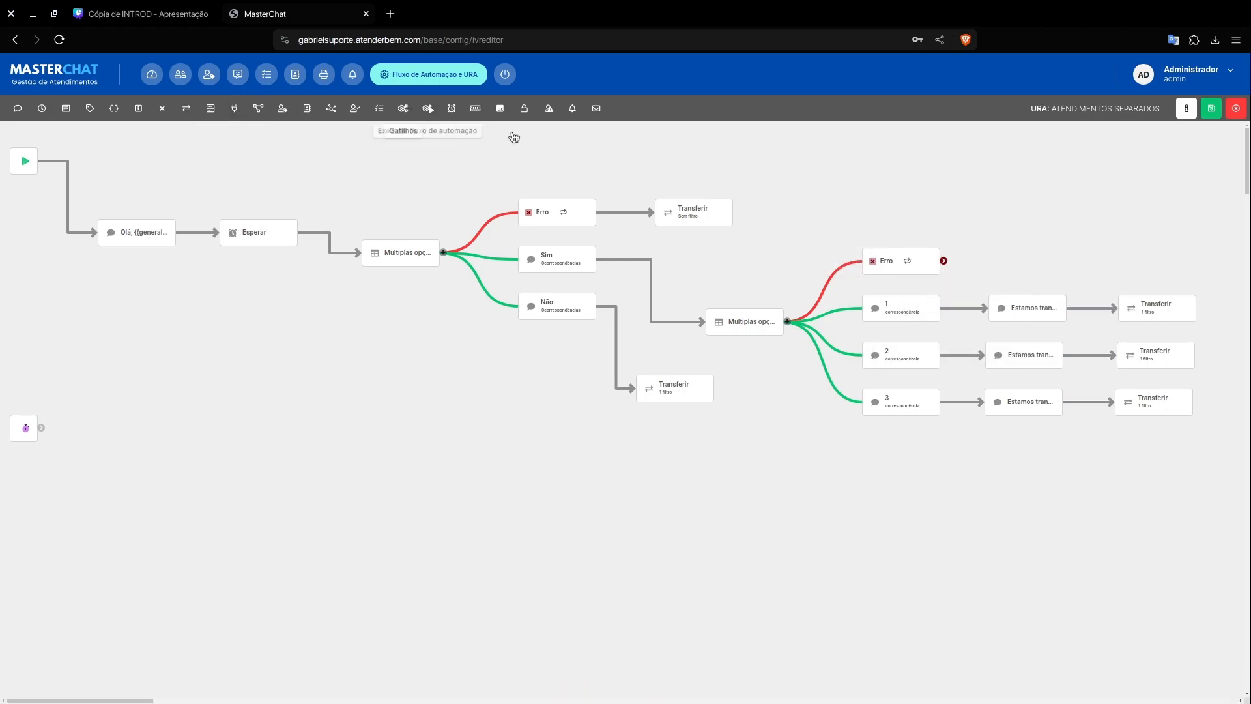
Step: Duplicate option 1's Transferir element and transfer notice, place the copies beside the sector menu's Erro branch and connect them in sequence
left_click(1173, 288)
left_click(839, 405)
left_click_drag(1158, 330, 1133, 258)
left_click(1048, 288)
left_click(839, 405)
mouse_move(1041, 322)
left_mouse_down()
mouse_move(1023, 332)
mouse_move(1011, 276)
mouse_move(987, 264)
mouse_move(1079, 298)
mouse_move(1130, 261)
left_mouse_up()
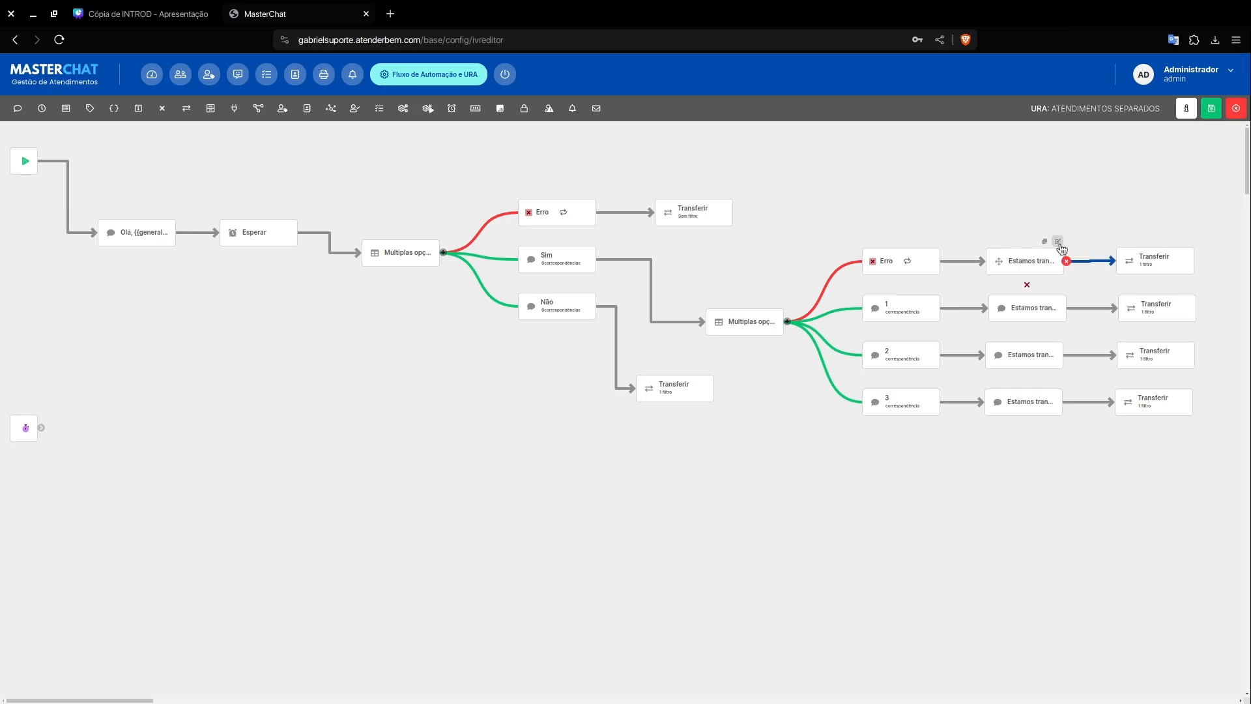
Step: Set the agent filter of the sector menu's Erro transfer to "Comercial", apply it and save the flow
double_click(1040, 259)
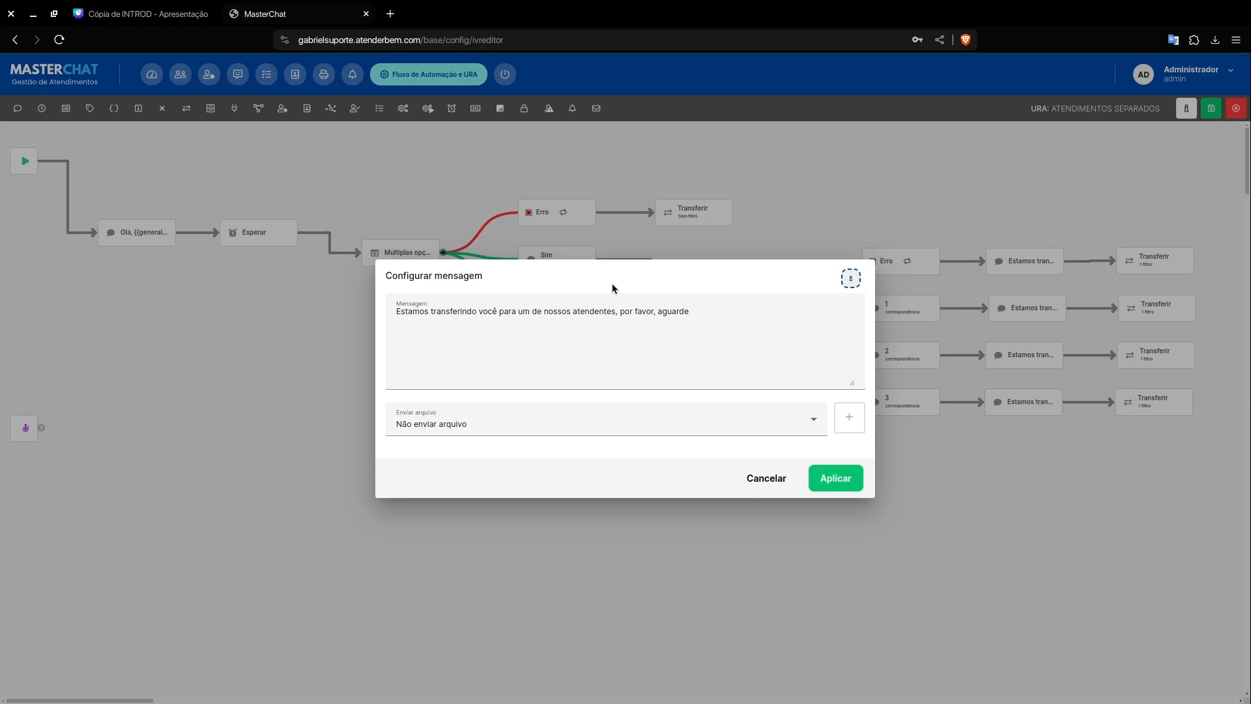
left_click(775, 476)
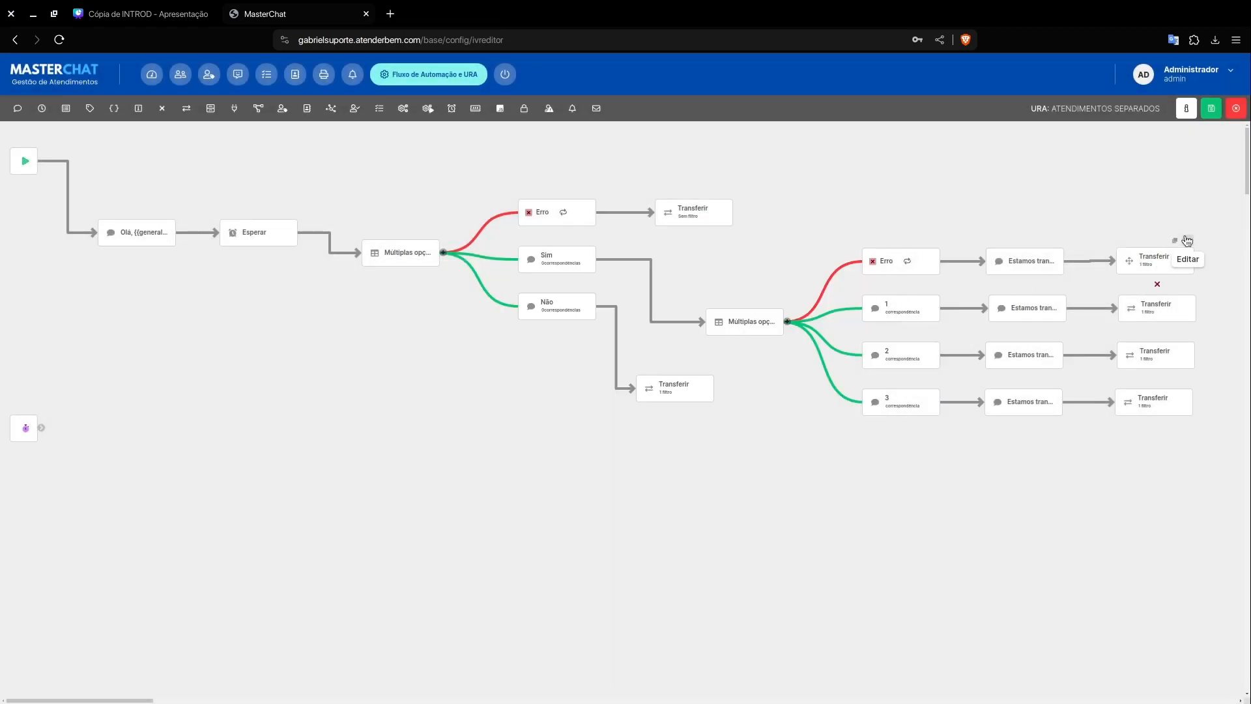
left_click(1187, 242)
left_click(446, 391)
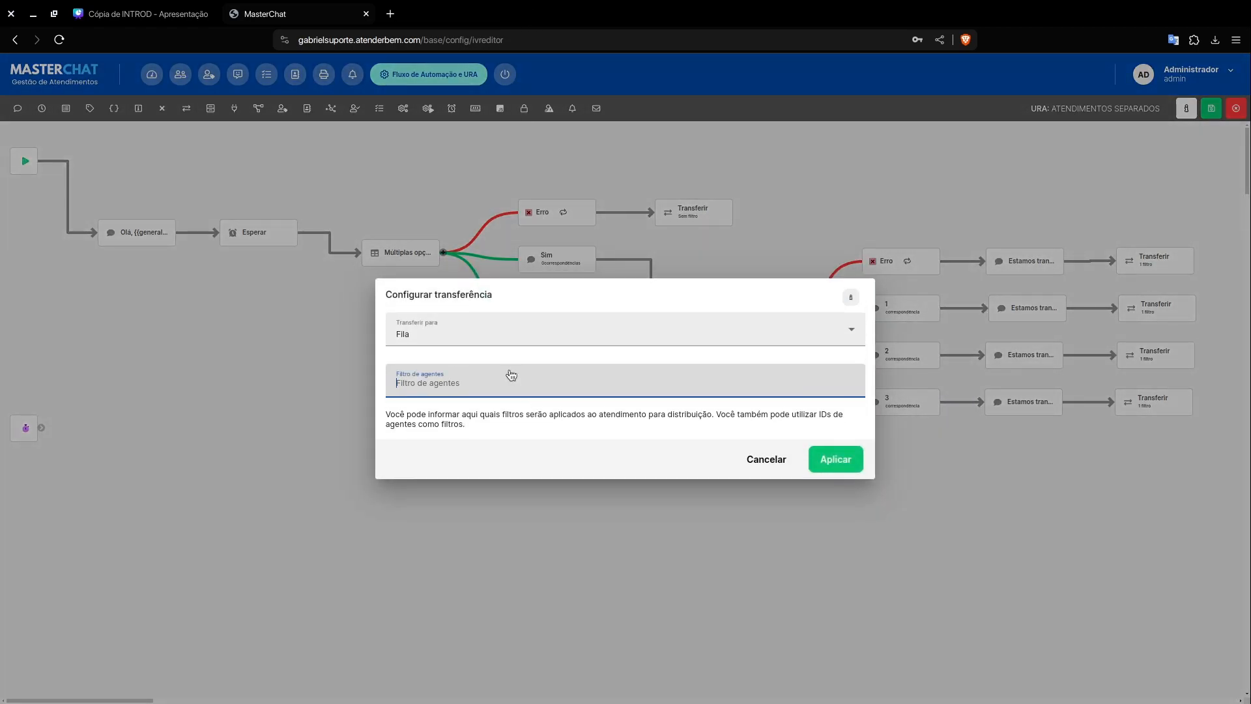
type("Comercial")
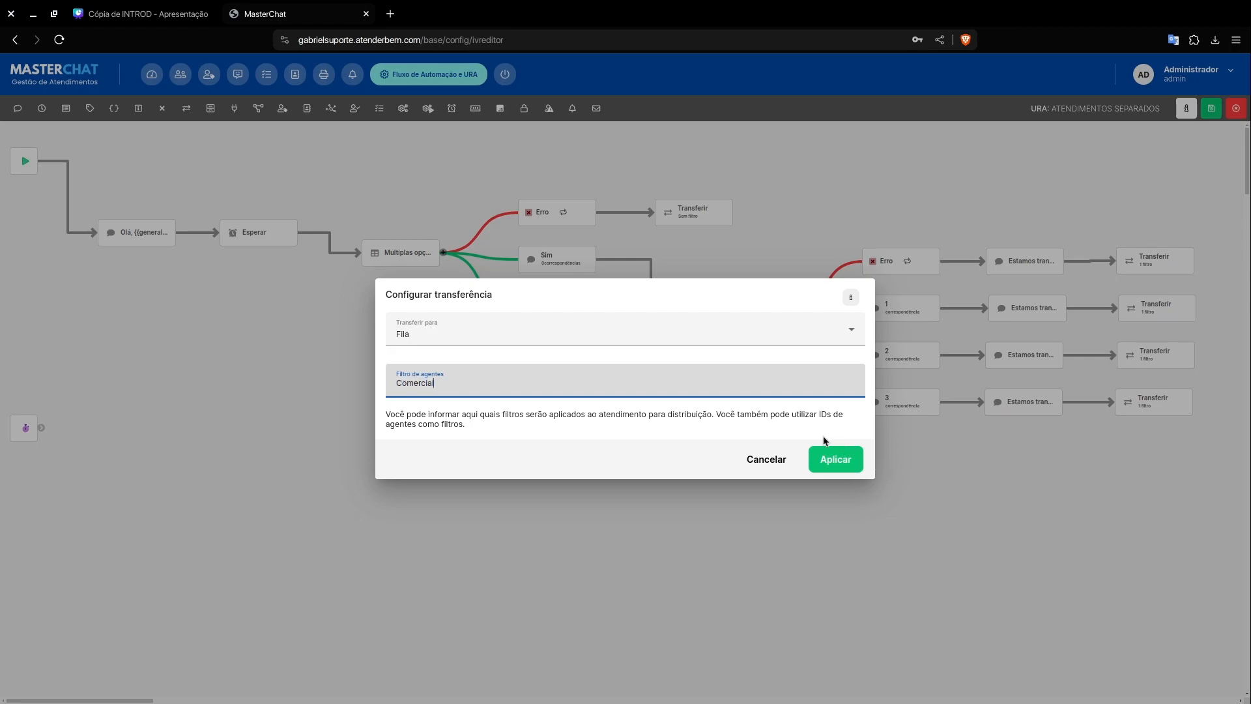
left_click(822, 458)
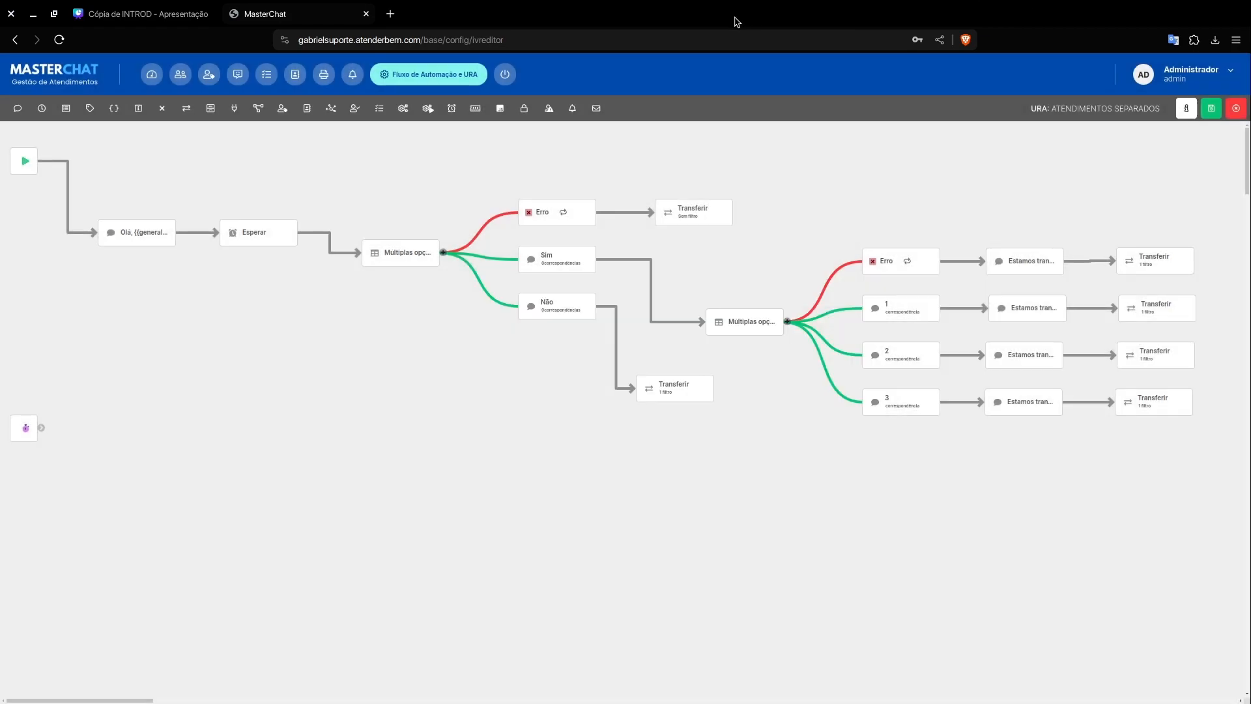
left_click(1211, 112)
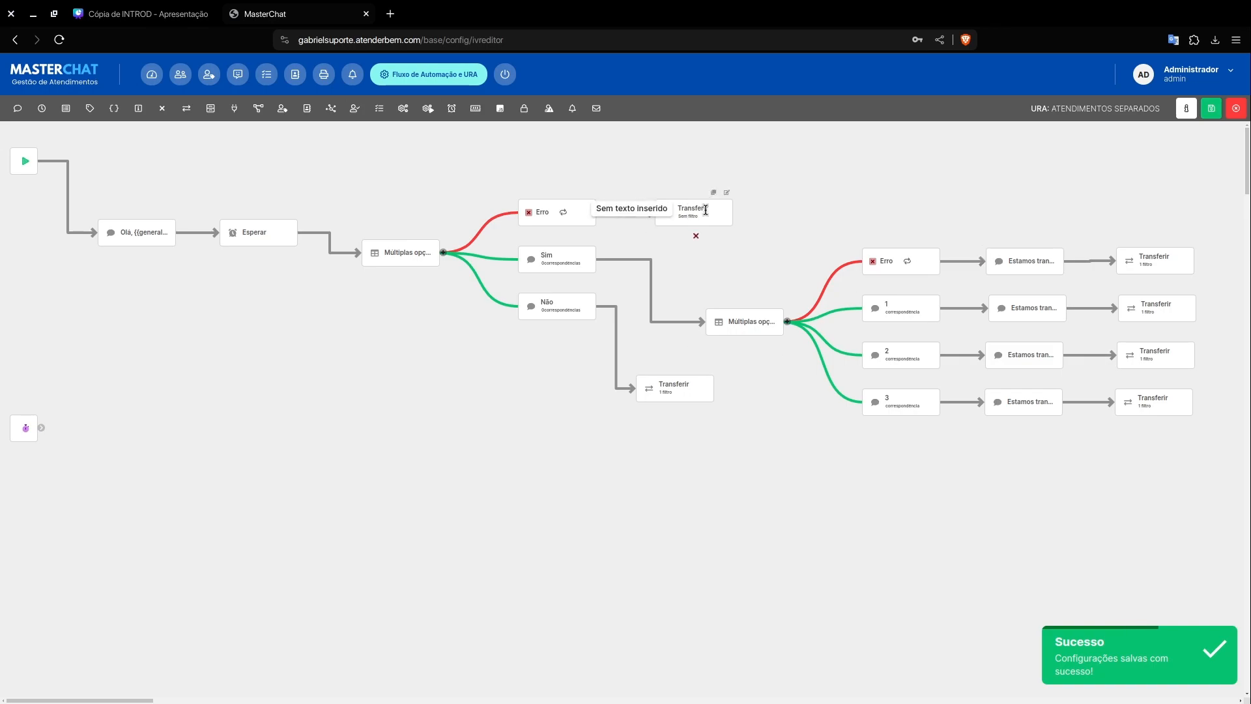
left_click(1212, 108)
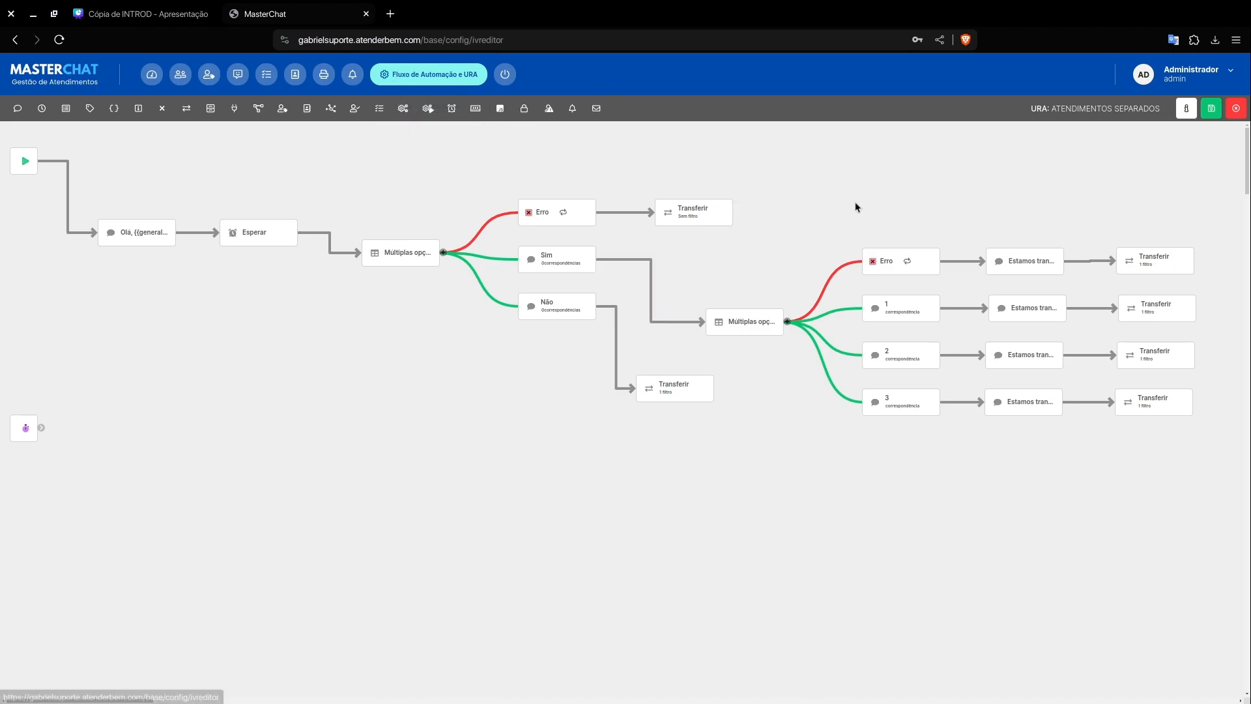
Step: Review the matching words of the Sim option and save the flow again
mouse_move(563, 213)
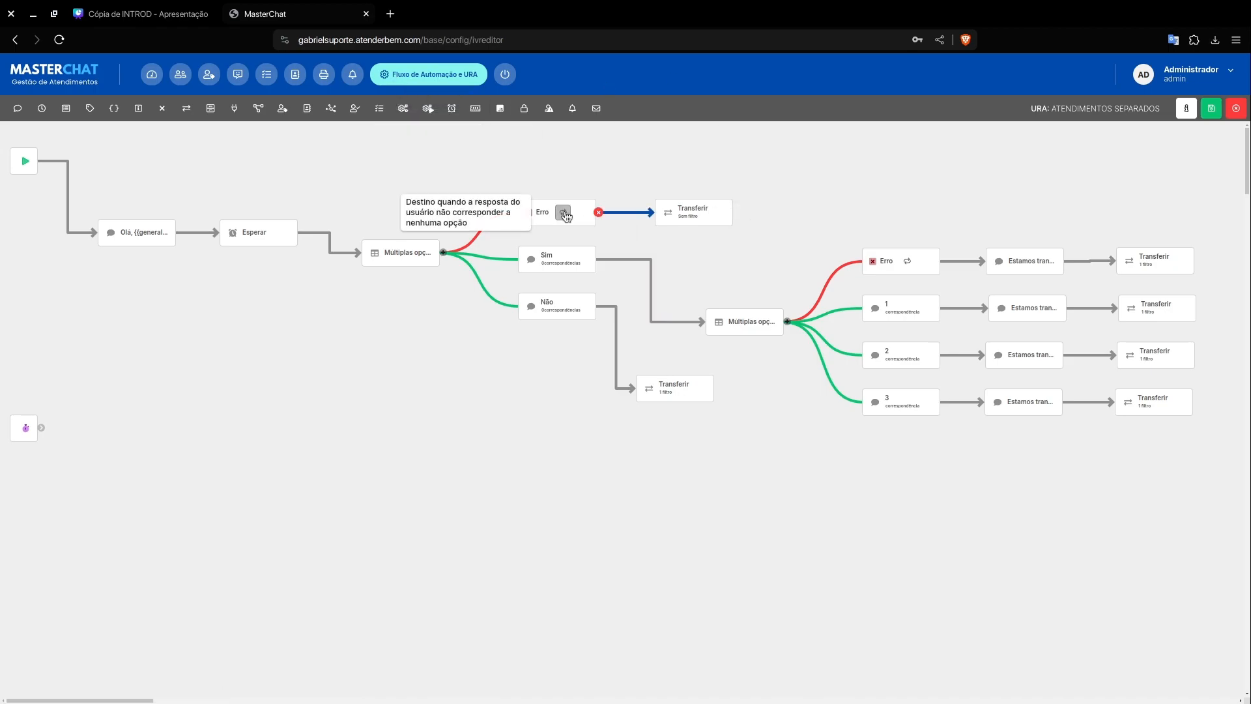
left_click(587, 259)
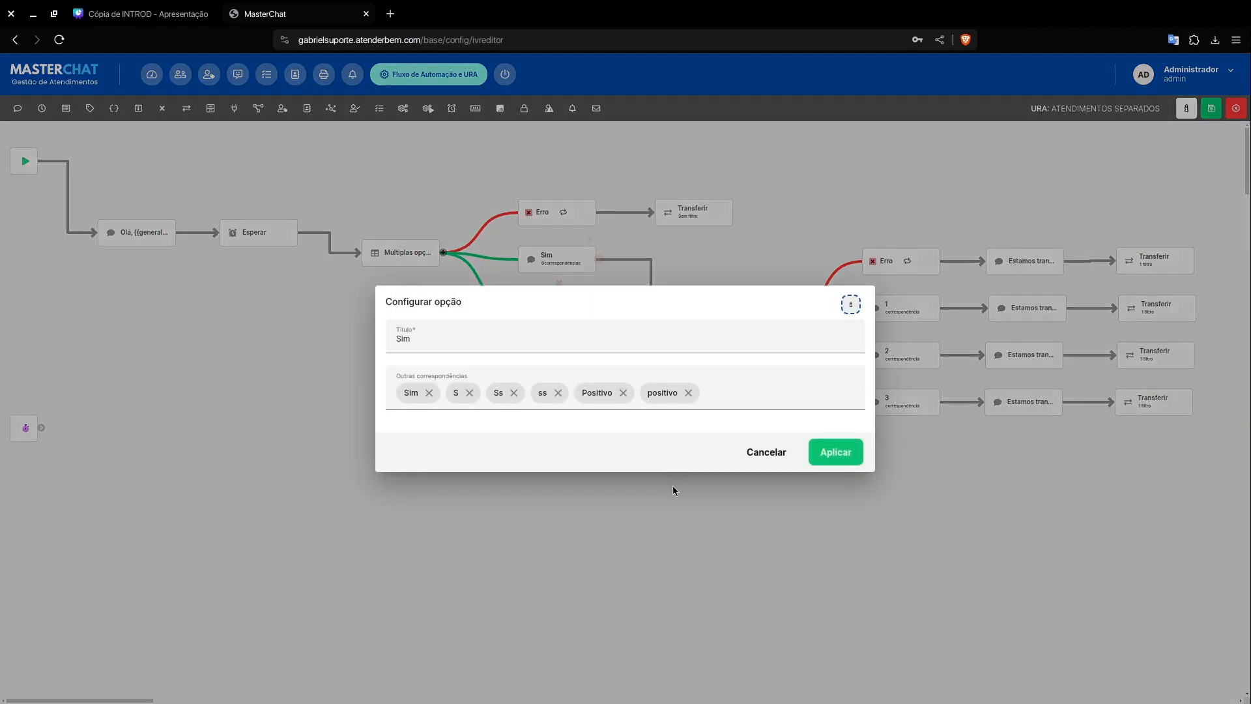
left_click(770, 452)
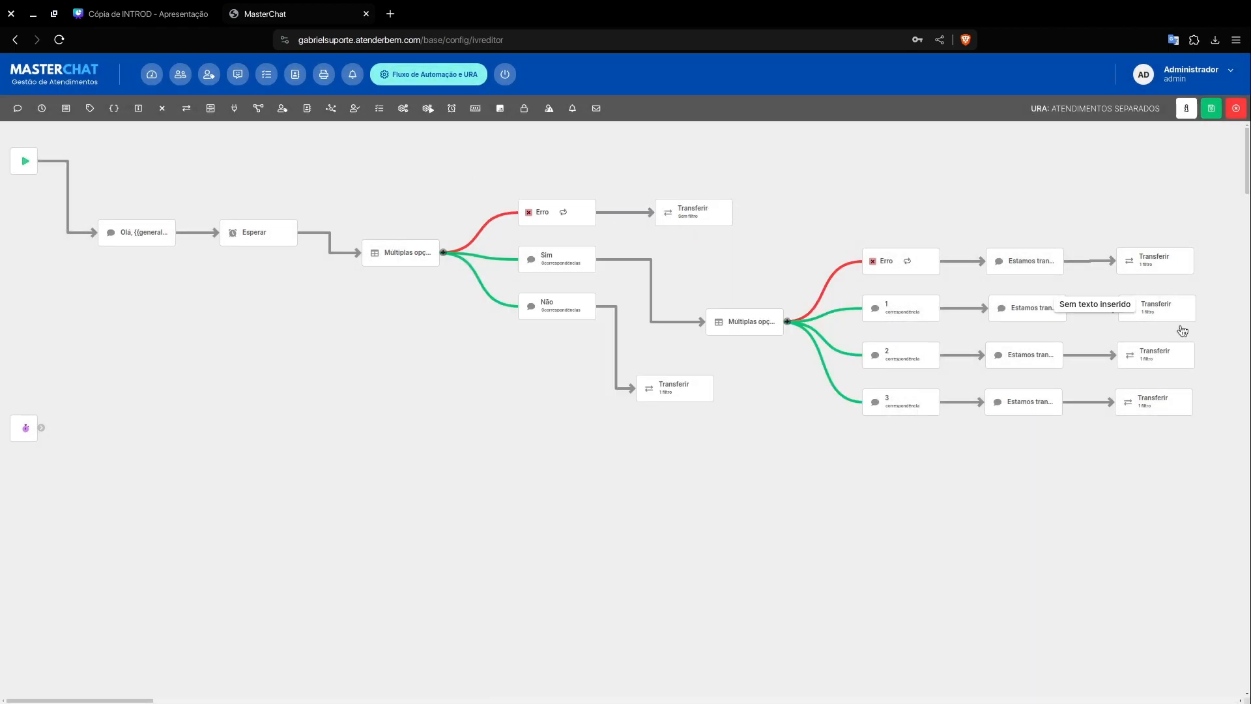
left_click(1211, 109)
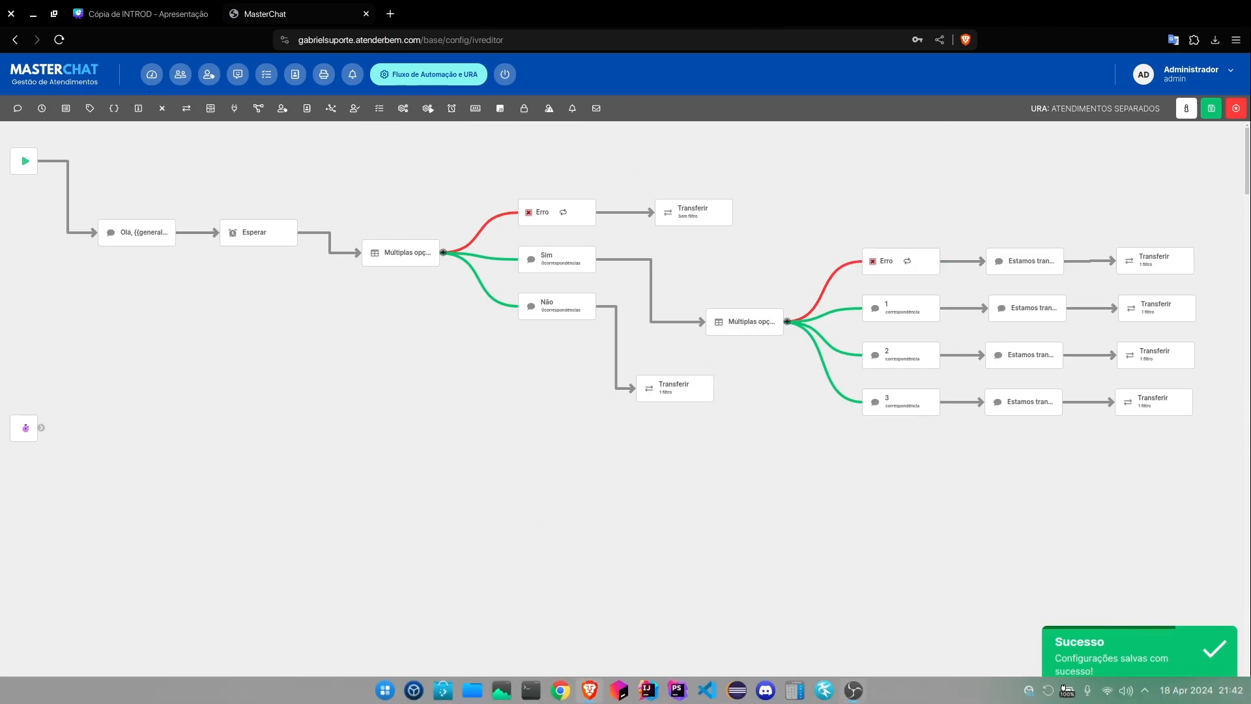
left_click(853, 690)
left_click(854, 691)
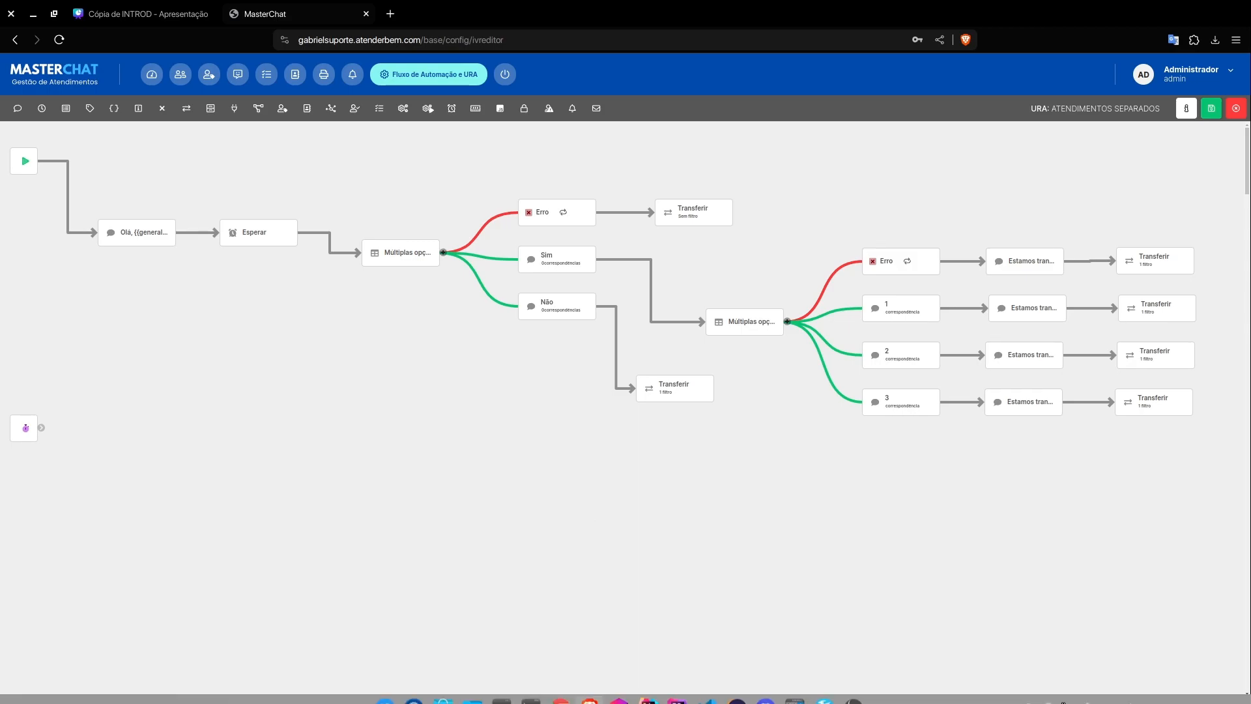
left_click(854, 690)
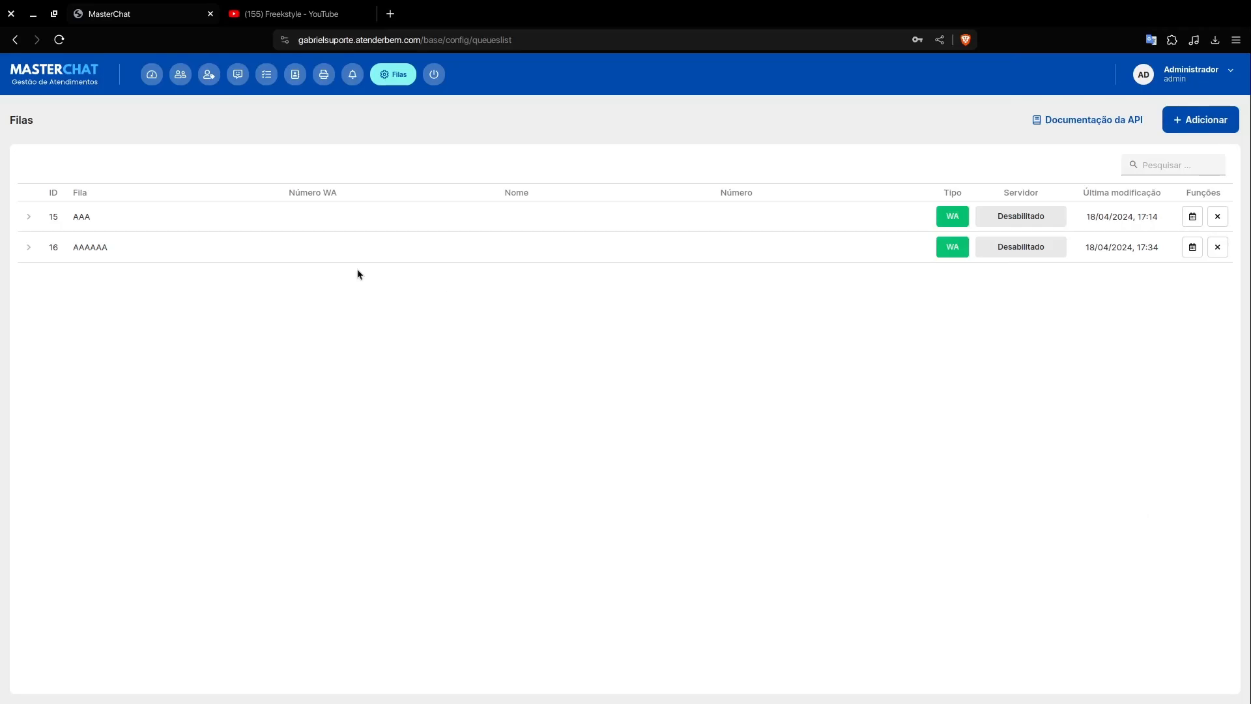
Step: In the settings of queue AAAAAA, set Enviar para URA to "ATENDIMENTOS SEPARADOS" and save
left_click(26, 247)
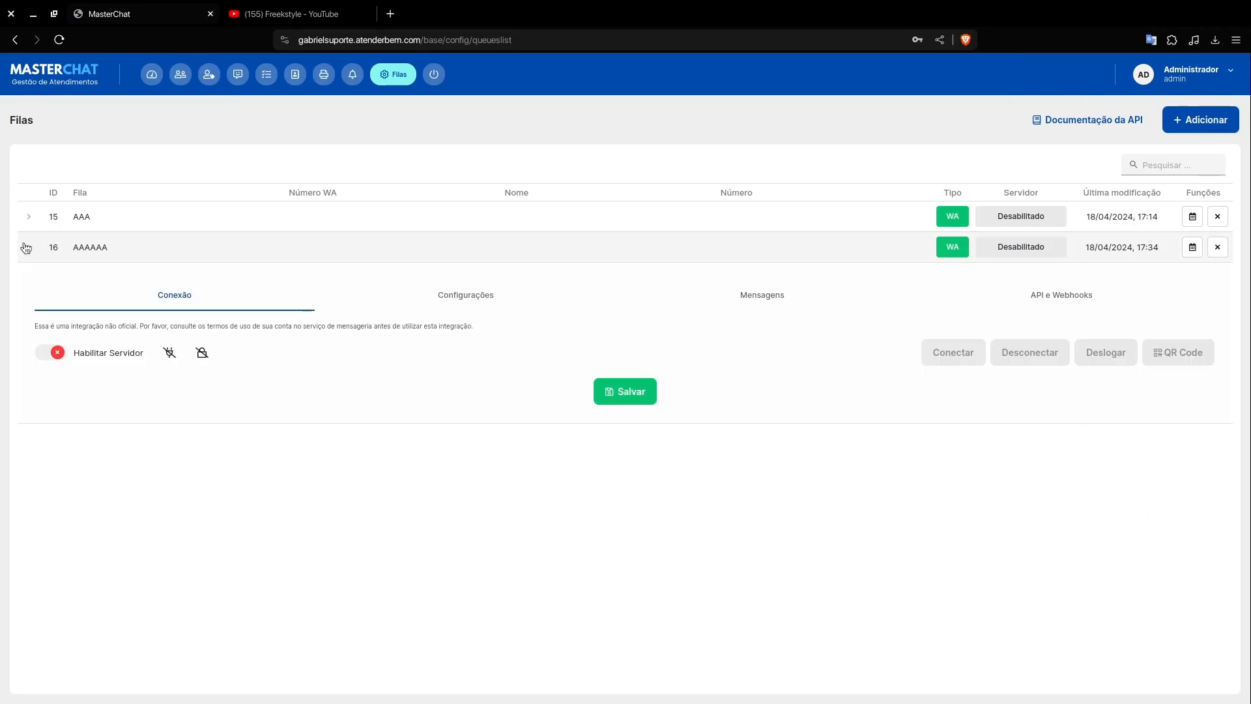
left_click(449, 301)
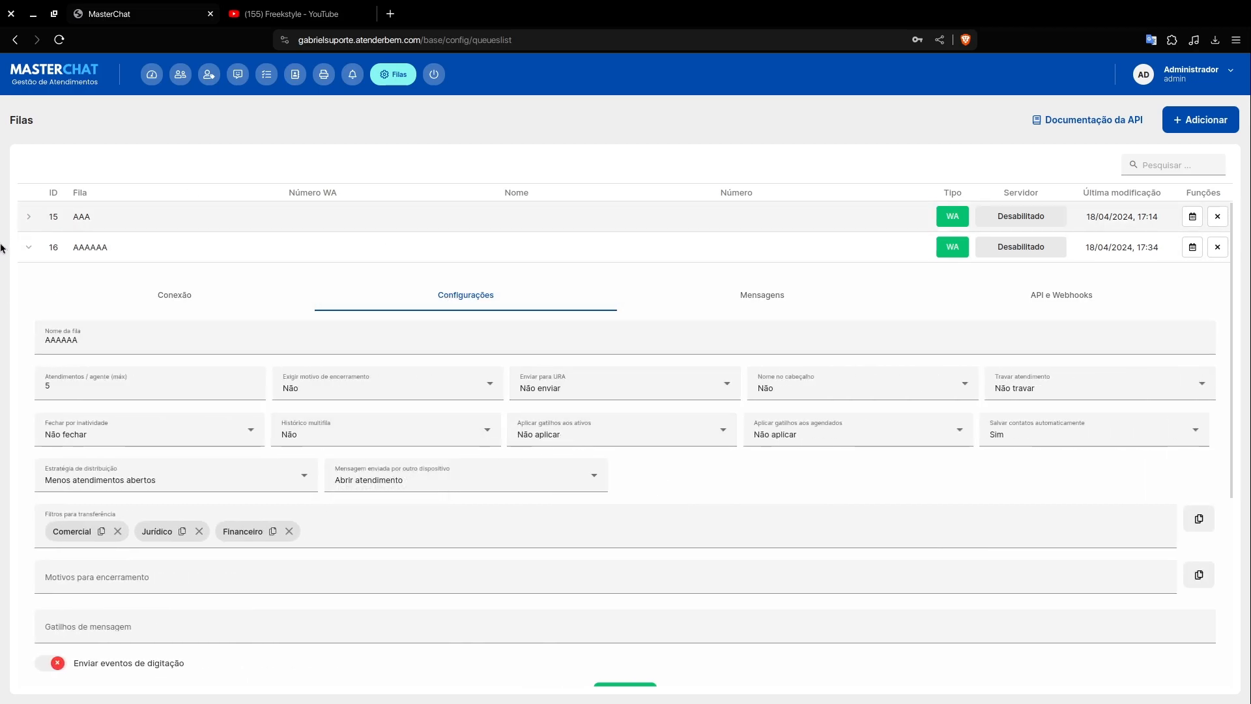
left_click(590, 389)
scroll(584, 447, "down", 3)
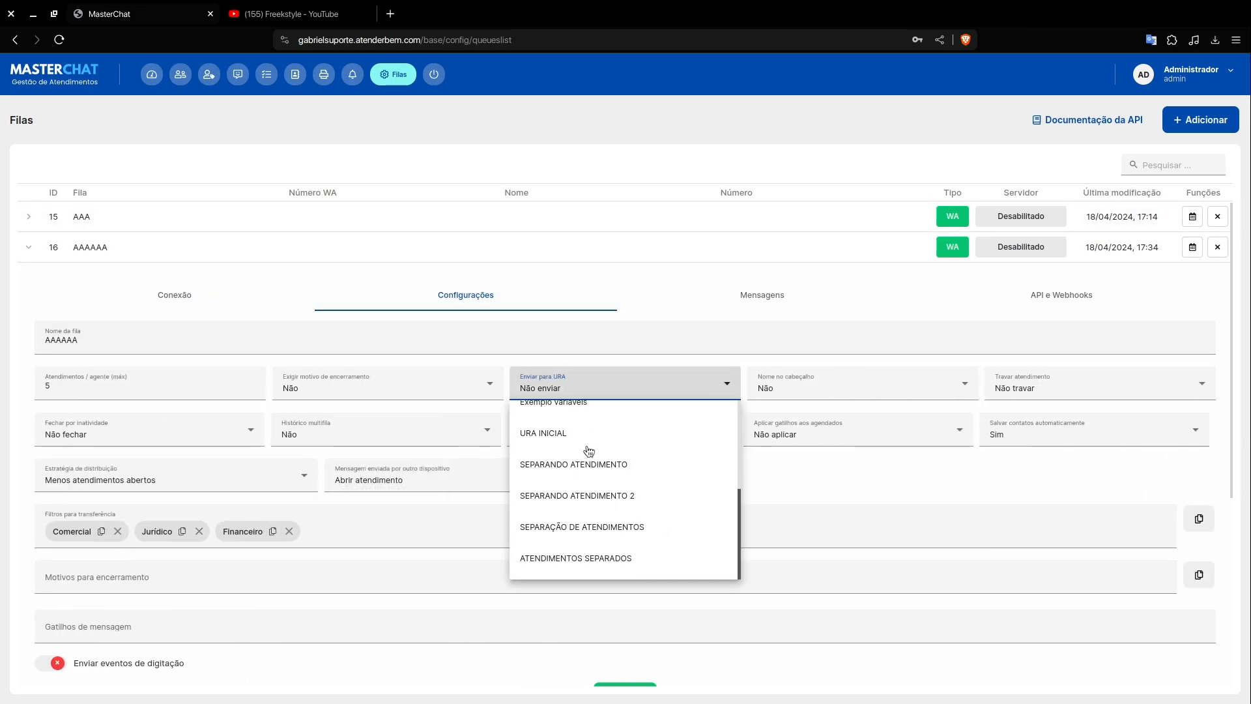
left_click(617, 559)
scroll(612, 556, "down", 1)
left_click(614, 663)
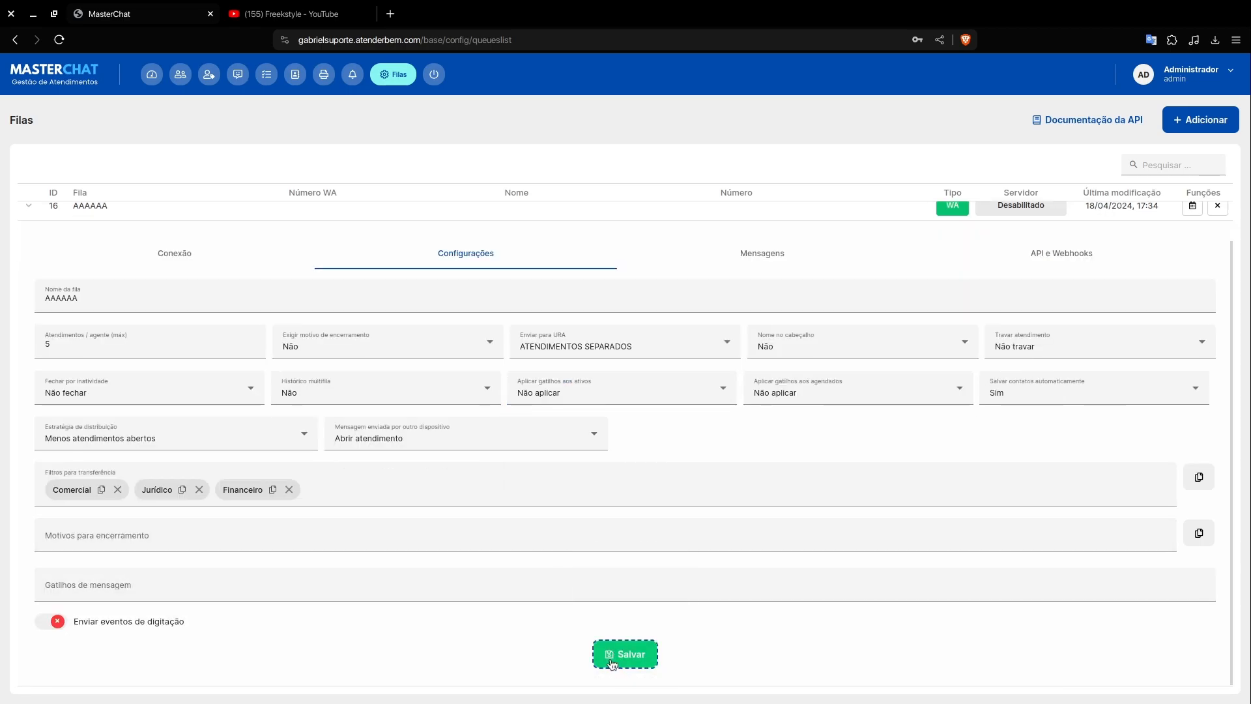
mouse_move(874, 692)
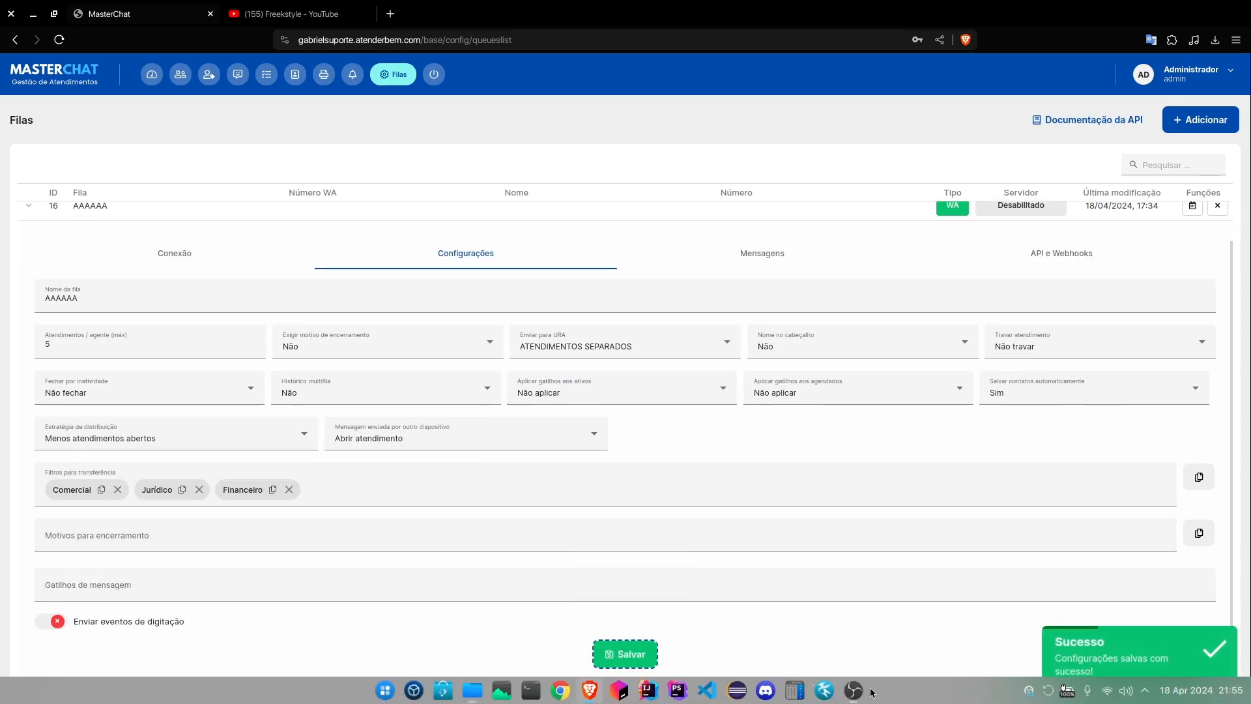